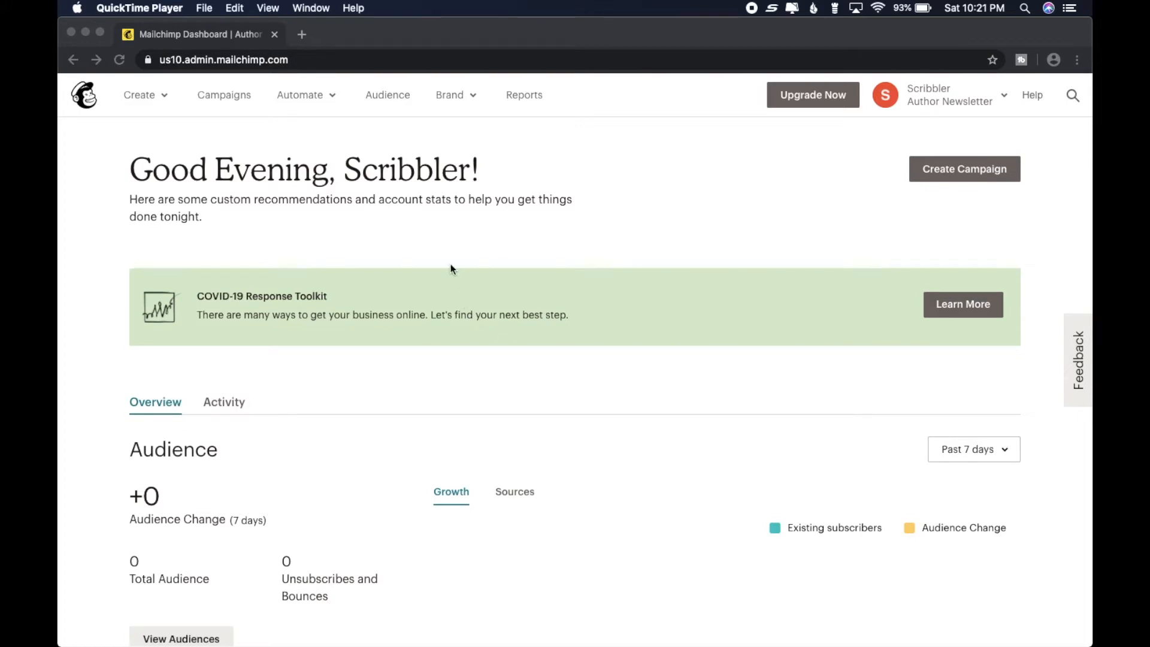
- Open the Campaigns page and look over its campaign list and filters
{"action": "left_click", "coordinate": [225, 95]}
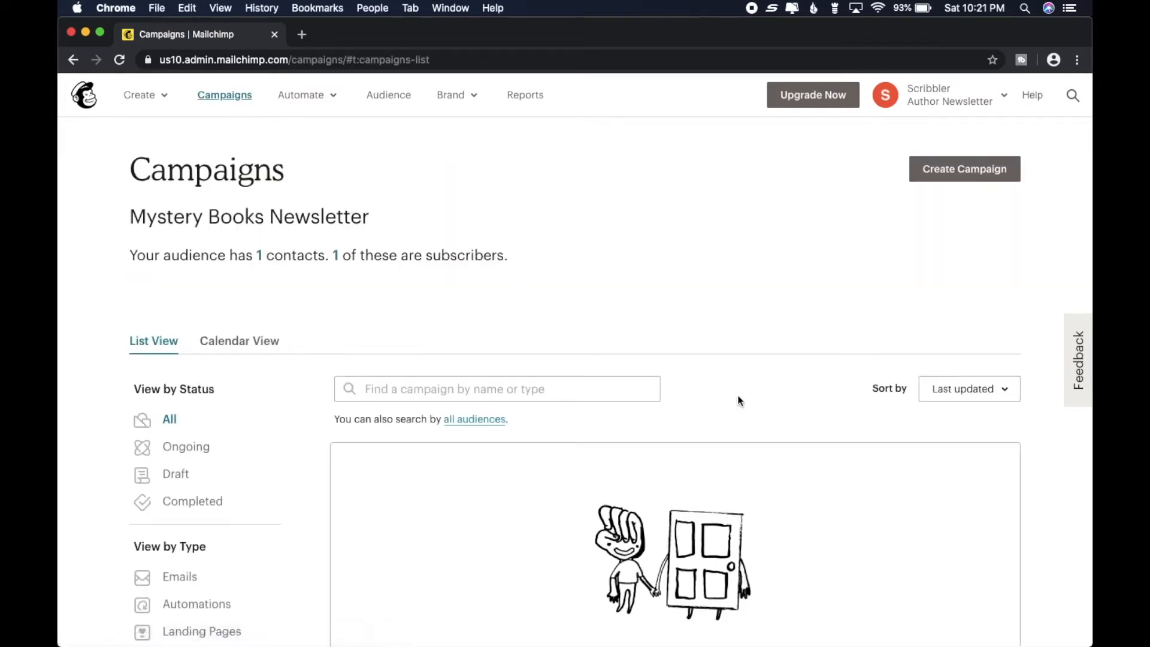
{"action": "scroll", "coordinate": [739, 397], "scroll_direction": "down", "scroll_amount": 1}
{"action": "scroll", "coordinate": [740, 397], "scroll_direction": "up", "scroll_amount": 1}
{"action": "scroll", "coordinate": [610, 320], "scroll_direction": "down", "scroll_amount": 5}
{"action": "scroll", "coordinate": [610, 324], "scroll_direction": "up", "scroll_amount": 5}
{"action": "scroll", "coordinate": [610, 323], "scroll_direction": "up", "scroll_amount": 2}
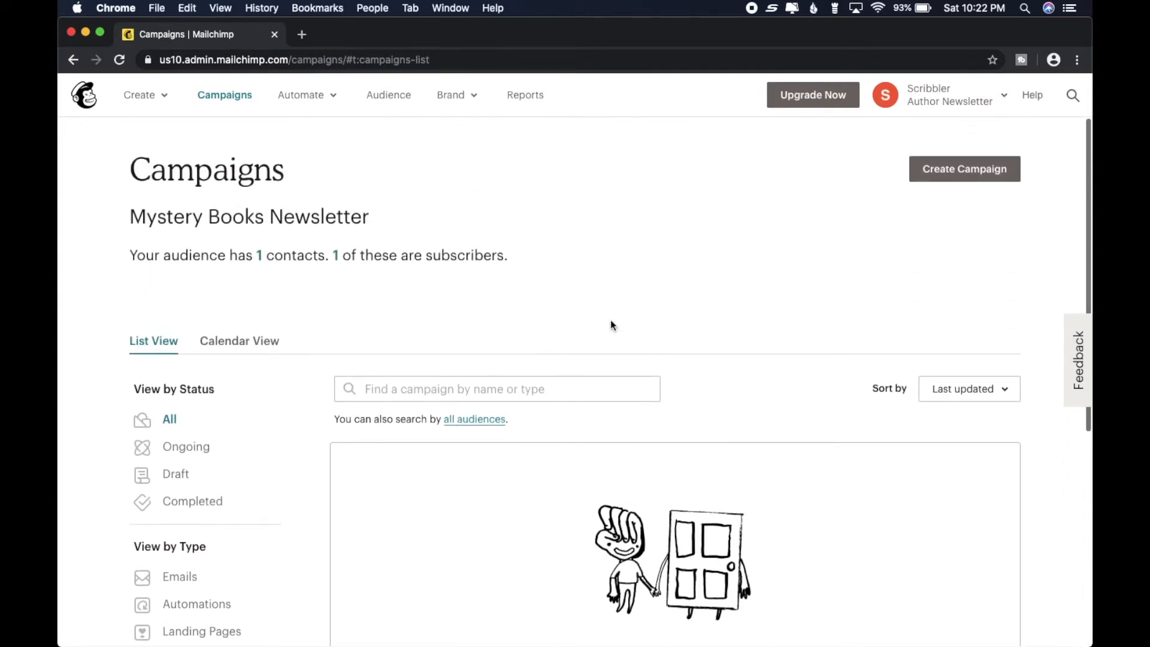
{"action": "scroll", "coordinate": [610, 323], "scroll_direction": "down", "scroll_amount": 3}
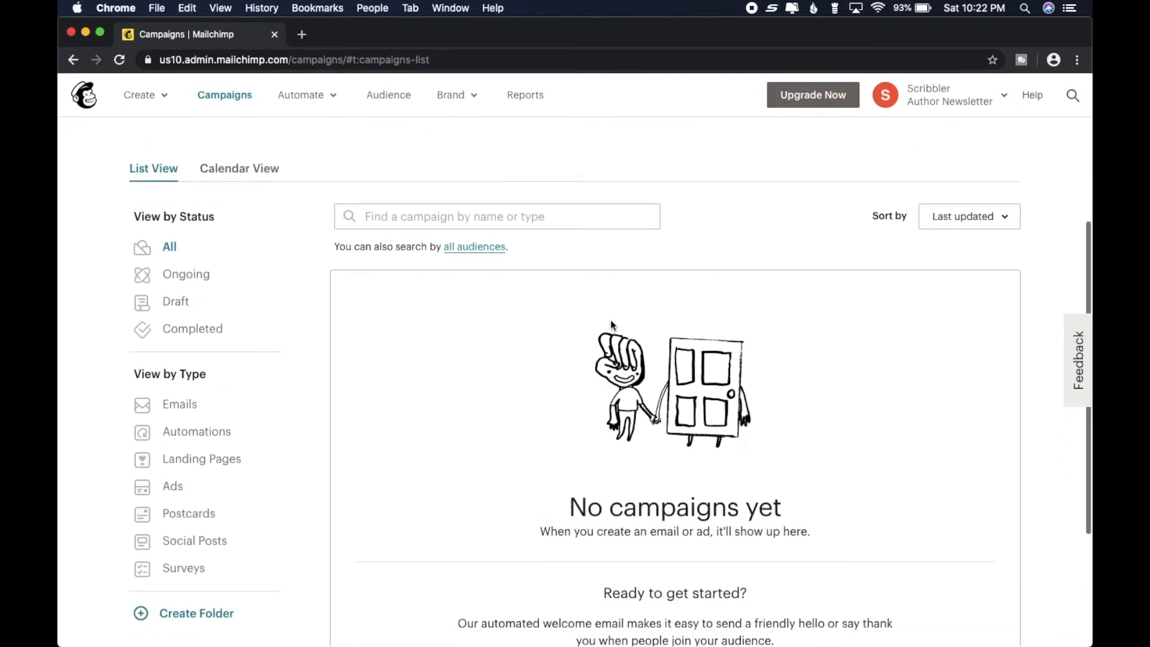
{"action": "scroll", "coordinate": [610, 323], "scroll_direction": "up", "scroll_amount": 4}
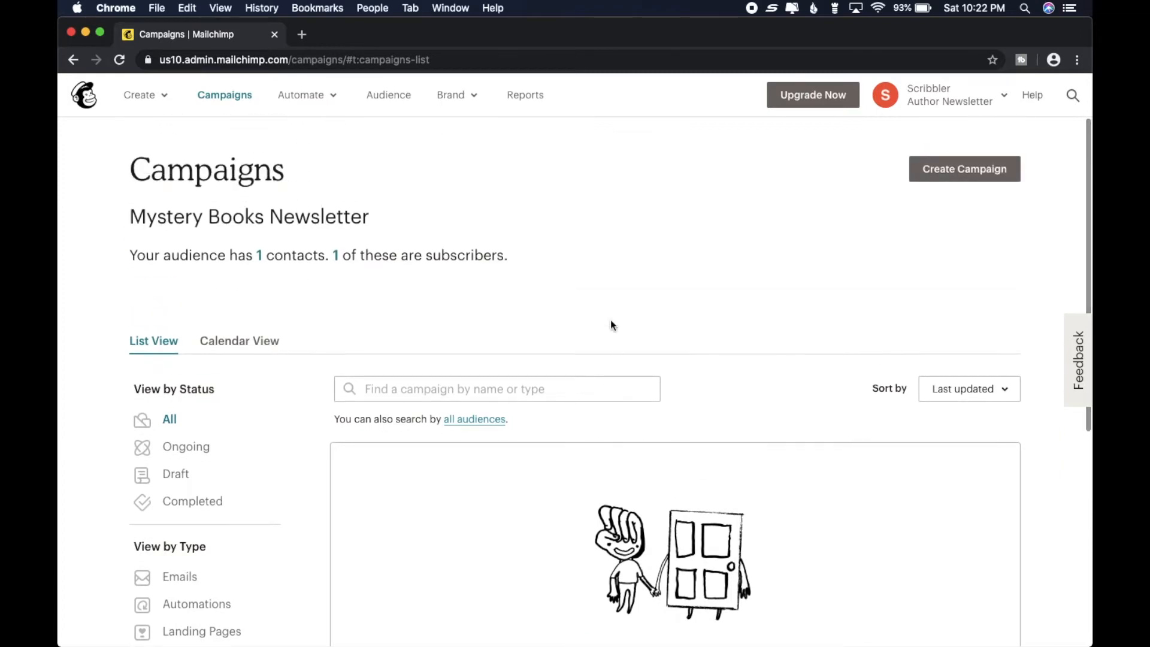
- Create a regular email campaign named Newsletter 1
{"action": "left_click", "coordinate": [943, 177]}
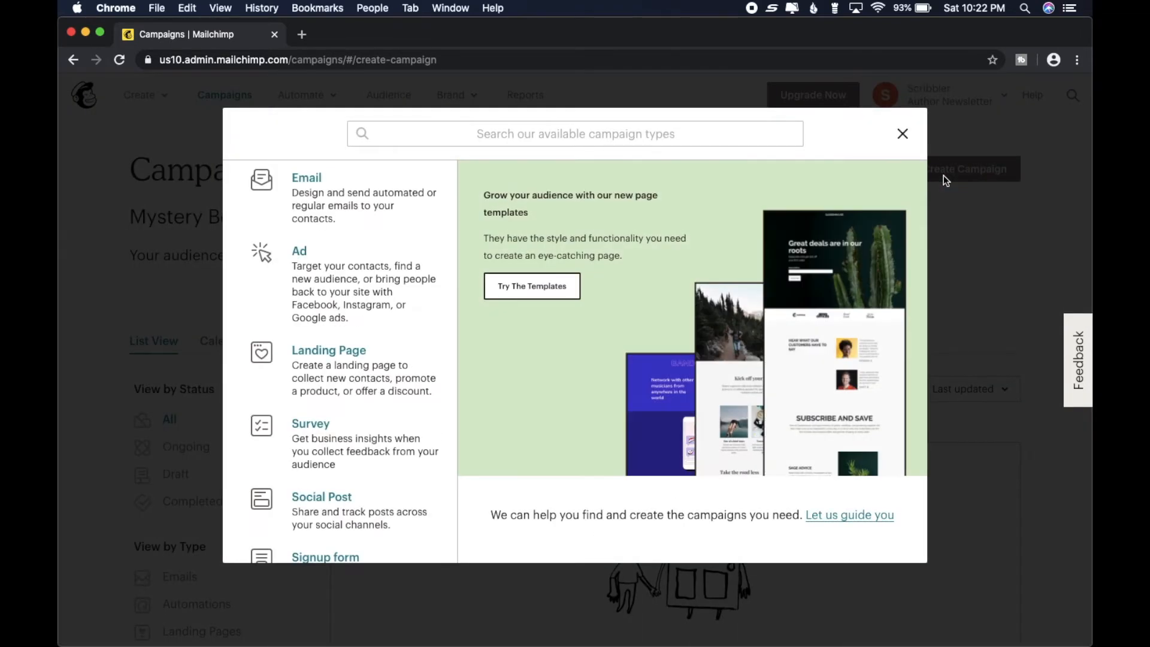
{"action": "left_click", "coordinate": [347, 192]}
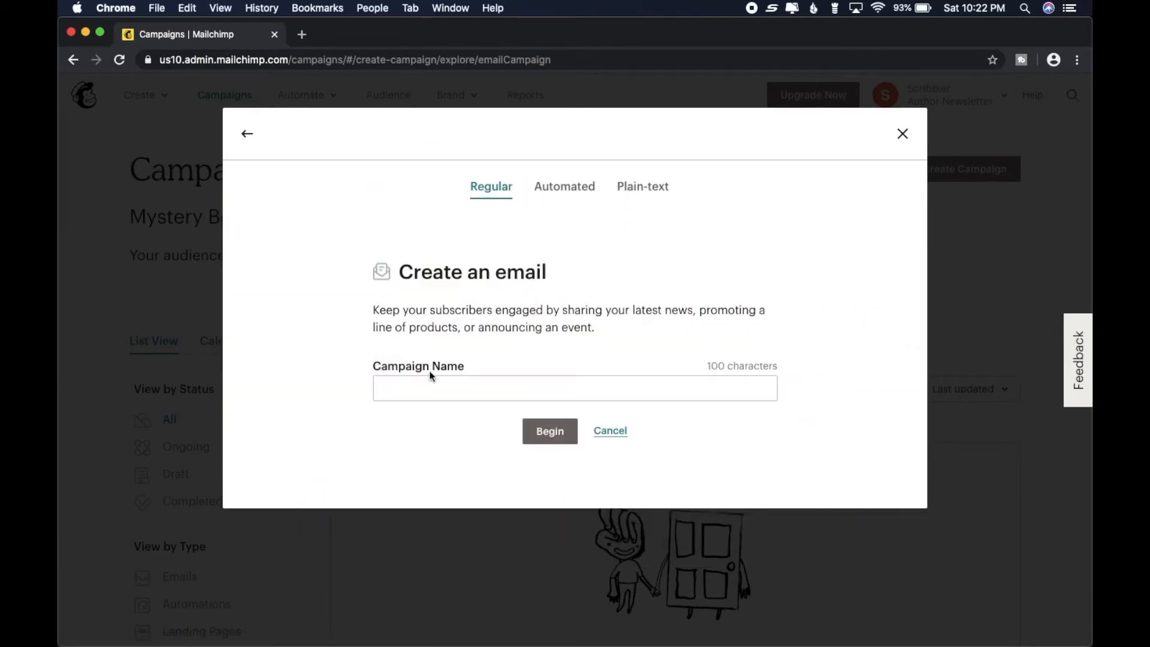
{"action": "left_click", "coordinate": [459, 386]}
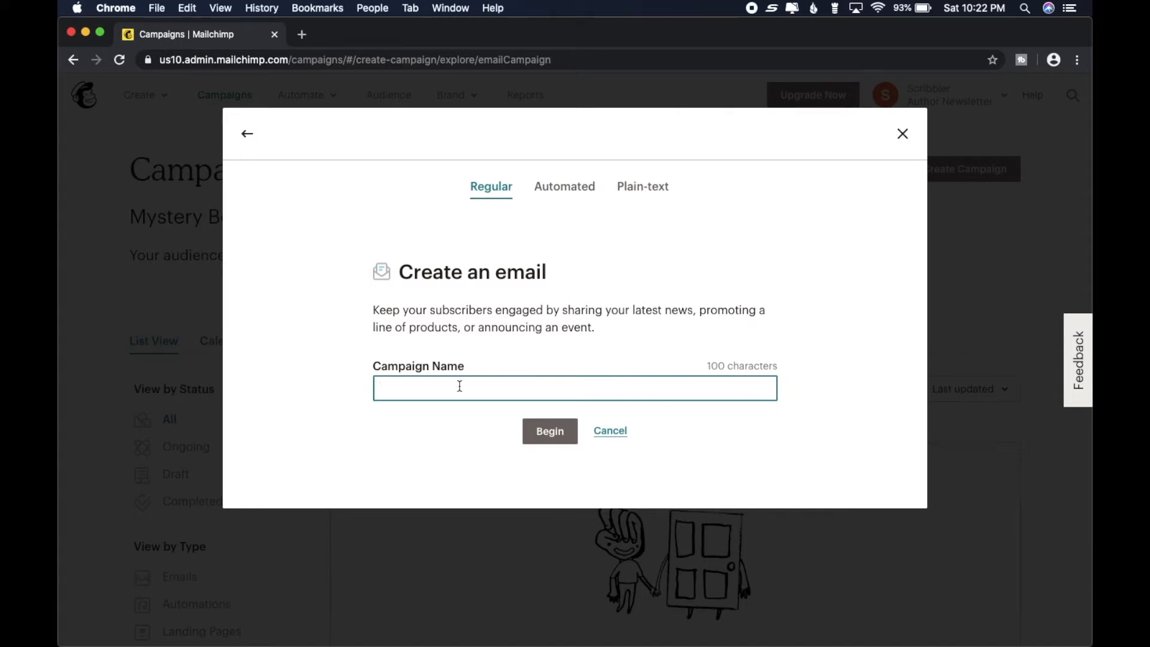
{"action": "type", "text": "Newsletter 1"}
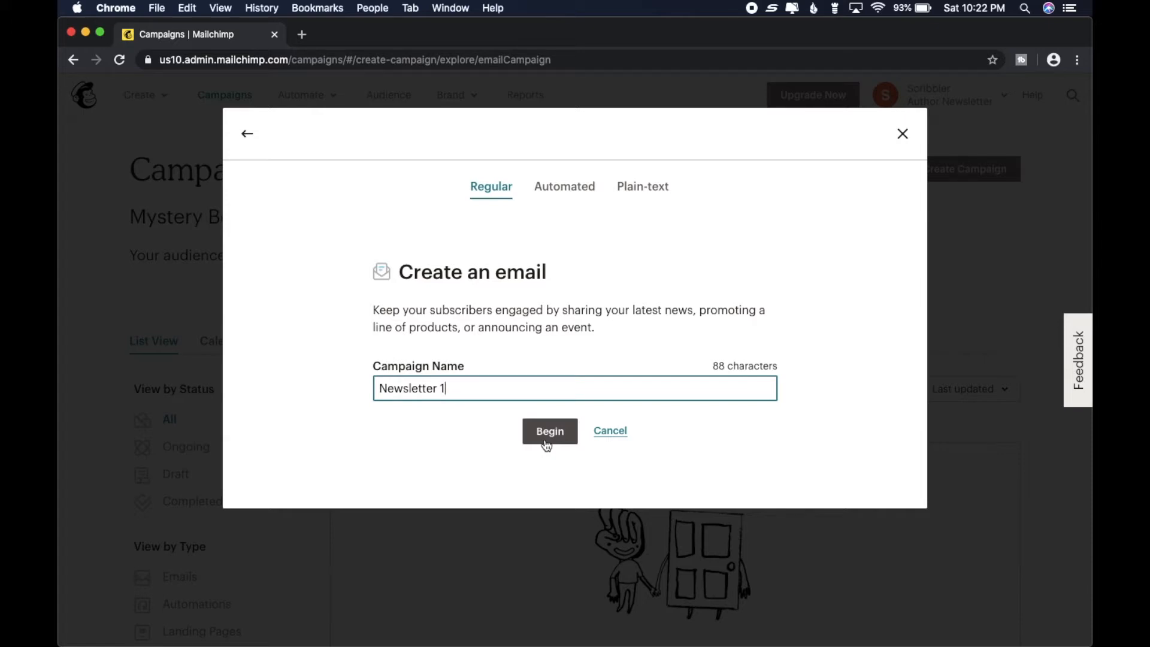
{"action": "left_click", "coordinate": [549, 433]}
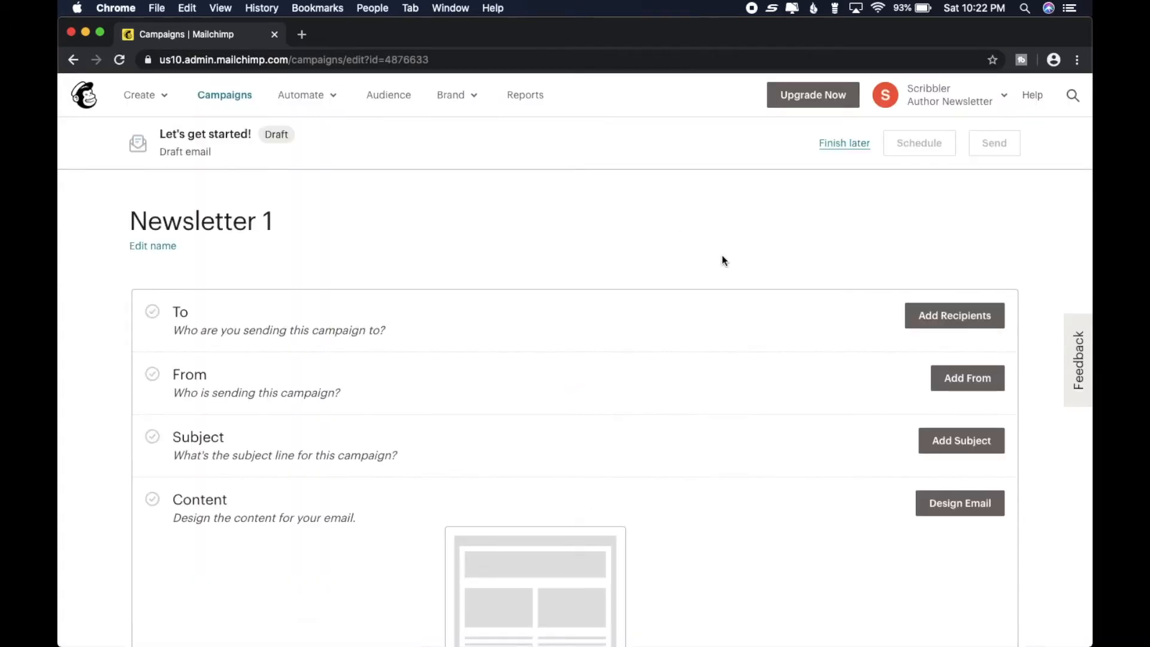
- Open the campaign's From section for editing and enter Scribbler as the sender name
{"action": "scroll", "coordinate": [722, 258], "scroll_direction": "down", "scroll_amount": 2}
{"action": "scroll", "coordinate": [723, 258], "scroll_direction": "up", "scroll_amount": 2}
{"action": "left_click", "coordinate": [969, 387]}
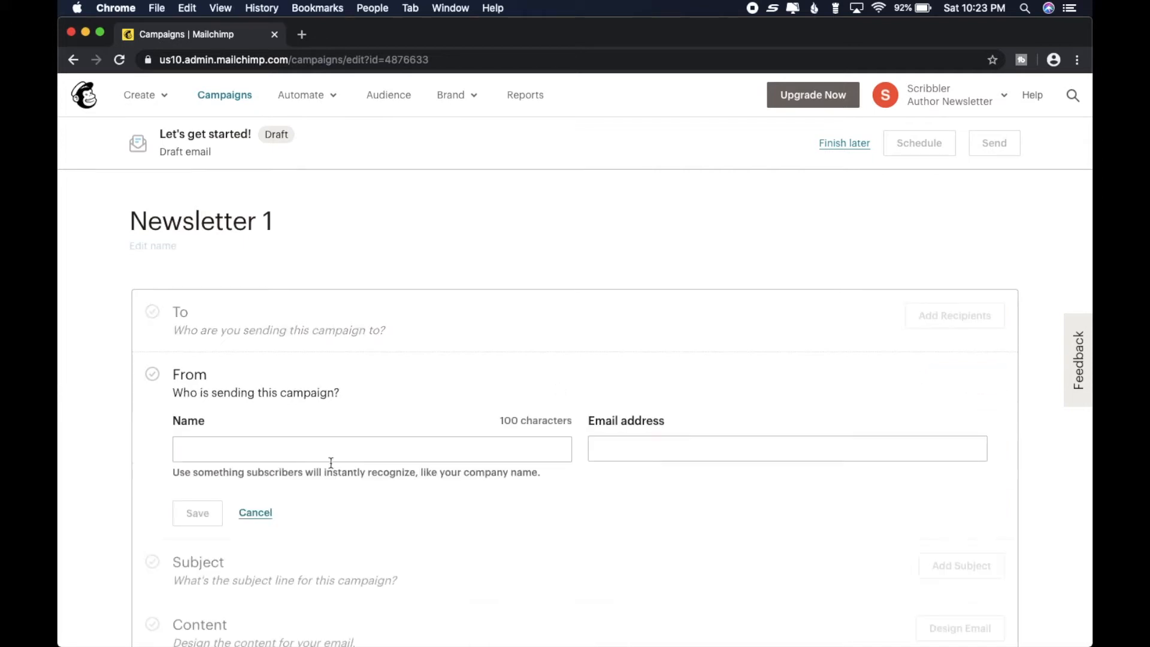
{"action": "left_click", "coordinate": [277, 440]}
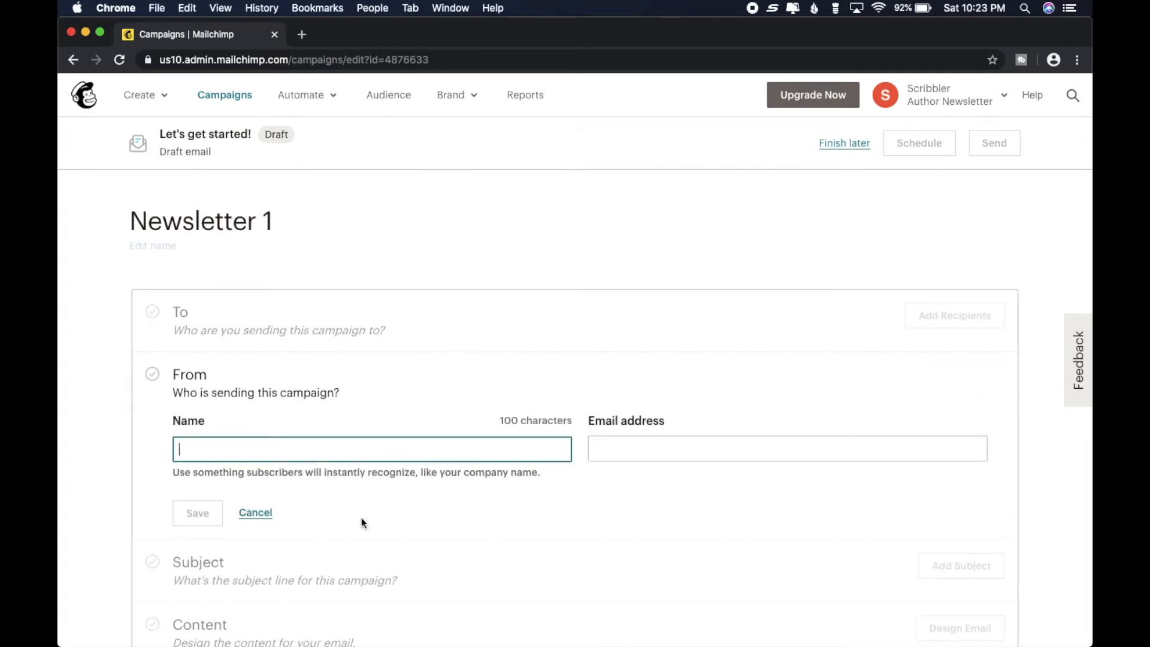
{"action": "type", "text": "Sri"}
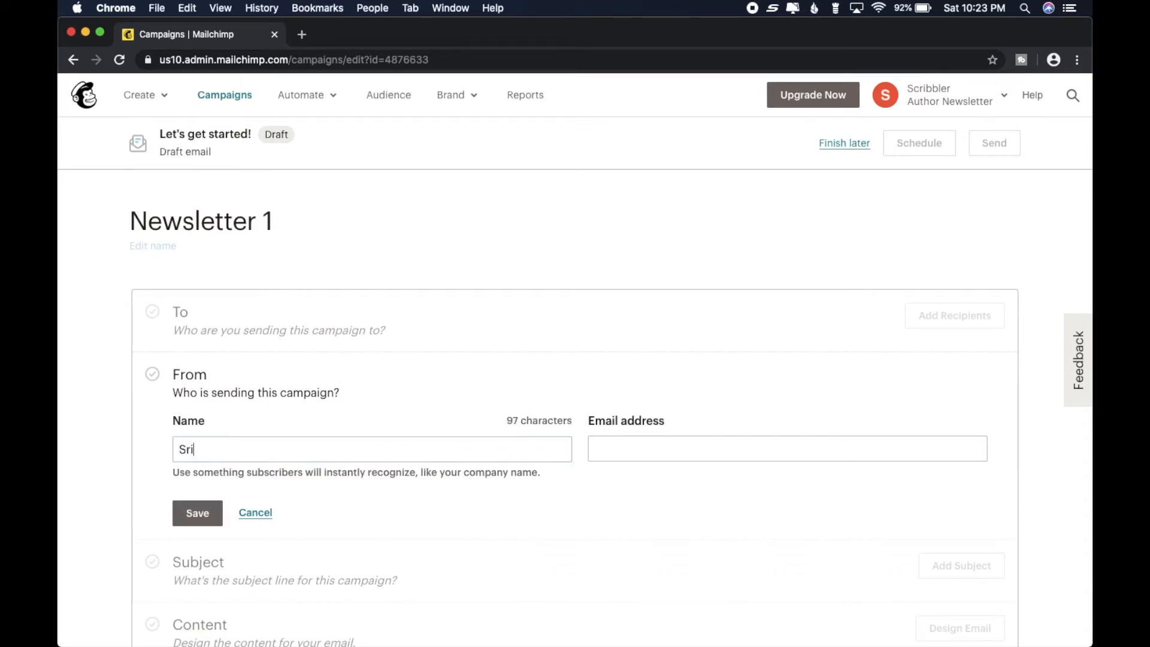
{"action": "key", "text": "BackSpace"}
{"action": "key", "text": "BackSpace"}
{"action": "type", "text": "cribbler"}
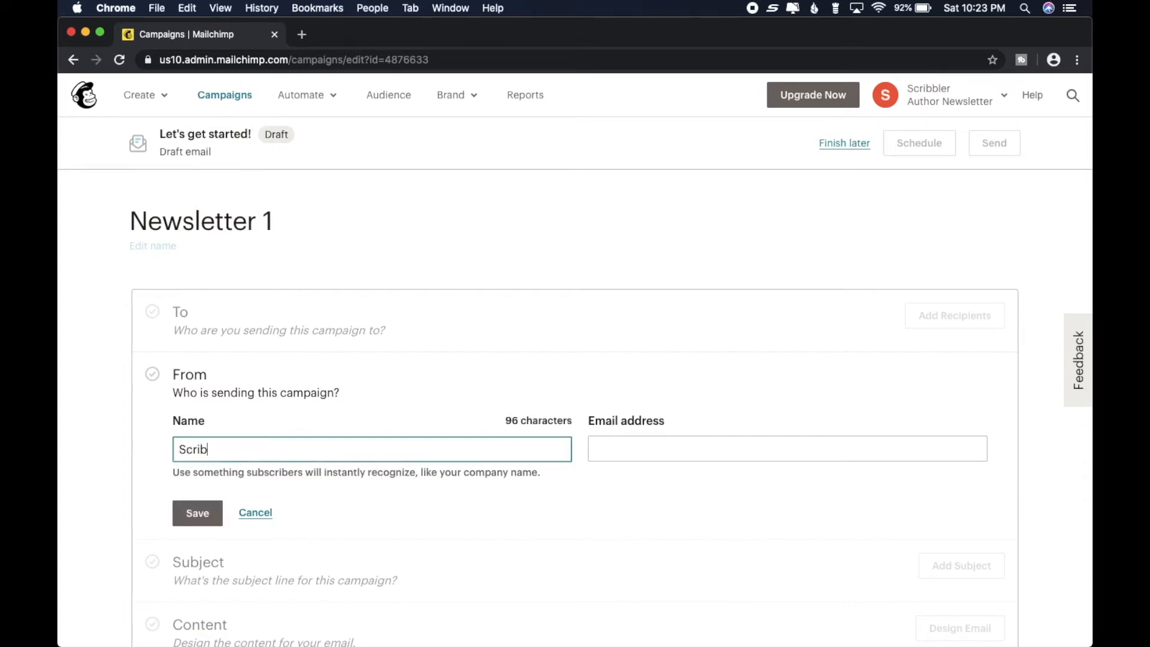
- Enter the sender's email address and save the From details
{"action": "left_click", "coordinate": [763, 447]}
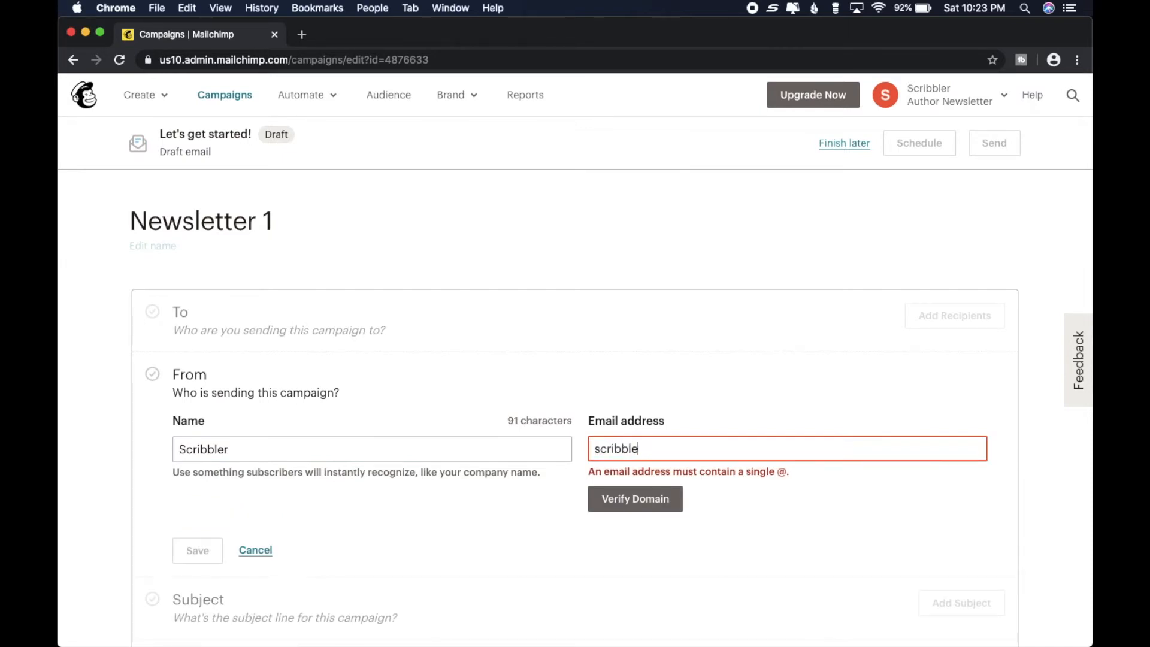
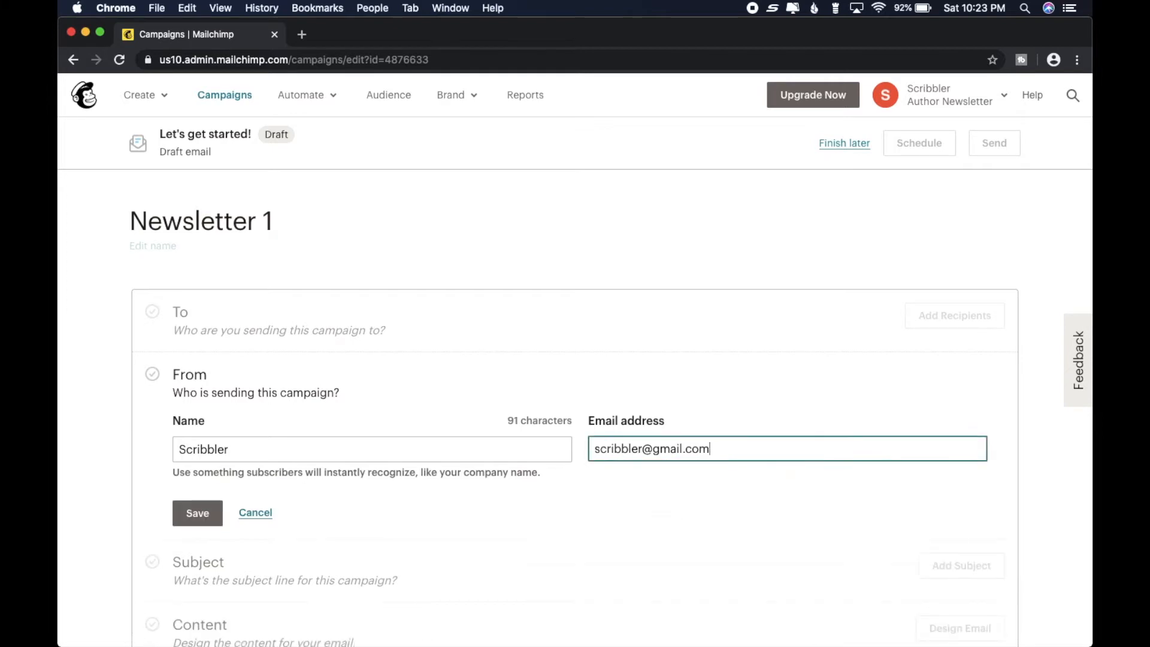
{"action": "left_click", "coordinate": [197, 513]}
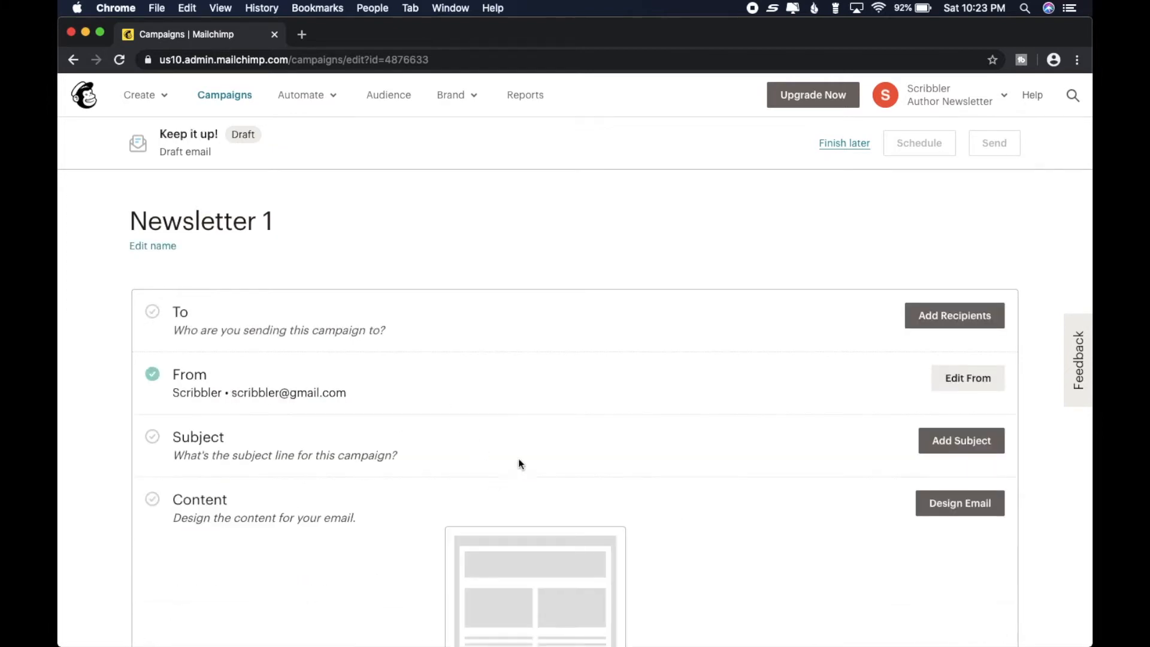
- Open the campaign's Subject section for editing and enter the subject line "MY Amazing Mystery Newsletter"
{"action": "left_click", "coordinate": [957, 450]}
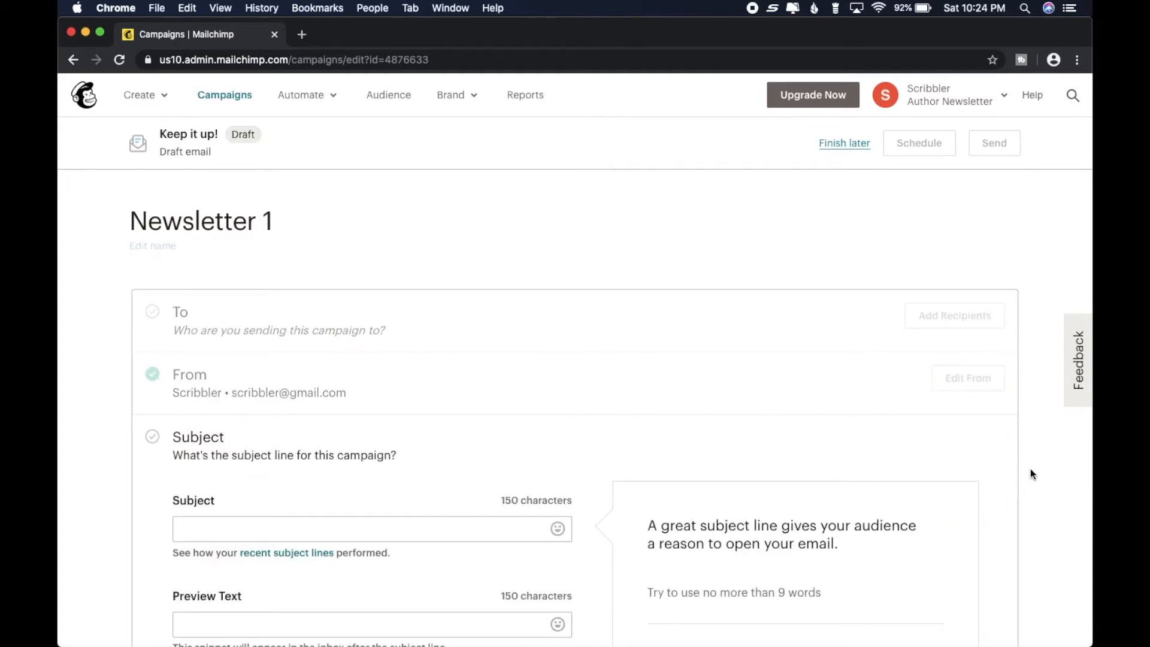
{"action": "scroll", "coordinate": [1031, 470], "scroll_direction": "down", "scroll_amount": 3}
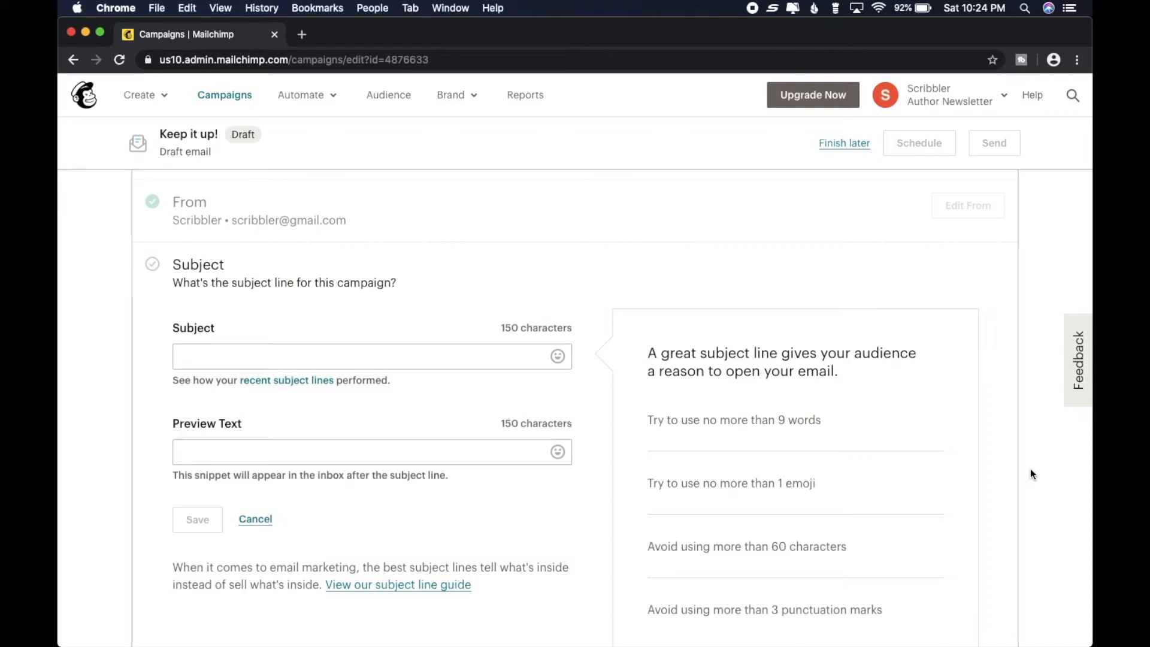
{"action": "left_click", "coordinate": [386, 348]}
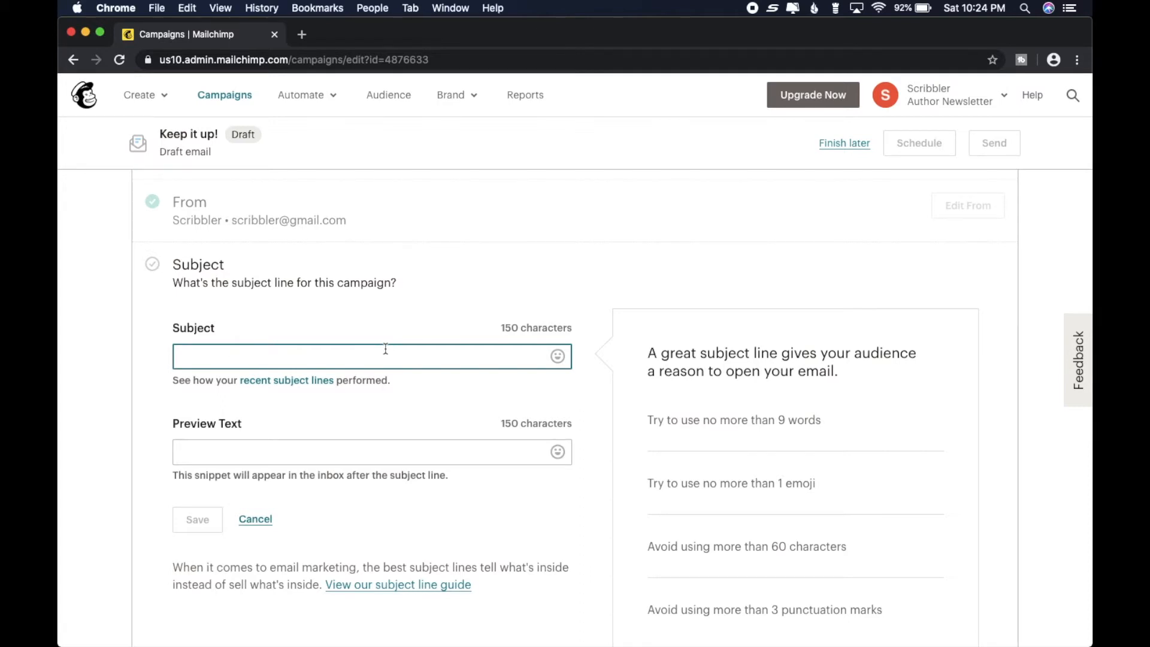
{"action": "type", "text": "A"}
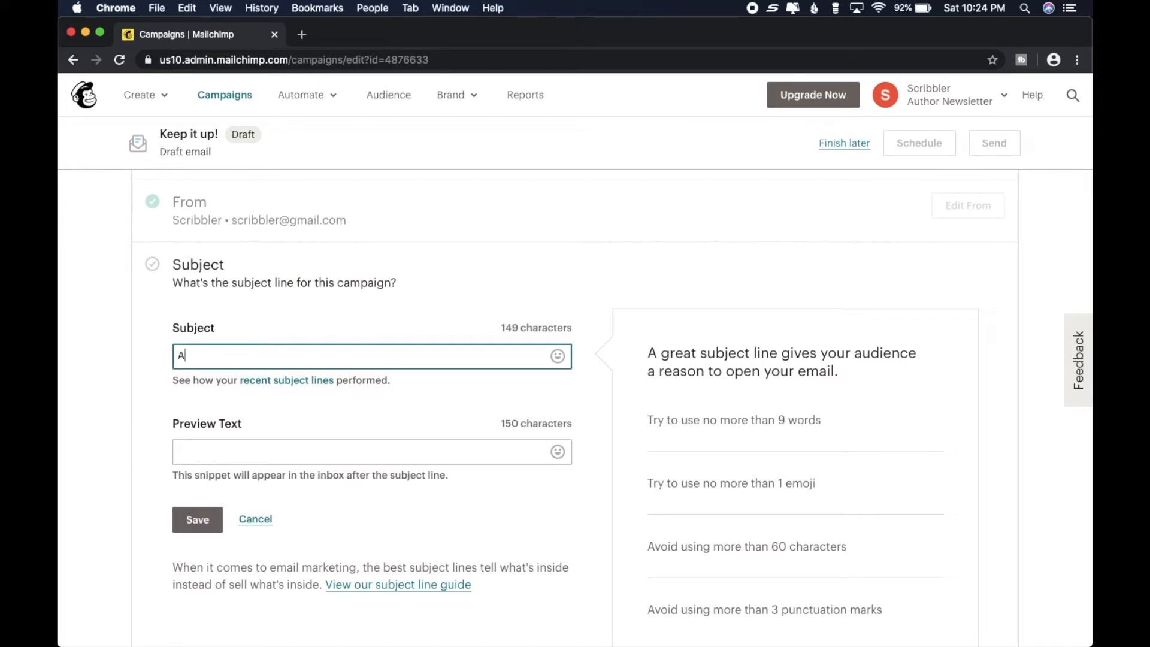
{"action": "key", "text": "BackSpace"}
{"action": "type", "text": "MY "}
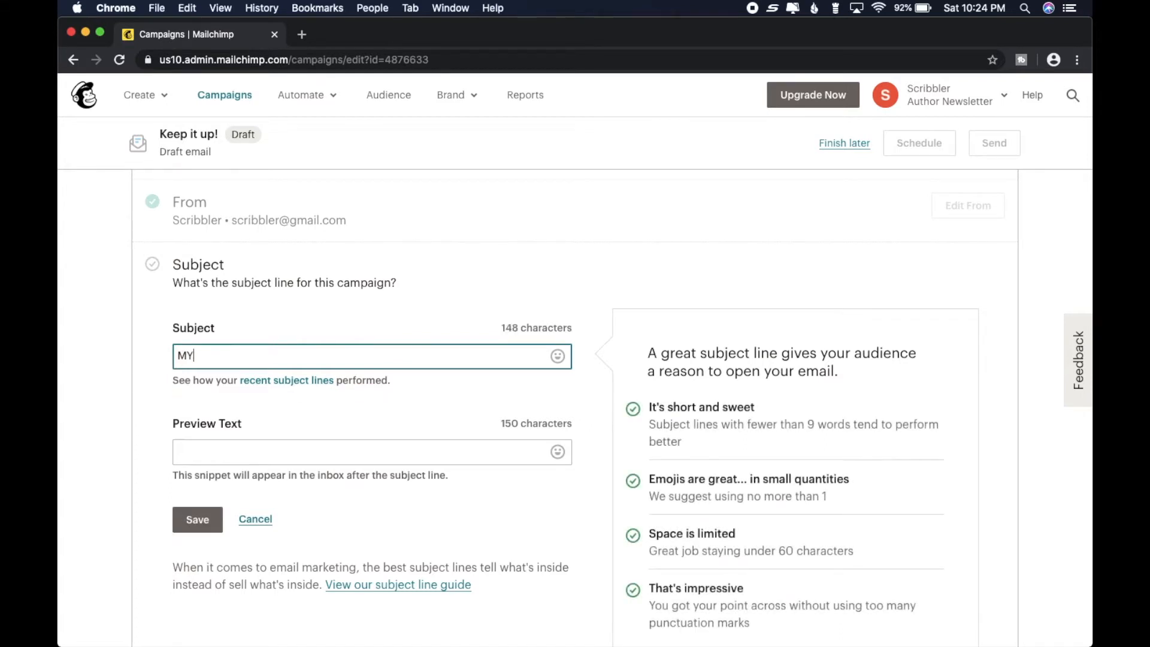
{"action": "type", "text": "AM"}
{"action": "key", "text": "BackSpace"}
{"action": "type", "text": "mazing Mystery Newsletter"}
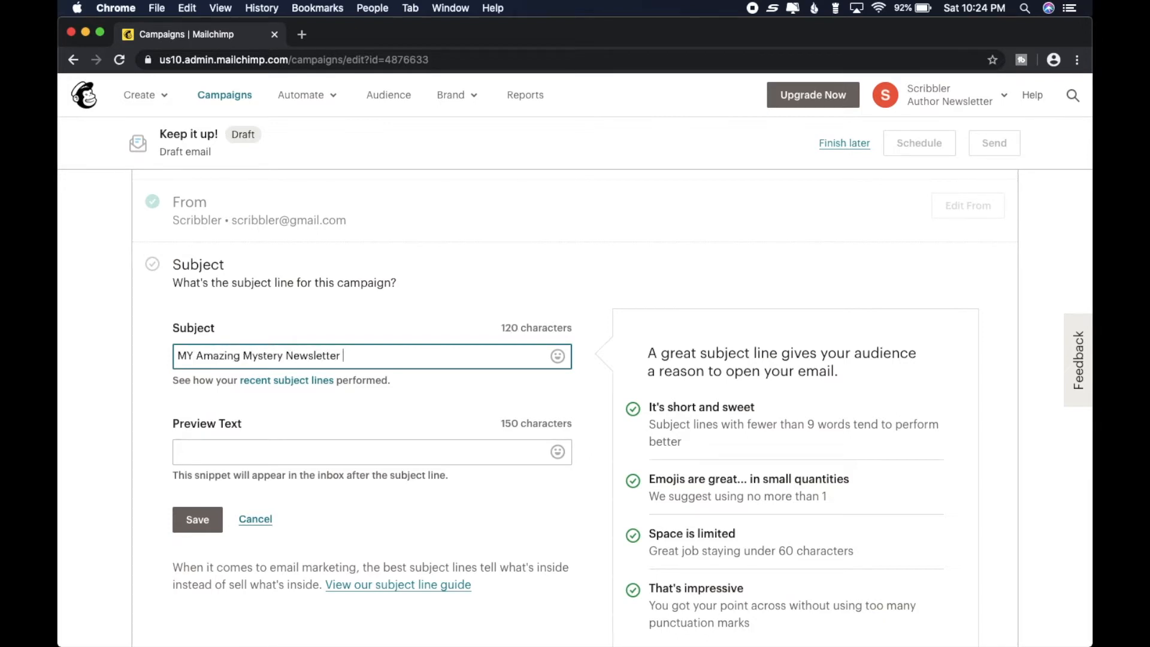
- Set the preview text to "First Edition" and save the subject details
{"action": "left_click", "coordinate": [423, 455]}
{"action": "type", "text": "First Edition"}
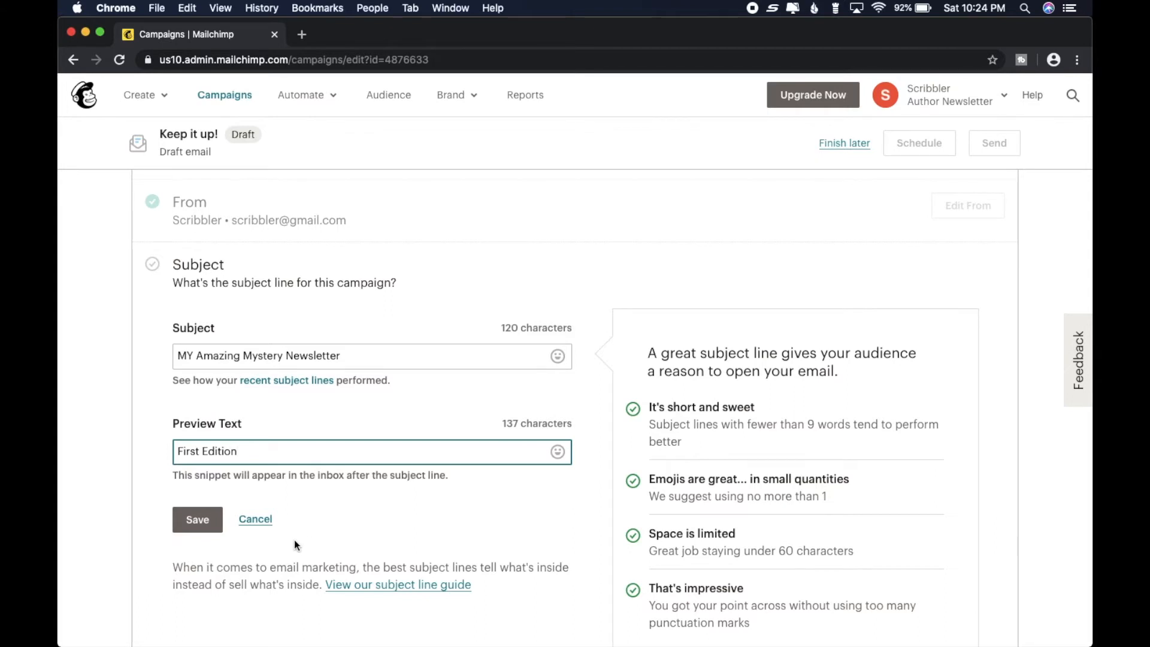
{"action": "left_click", "coordinate": [190, 522]}
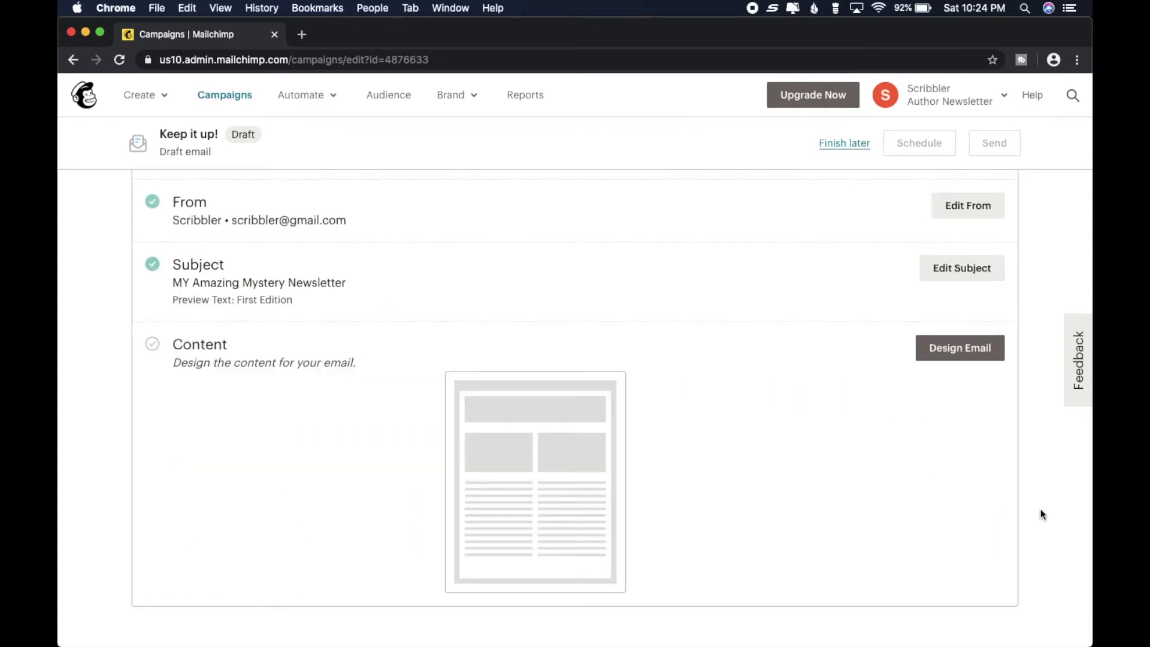
- Start designing the email content and show the available template themes
{"action": "scroll", "coordinate": [1041, 514], "scroll_direction": "up", "scroll_amount": 2}
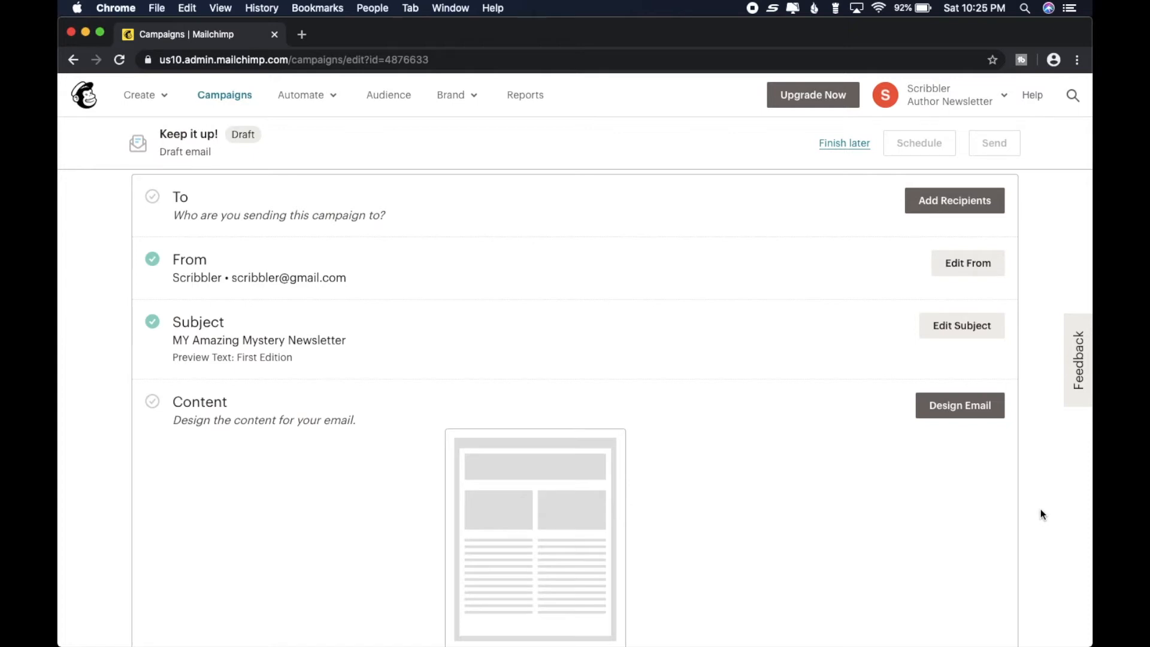
{"action": "left_click", "coordinate": [980, 412]}
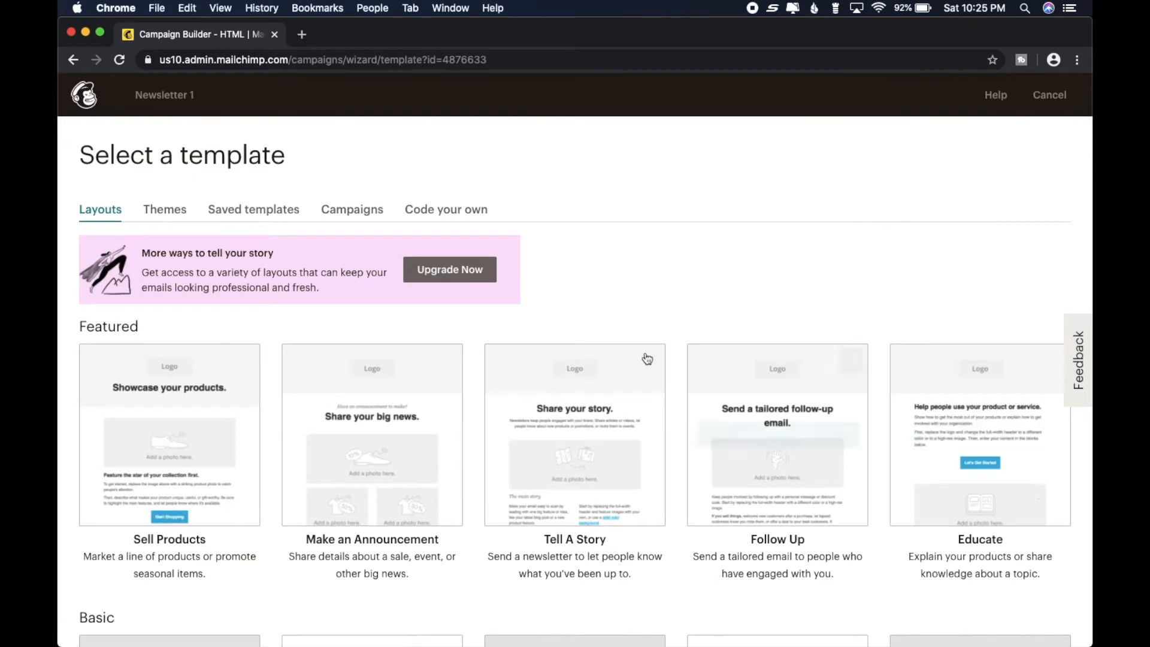
{"action": "left_click", "coordinate": [160, 211]}
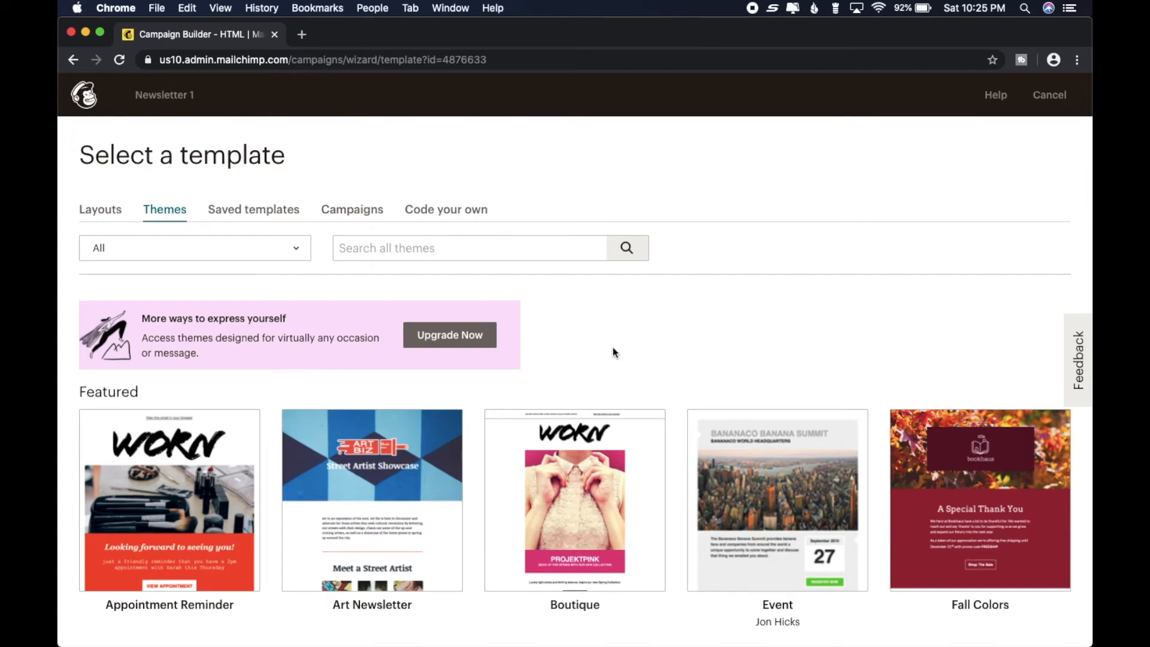
- Browse the themes and choose the Art Newsletter template for the email
{"action": "scroll", "coordinate": [613, 347], "scroll_direction": "down", "scroll_amount": 3}
{"action": "left_click_drag", "start_coordinate": [1090, 158], "coordinate": [1091, 240]}
{"action": "left_click_drag", "start_coordinate": [1091, 242], "coordinate": [1091, 156]}
{"action": "scroll", "coordinate": [1090, 173], "scroll_direction": "down", "scroll_amount": 7}
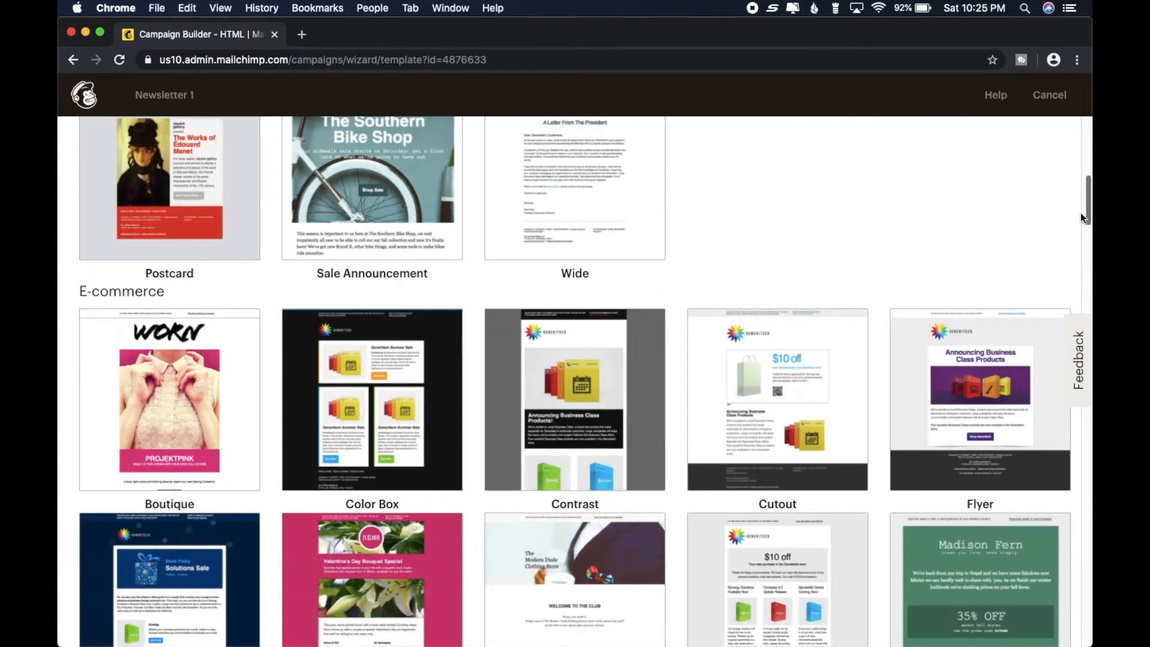
{"action": "mouse_move", "coordinate": [330, 422]}
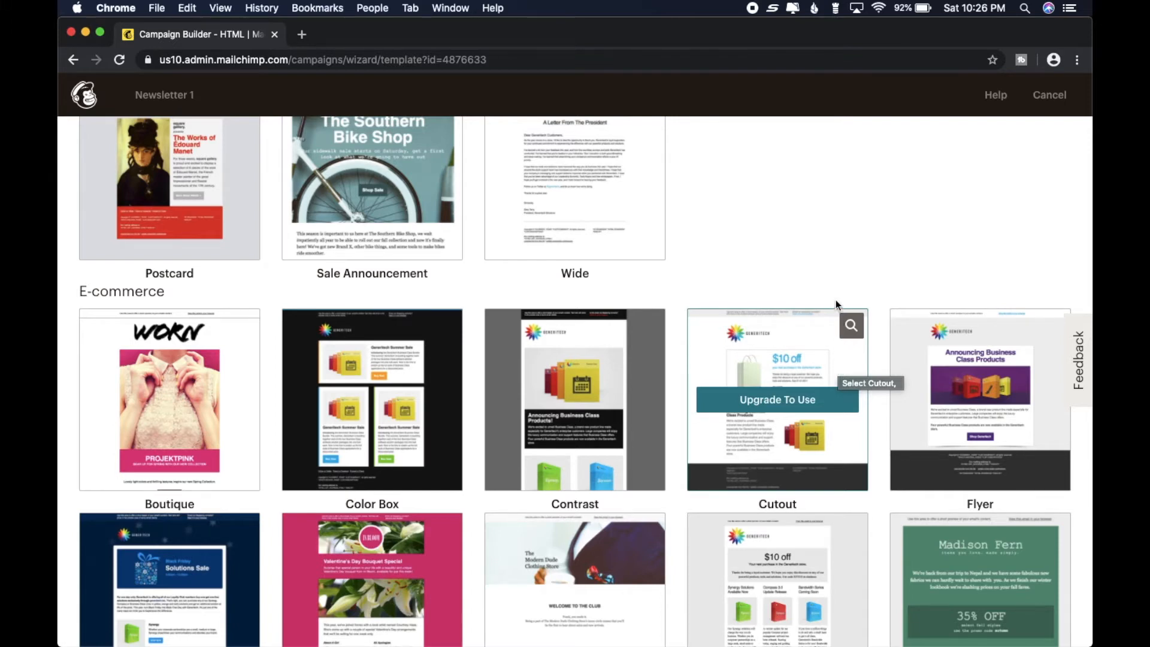
{"action": "scroll", "coordinate": [850, 267], "scroll_direction": "up", "scroll_amount": 3}
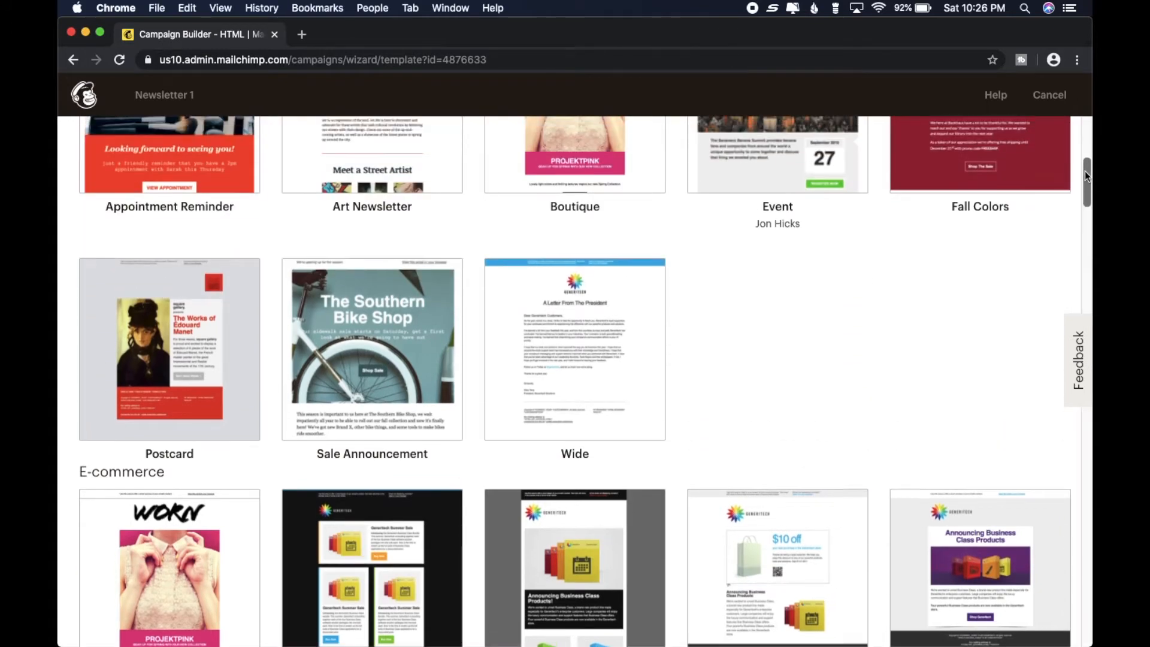
{"action": "left_click_drag", "start_coordinate": [1085, 170], "coordinate": [1087, 124]}
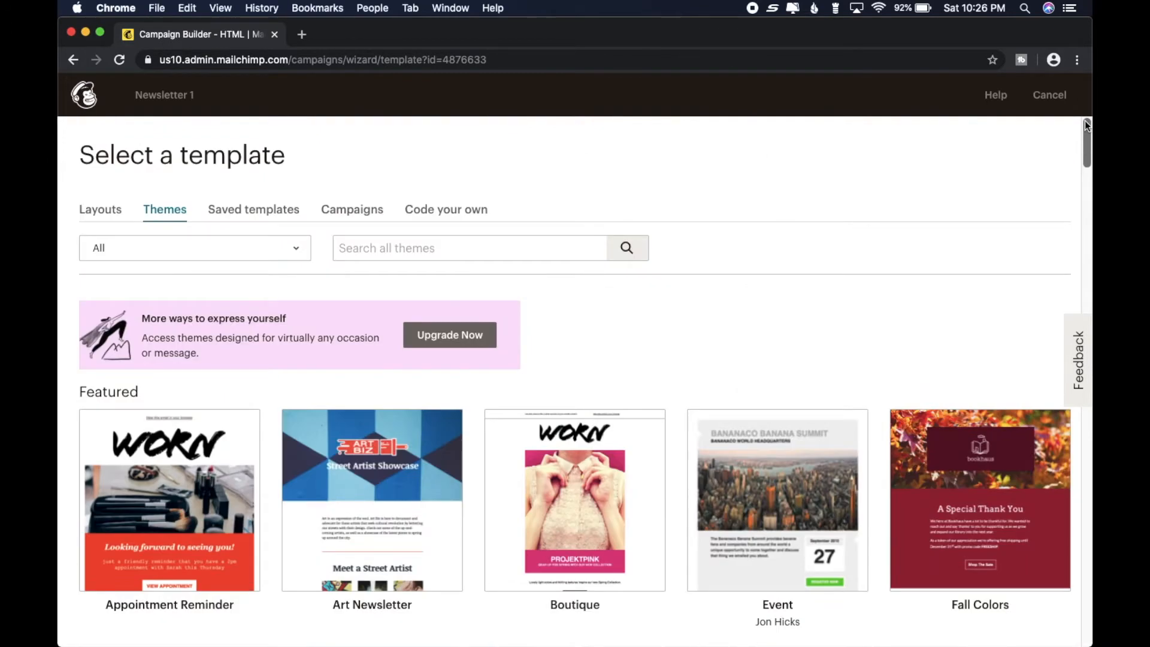
{"action": "scroll", "coordinate": [1085, 132], "scroll_direction": "down", "scroll_amount": 2}
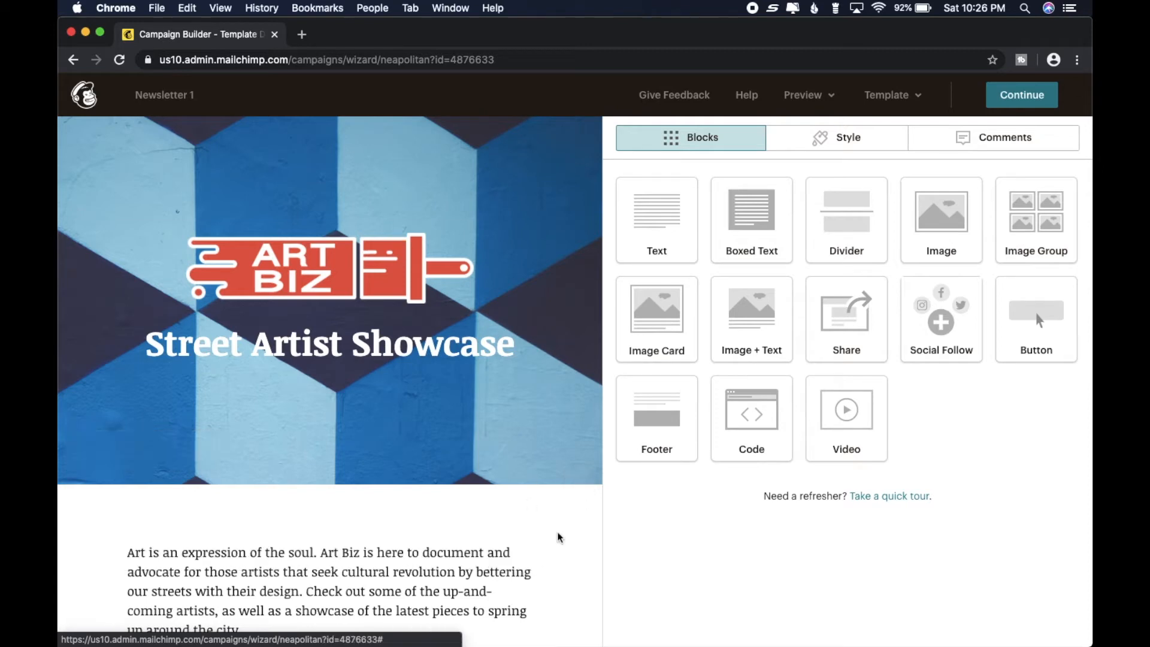
- Look through the whole Art Newsletter layout, from the header to the footer, to review its content sections
{"action": "scroll", "coordinate": [574, 521], "scroll_direction": "down", "scroll_amount": 5}
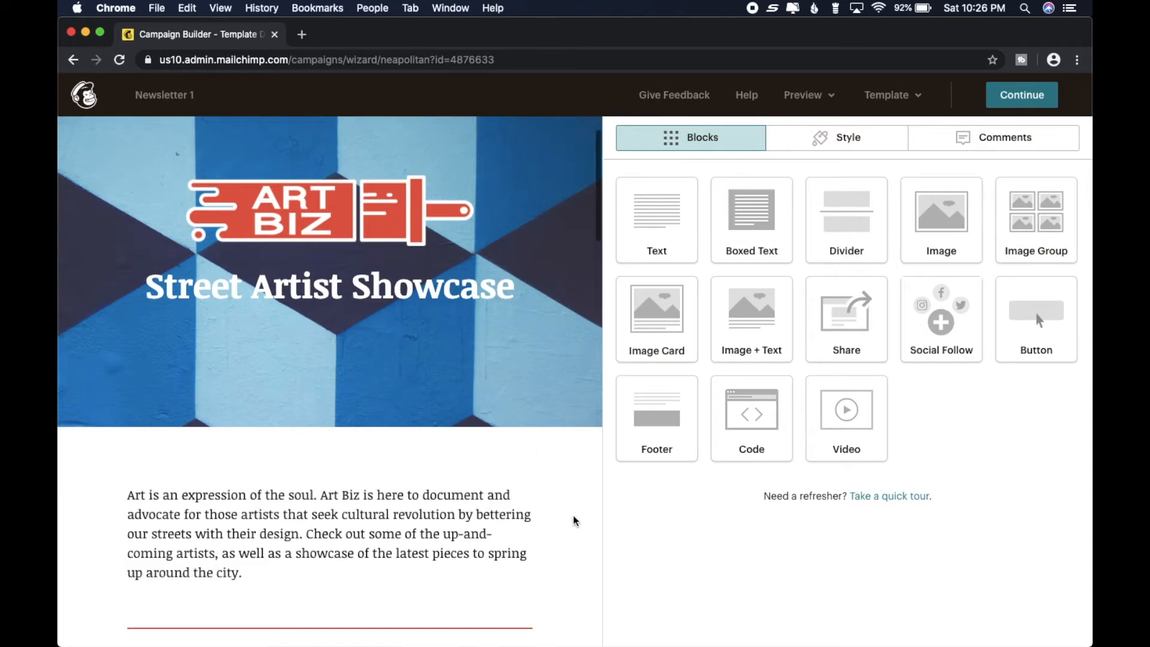
{"action": "scroll", "coordinate": [574, 521], "scroll_direction": "down", "scroll_amount": 8}
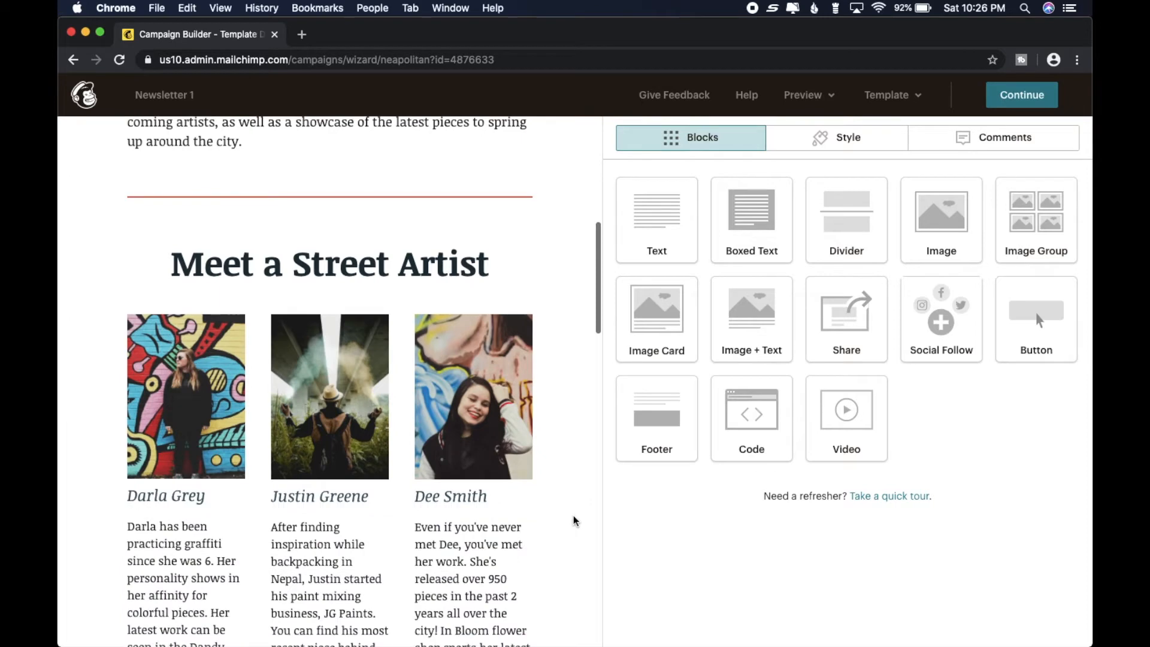
{"action": "scroll", "coordinate": [574, 521], "scroll_direction": "down", "scroll_amount": 6}
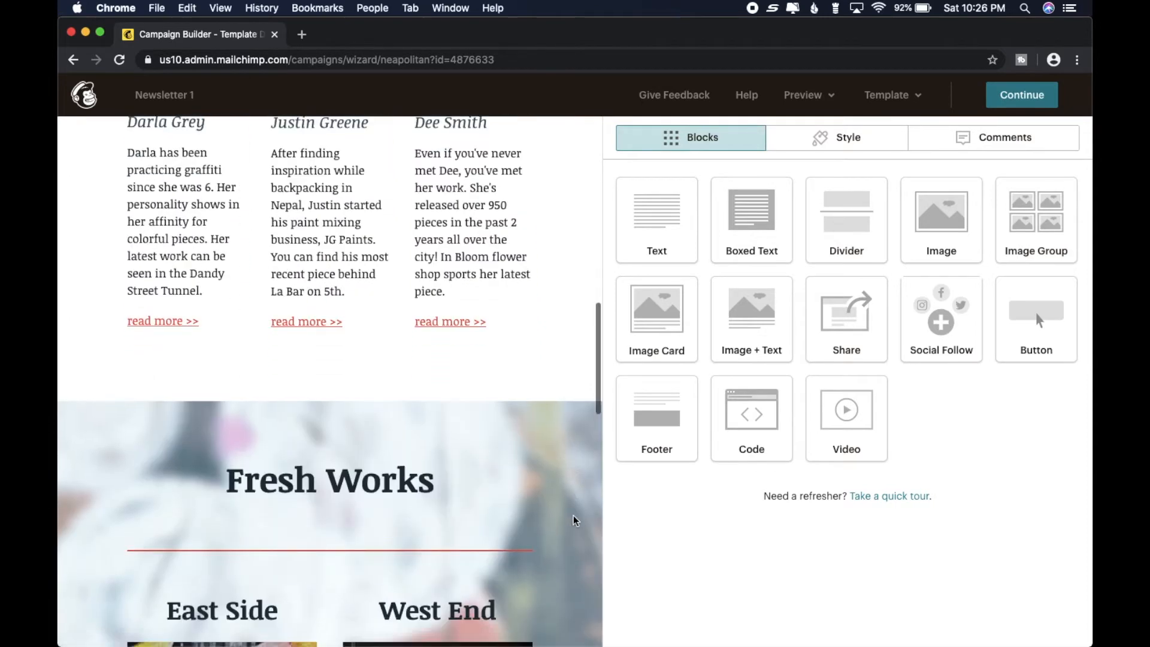
{"action": "scroll", "coordinate": [574, 521], "scroll_direction": "down", "scroll_amount": 4}
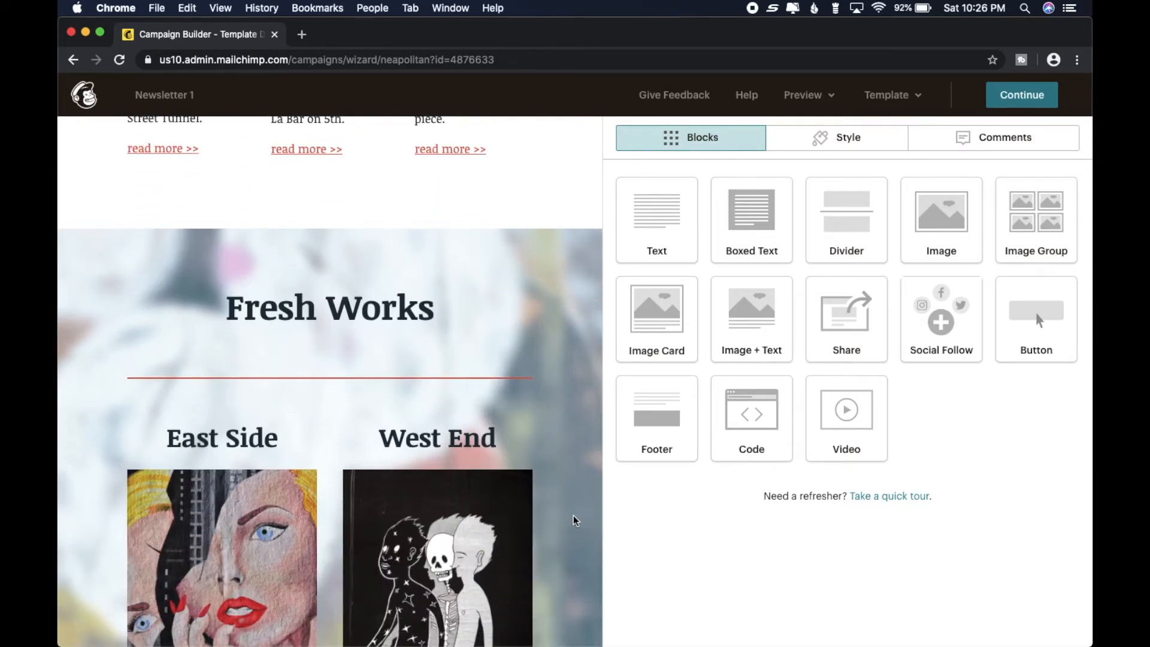
{"action": "scroll", "coordinate": [574, 521], "scroll_direction": "down", "scroll_amount": 6}
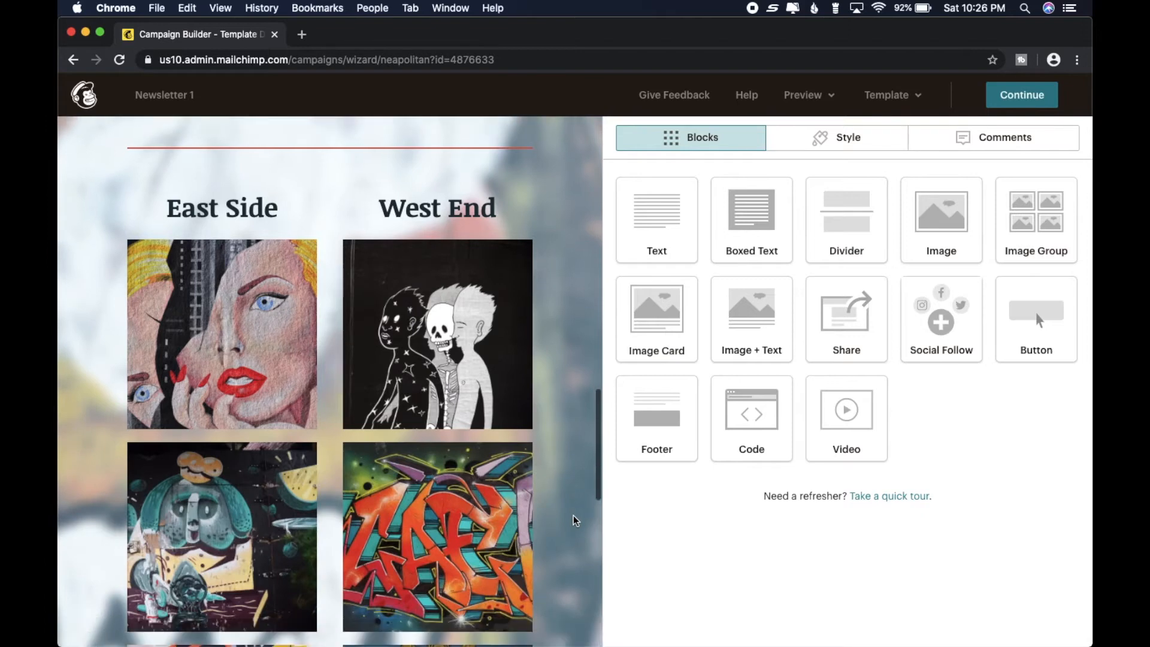
{"action": "scroll", "coordinate": [574, 521], "scroll_direction": "down", "scroll_amount": 7}
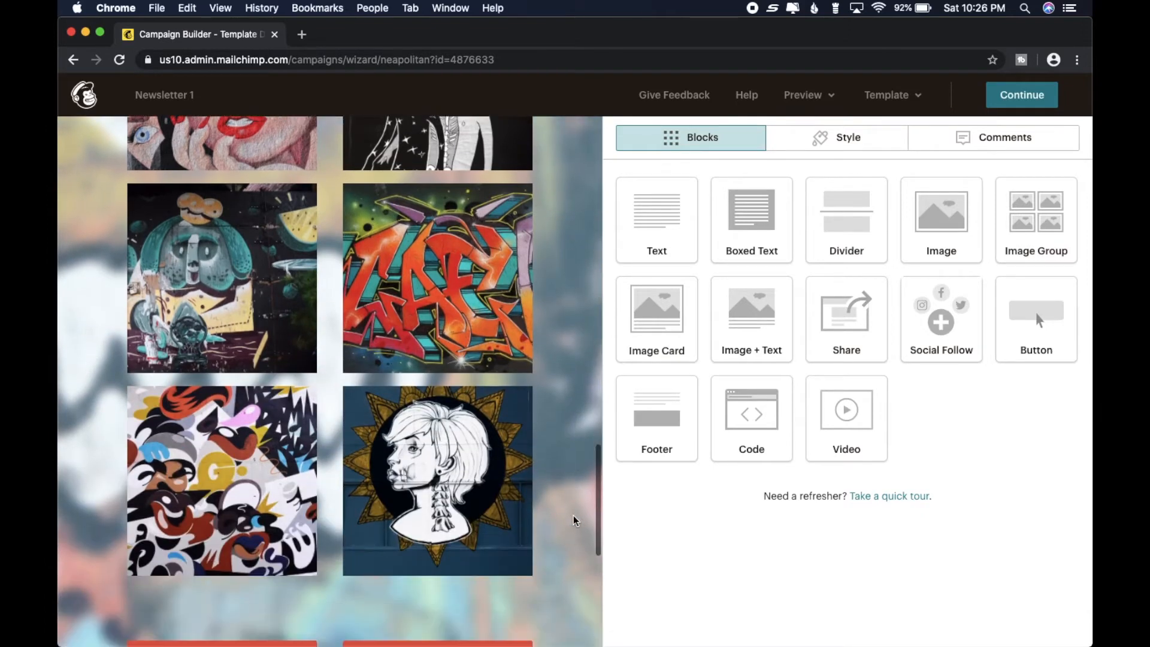
{"action": "scroll", "coordinate": [574, 521], "scroll_direction": "down", "scroll_amount": 5}
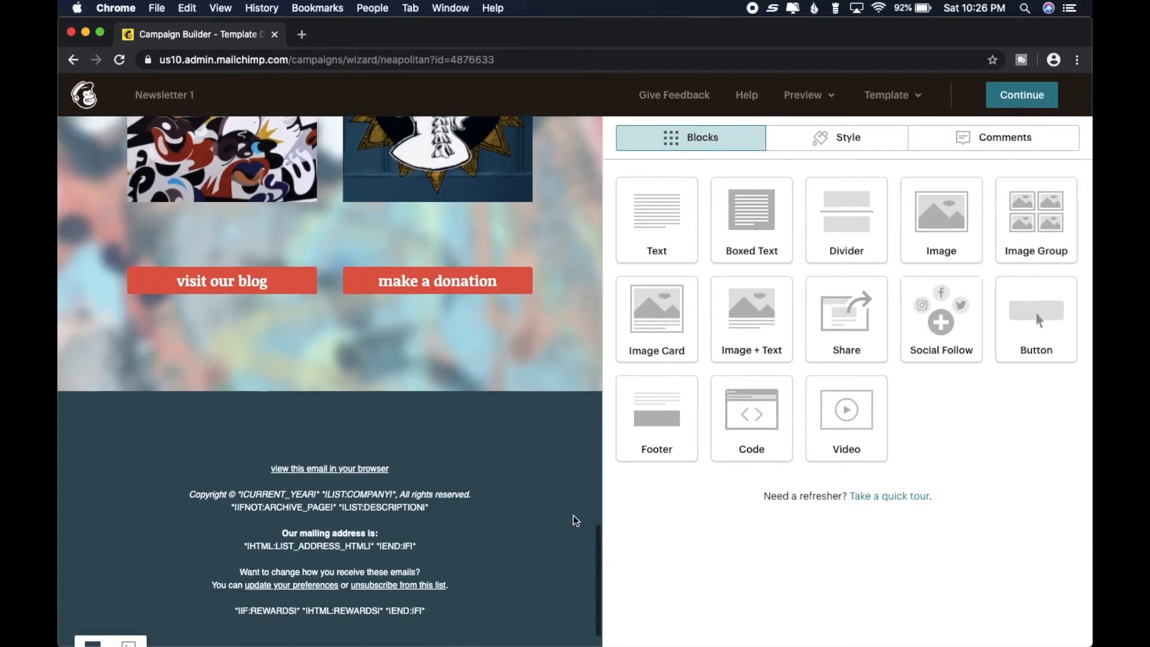
{"action": "scroll", "coordinate": [574, 521], "scroll_direction": "up", "scroll_amount": 8}
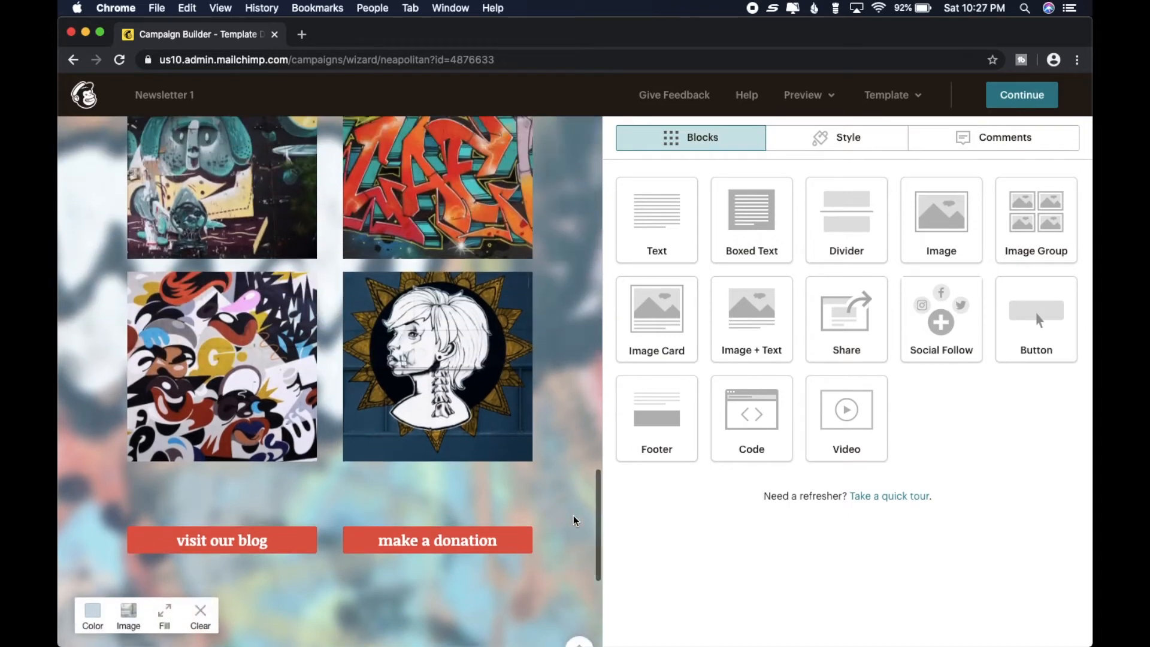
{"action": "scroll", "coordinate": [574, 520], "scroll_direction": "up", "scroll_amount": 6}
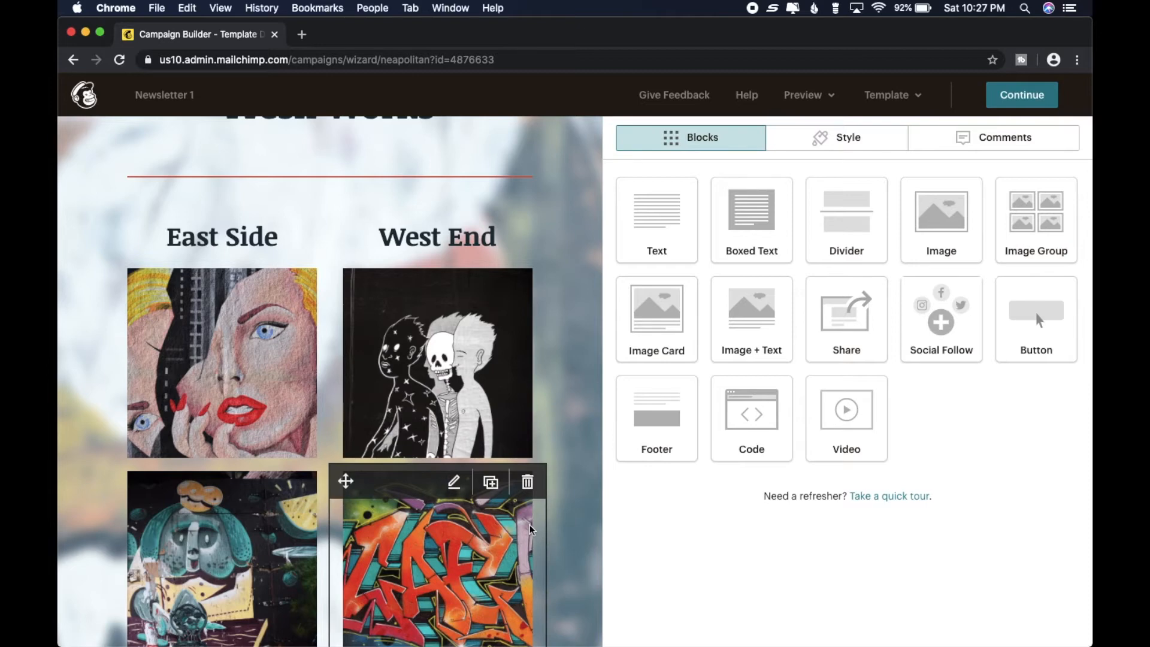
{"action": "scroll", "coordinate": [530, 529], "scroll_direction": "up", "scroll_amount": 6}
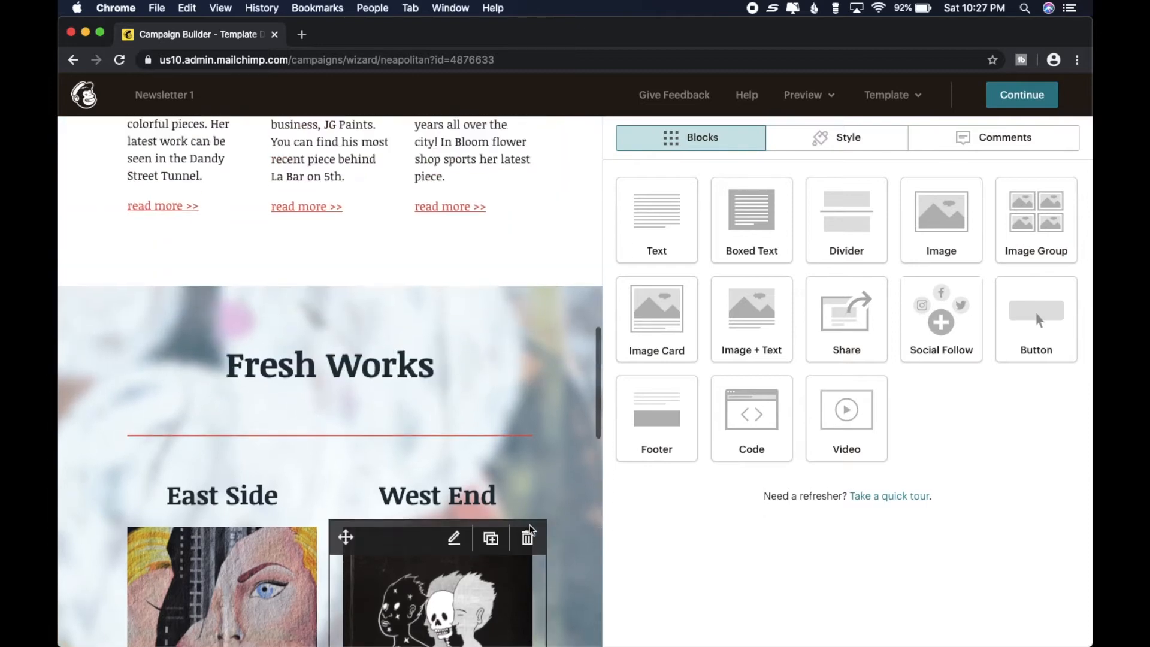
{"action": "scroll", "coordinate": [530, 529], "scroll_direction": "up", "scroll_amount": 7}
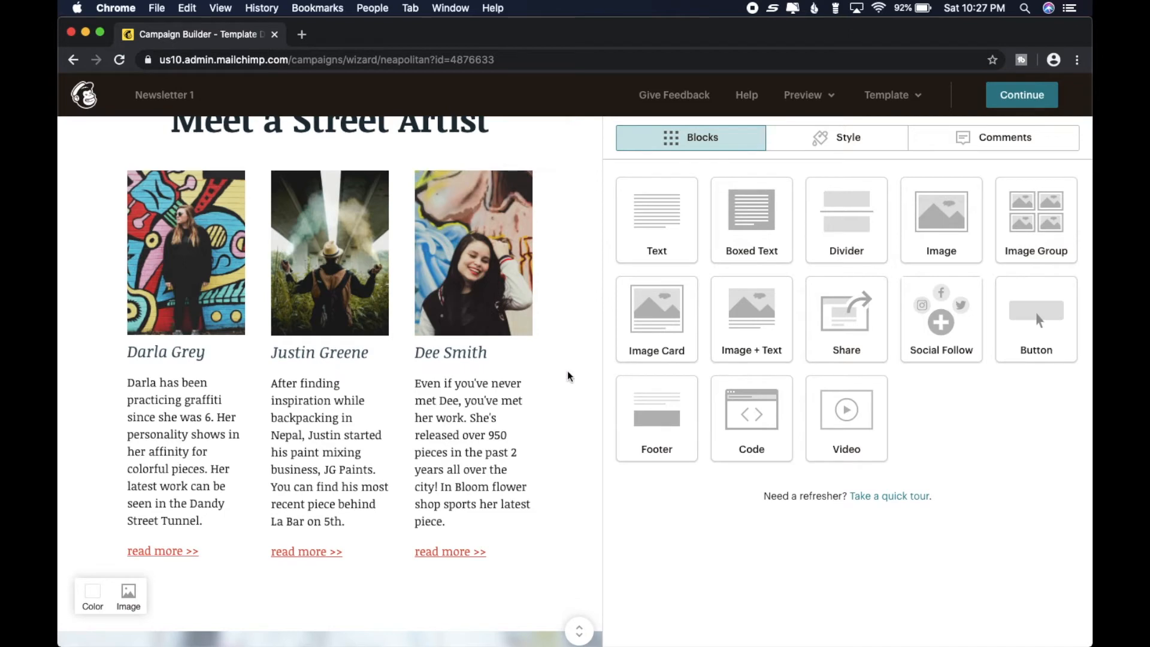
{"action": "scroll", "coordinate": [595, 339], "scroll_direction": "up", "scroll_amount": 9}
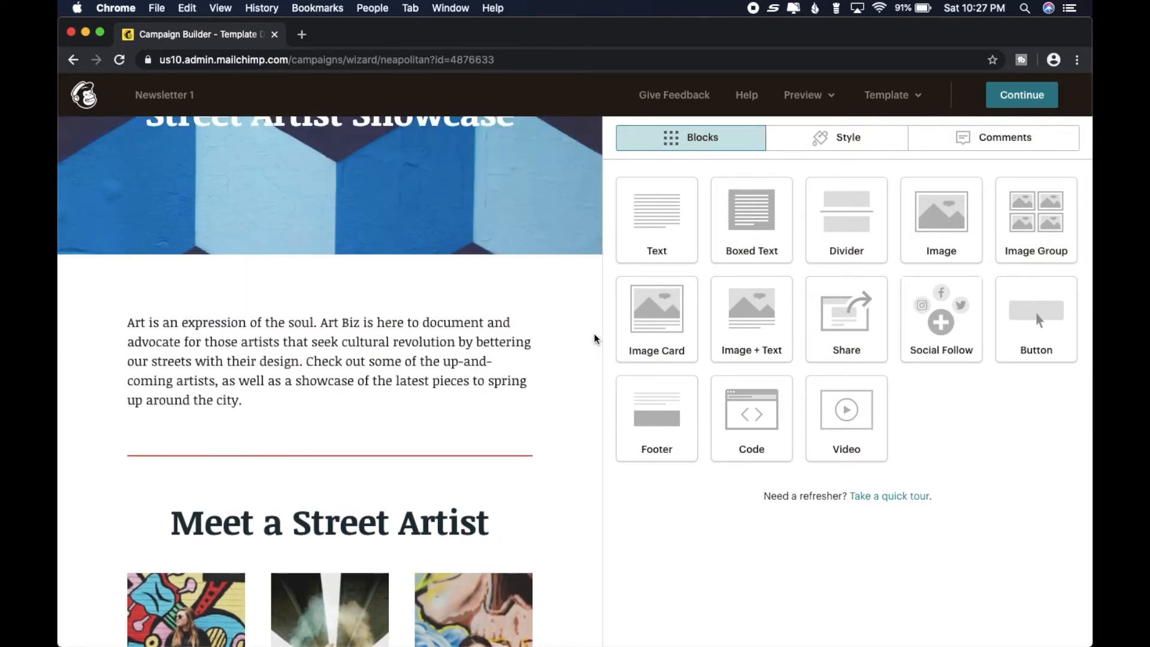
{"action": "scroll", "coordinate": [595, 339], "scroll_direction": "up", "scroll_amount": 5}
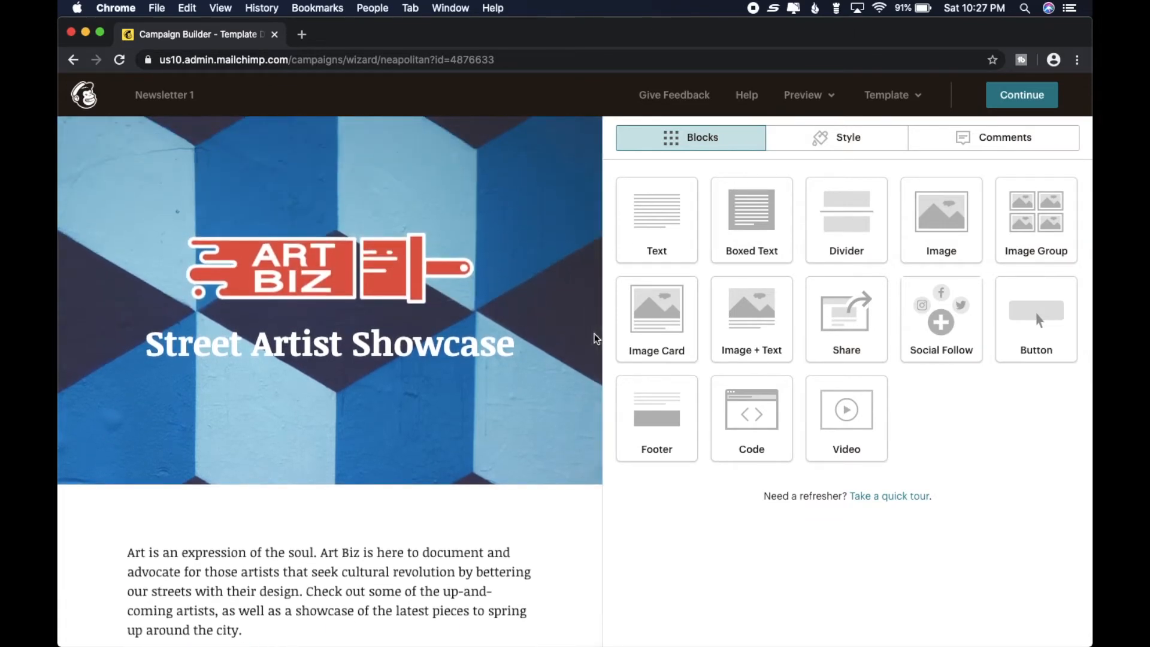
{"action": "scroll", "coordinate": [597, 339], "scroll_direction": "down", "scroll_amount": 1}
{"action": "scroll", "coordinate": [597, 339], "scroll_direction": "up", "scroll_amount": 1}
- Delete the Street Artist Showcase title block and the Art Biz logo block from the email header
{"action": "mouse_move", "coordinate": [372, 263]}
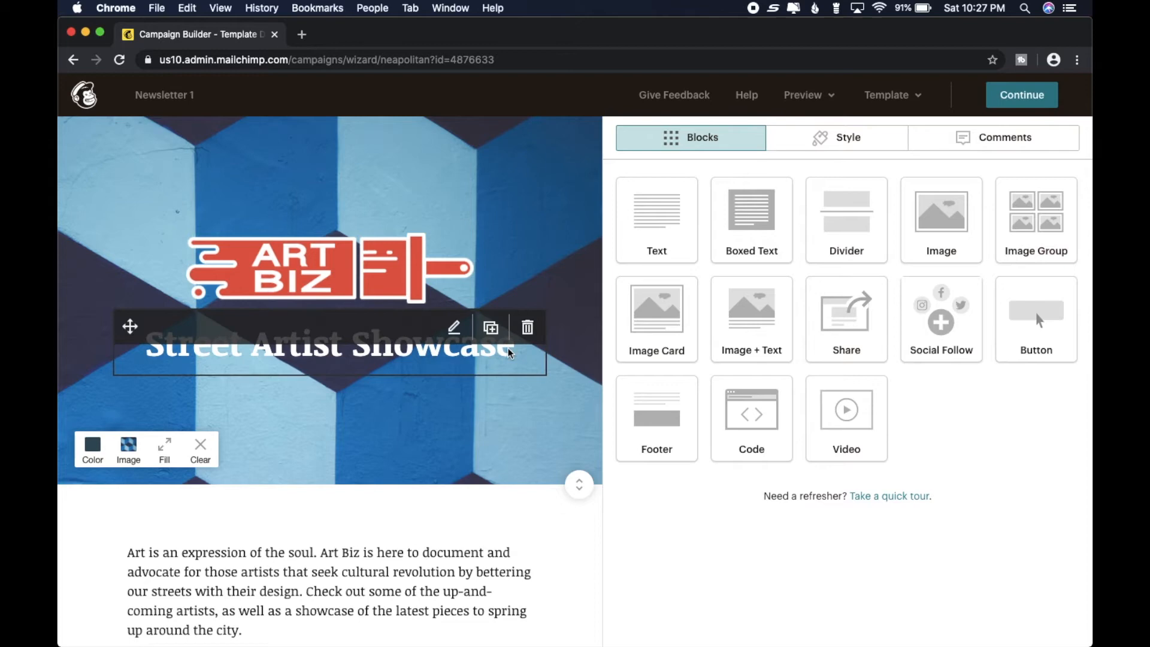
{"action": "left_click", "coordinate": [535, 337]}
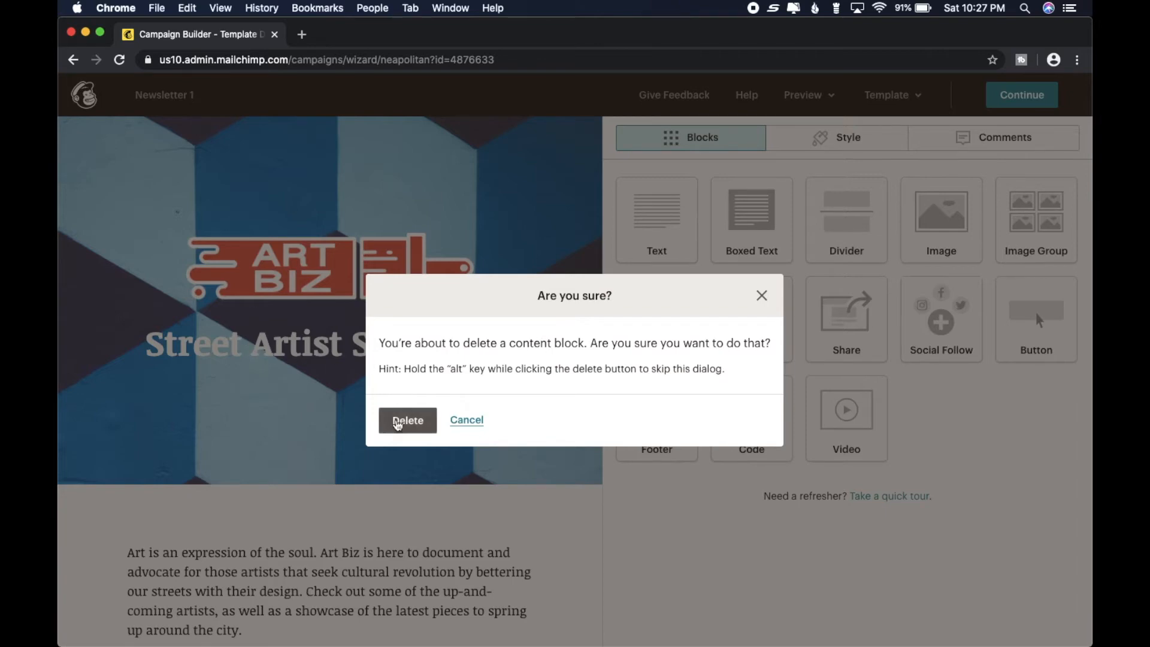
{"action": "left_click", "coordinate": [398, 423]}
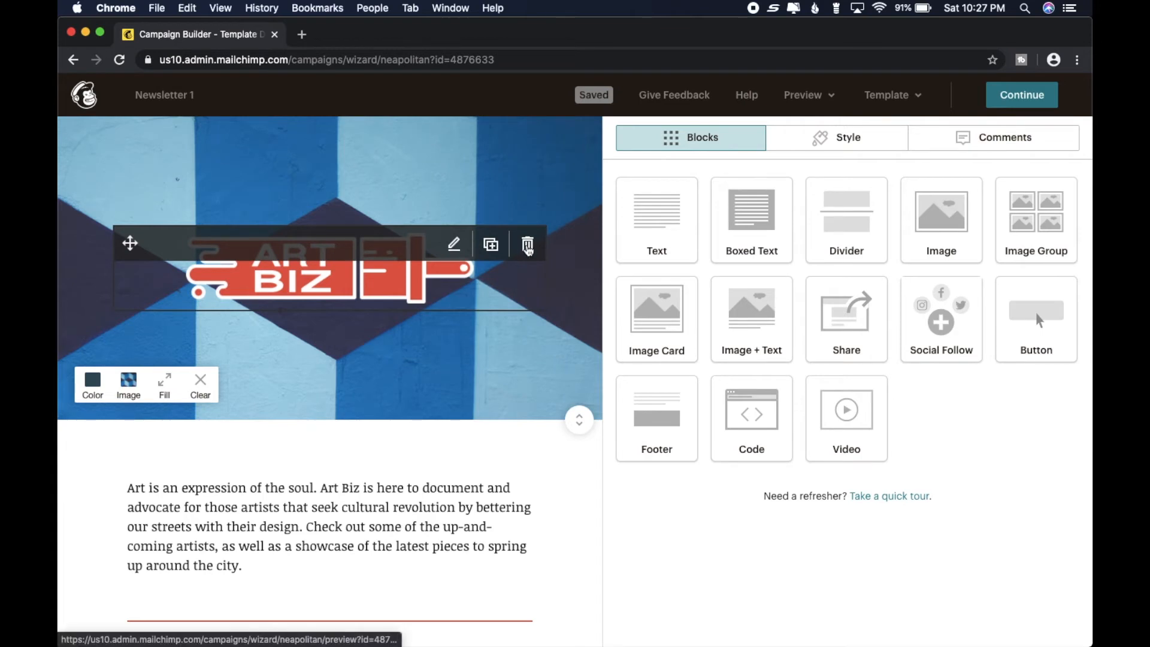
{"action": "left_click", "coordinate": [528, 247]}
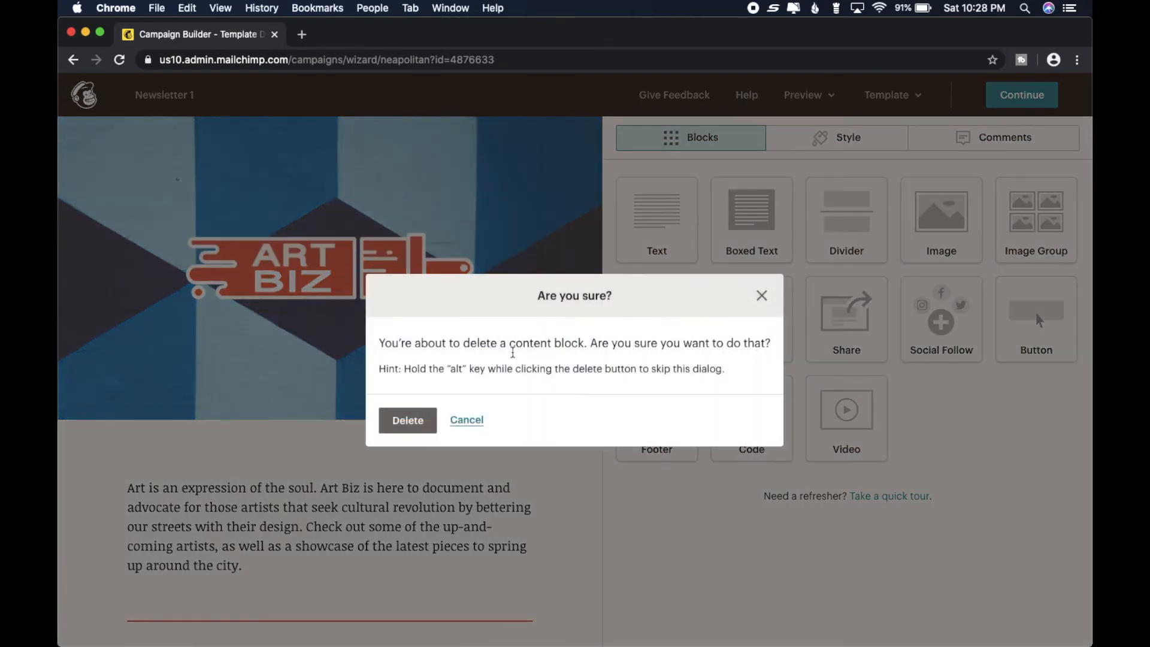
{"action": "left_click", "coordinate": [409, 420]}
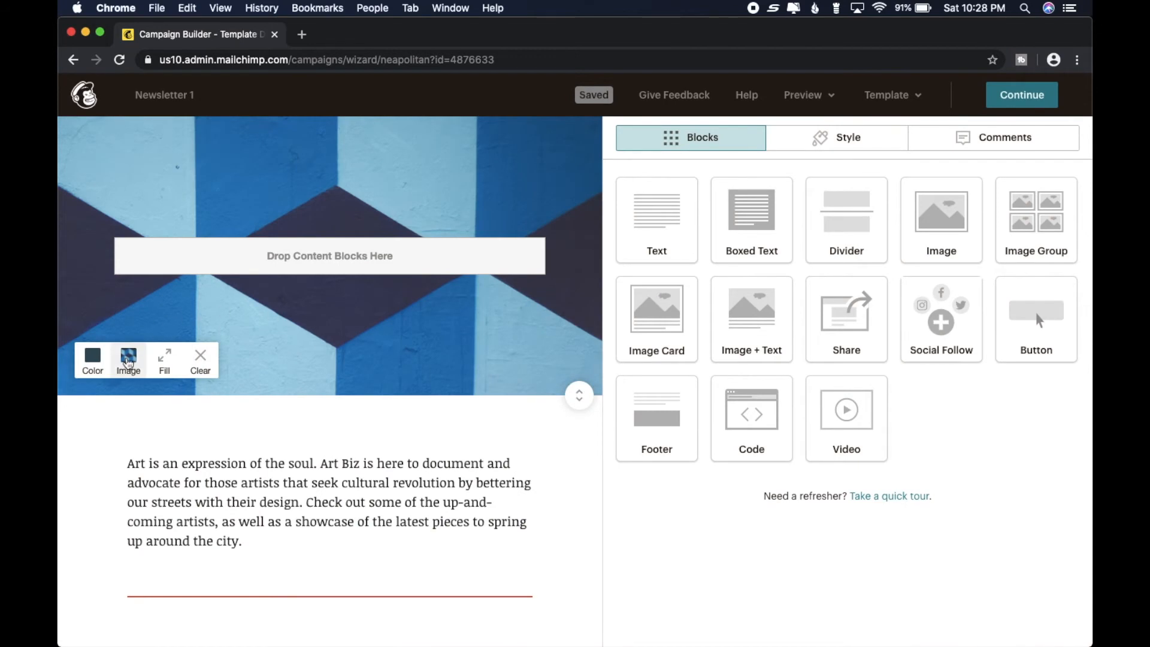
- Replace the header's background image with the uploaded photo of legs against blurred city lights
{"action": "left_click", "coordinate": [128, 361]}
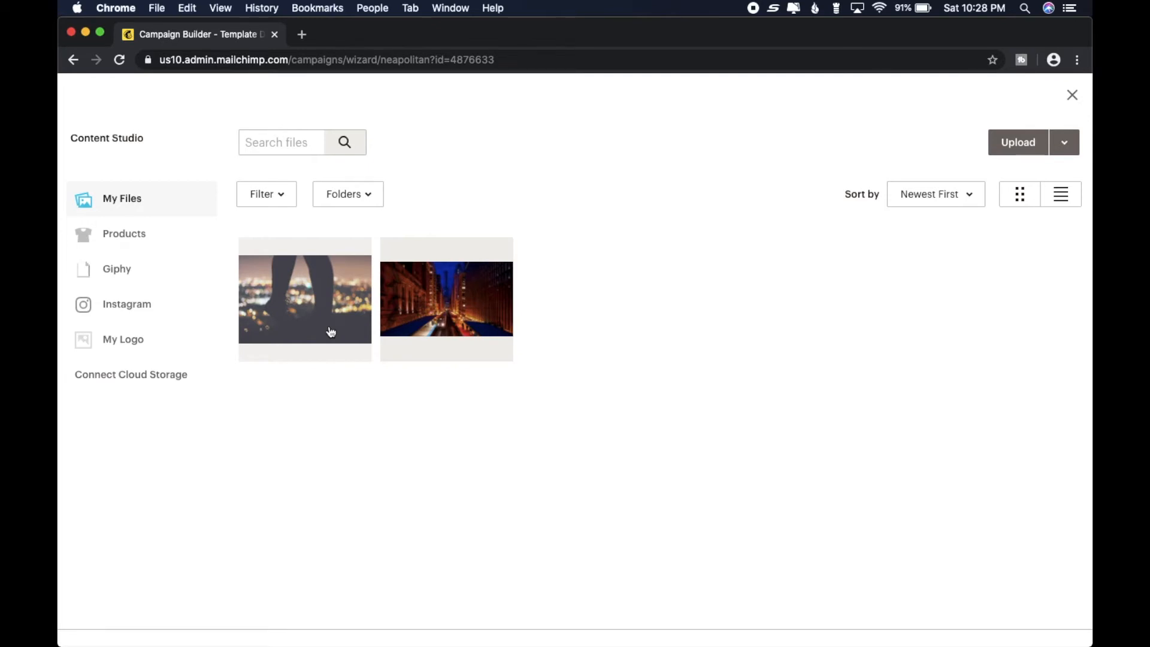
{"action": "left_click", "coordinate": [304, 283]}
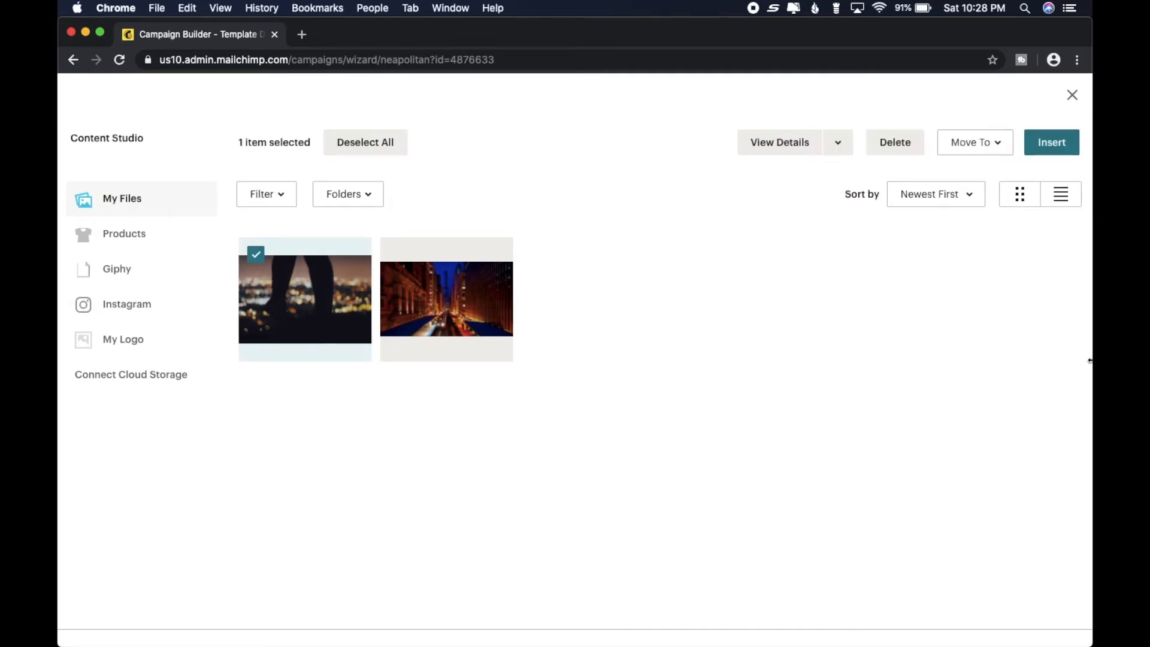
{"action": "left_click", "coordinate": [1054, 151]}
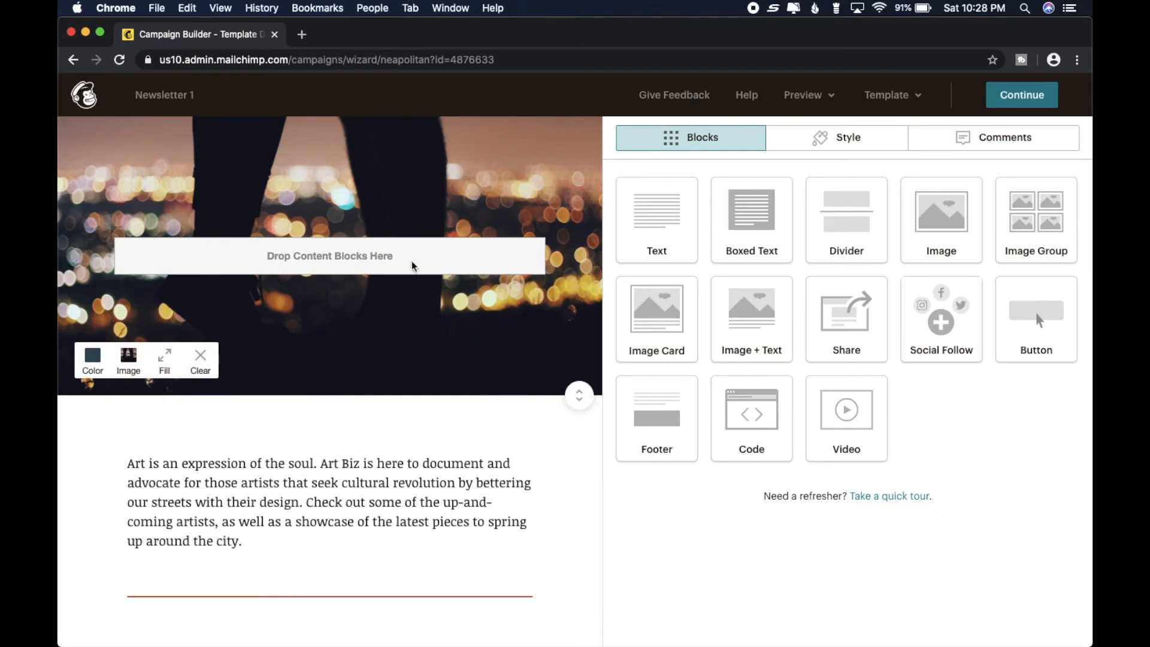
- Replace the introductory paragraph below the header with "WELCOME TO MY AMAZING NEWSLETTER!"
{"action": "scroll", "coordinate": [519, 423], "scroll_direction": "down", "scroll_amount": 2}
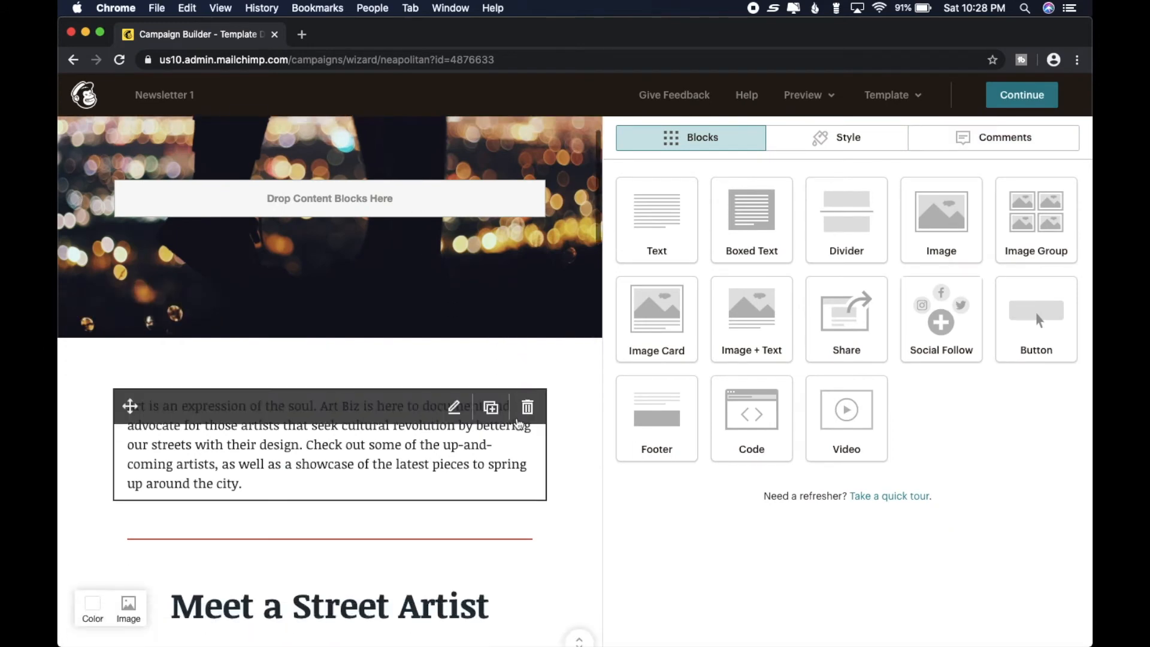
{"action": "scroll", "coordinate": [519, 423], "scroll_direction": "up", "scroll_amount": 2}
{"action": "scroll", "coordinate": [480, 476], "scroll_direction": "down", "scroll_amount": 8}
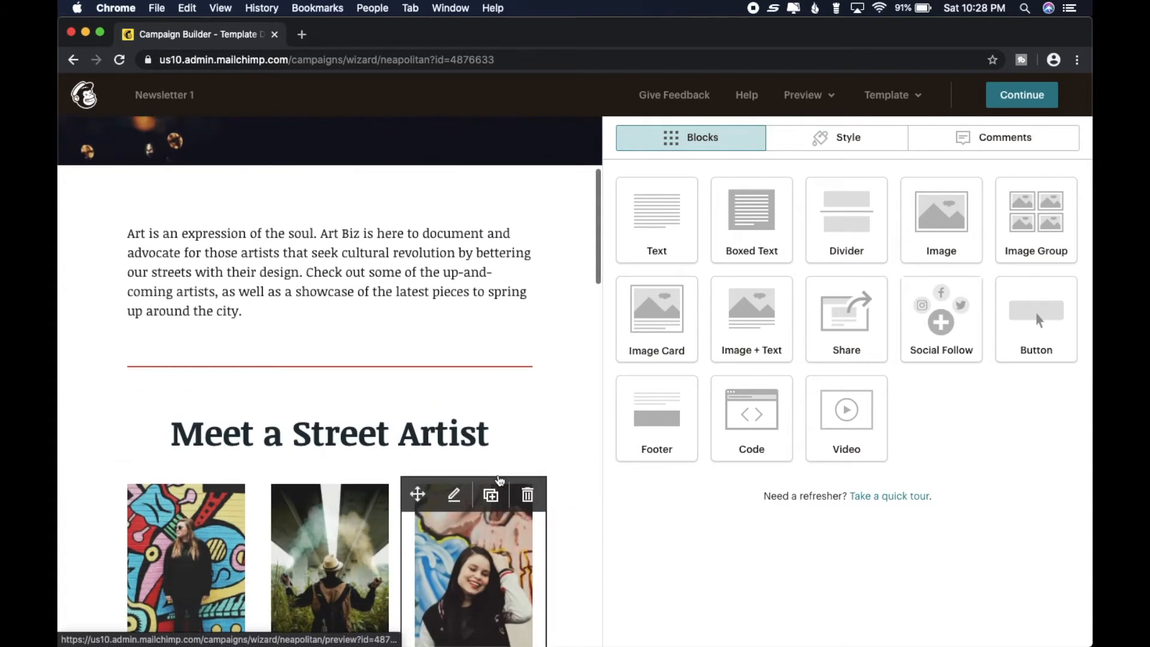
{"action": "scroll", "coordinate": [499, 477], "scroll_direction": "up", "scroll_amount": 4}
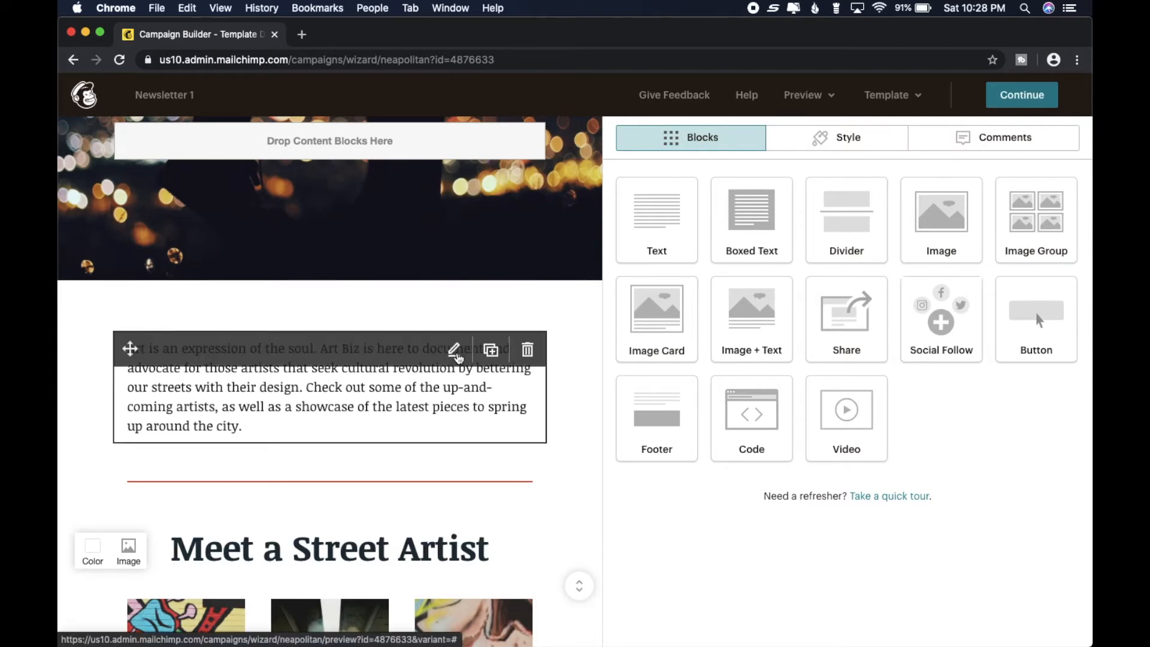
{"action": "left_click", "coordinate": [455, 353]}
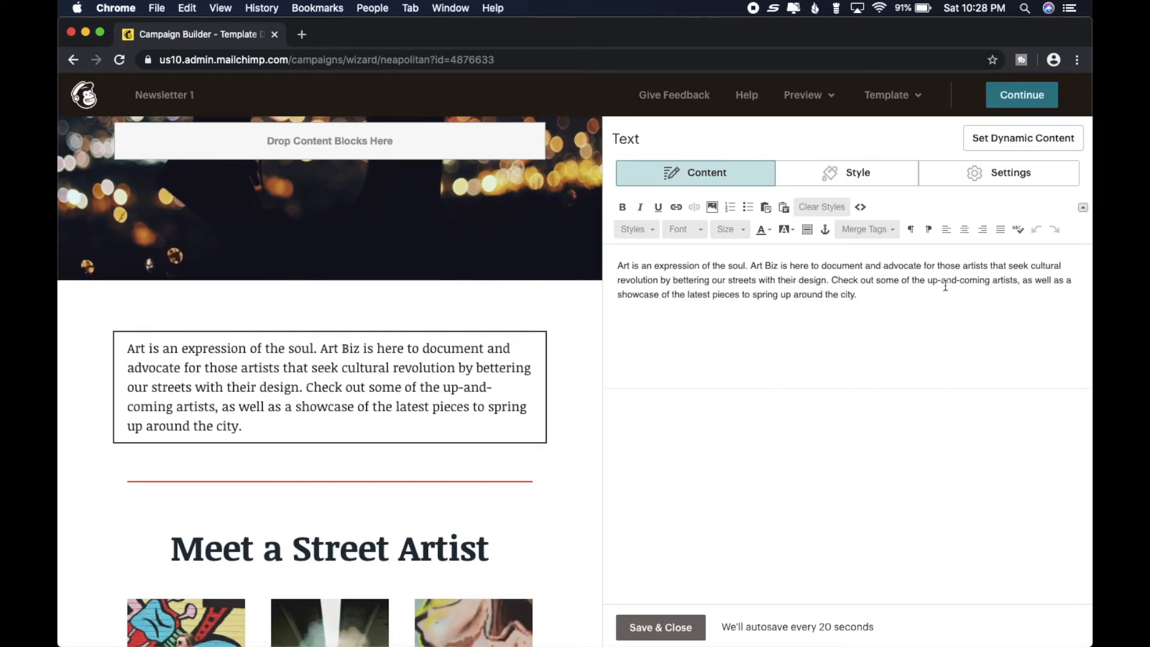
{"action": "left_click_drag", "start_coordinate": [908, 300], "coordinate": [704, 269]}
{"action": "key", "text": "BackSpace"}
{"action": "key", "text": "BackSpace"}
{"action": "key", "text": "BackSpace"}
{"action": "key", "text": "BackSpace"}
{"action": "key", "text": "BackSpace"}
{"action": "key", "text": "BackSpace"}
{"action": "key", "text": "BackSpace"}
{"action": "key", "text": "BackSpace"}
{"action": "key", "text": "BackSpace"}
{"action": "key", "text": "BackSpace"}
{"action": "key", "text": "BackSpace"}
{"action": "key", "text": "BackSpace"}
{"action": "key", "text": "BackSpace"}
{"action": "key", "text": "BackSpace"}
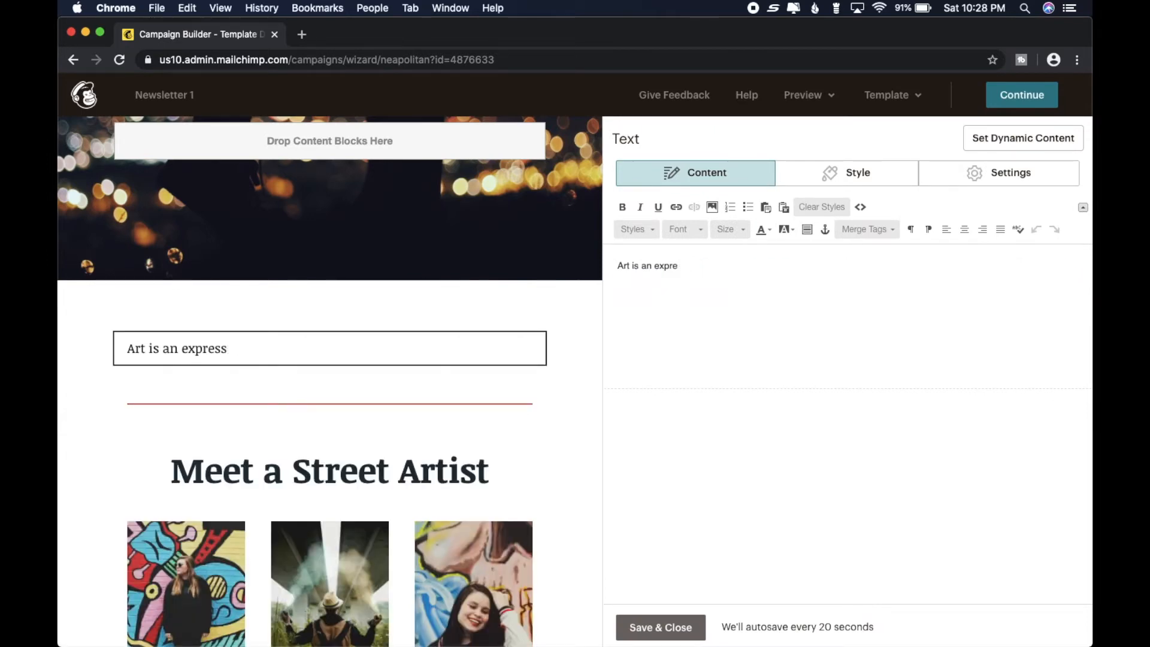
{"action": "key", "text": "BackSpace"}
{"action": "key", "text": "BackSpace"}
{"action": "key", "text": "BackSpace"}
{"action": "key", "text": "BackSpace"}
{"action": "key", "text": "BackSpace"}
{"action": "key", "text": "BackSpace"}
{"action": "key", "text": "BackSpace"}
{"action": "type", "text": "WELCOME TO MY AMAZING NEWSLETTER!"}
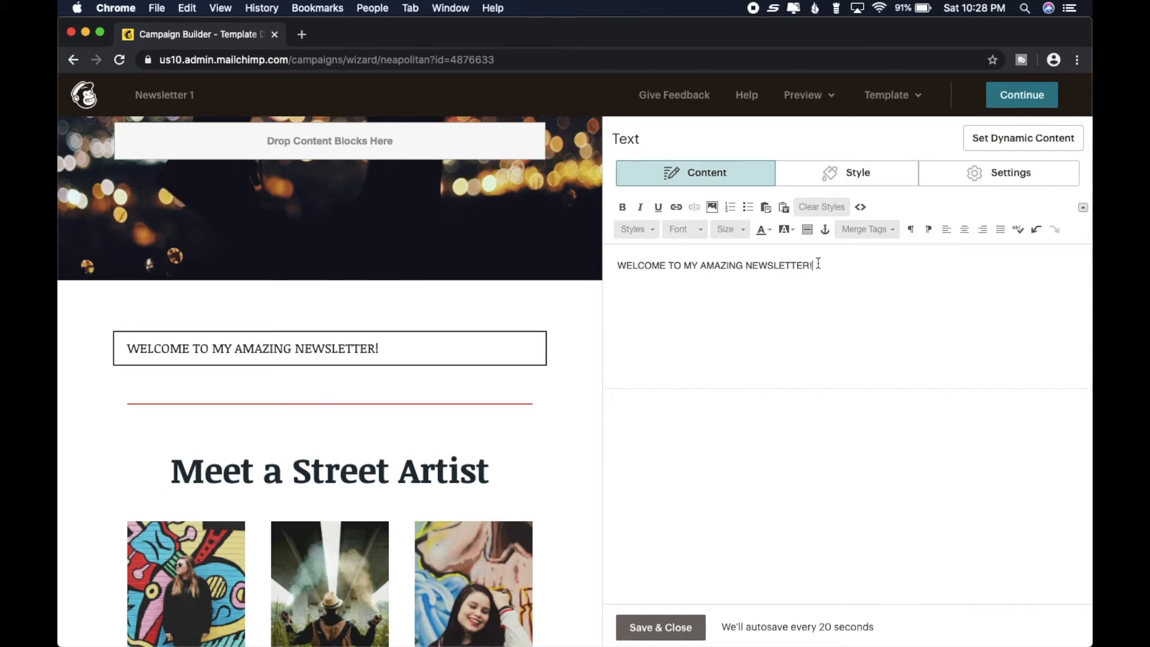
- Center the welcome text and set its font size to 48
{"action": "left_click_drag", "start_coordinate": [819, 265], "coordinate": [614, 266]}
{"action": "left_click", "coordinate": [966, 233]}
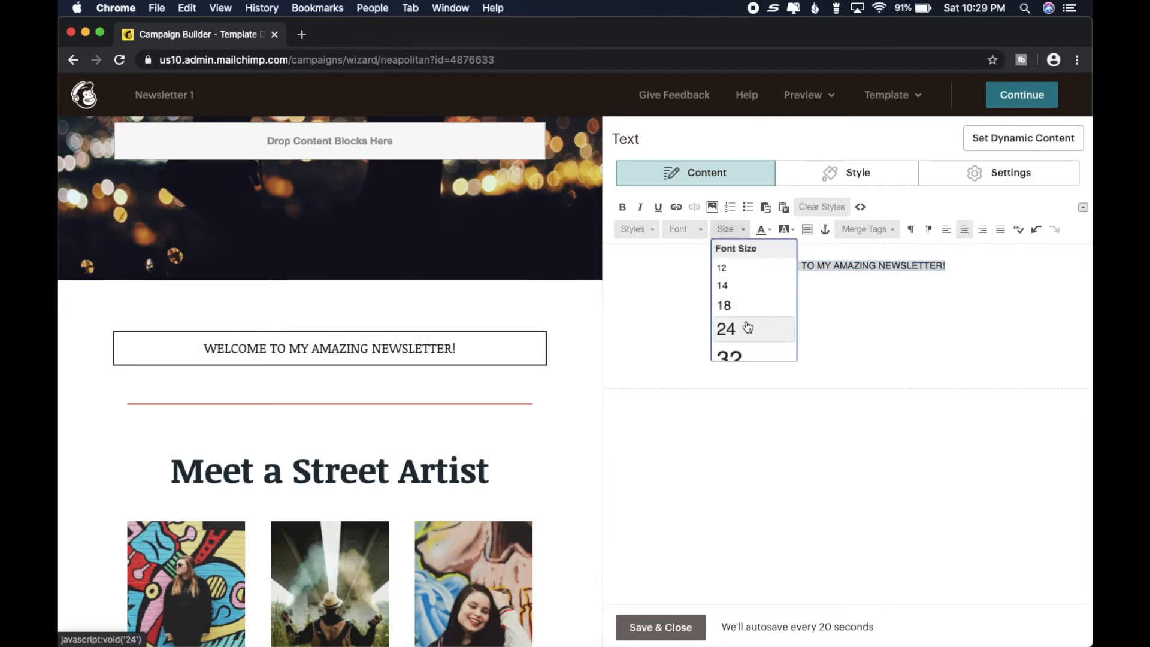
{"action": "key", "text": "Down"}
{"action": "key", "text": "Down"}
{"action": "key", "text": "Down"}
{"action": "key", "text": "Down"}
{"action": "key", "text": "Down"}
{"action": "key", "text": "Down"}
{"action": "key", "text": "Down"}
{"action": "key", "text": "Down"}
{"action": "key", "text": "Down"}
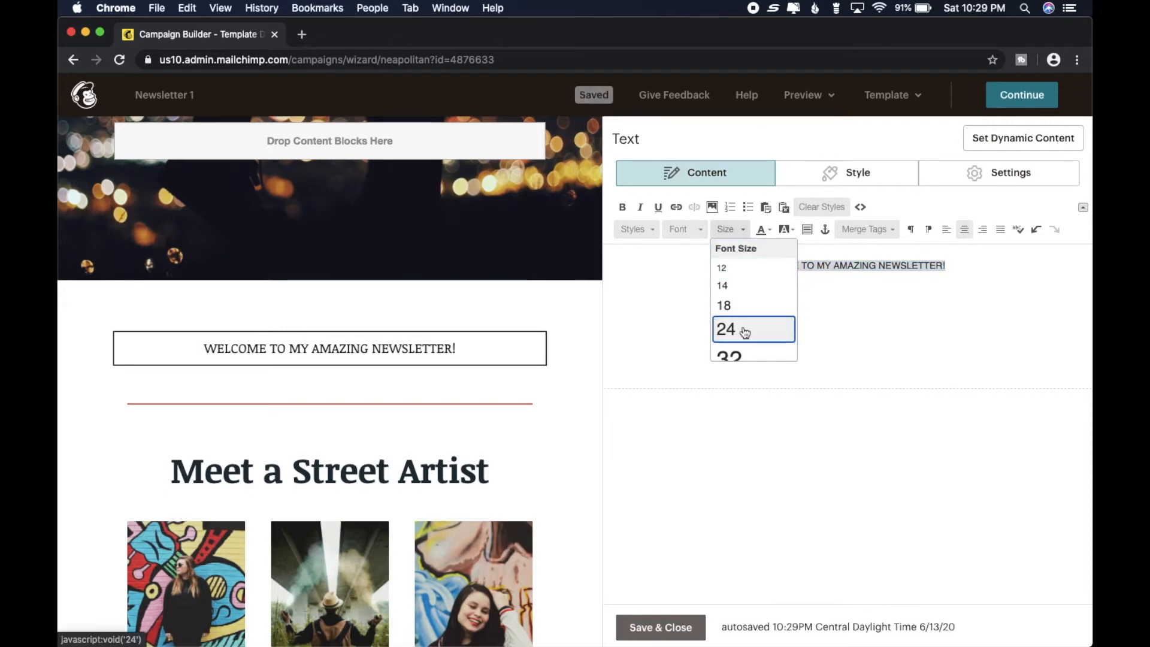
{"action": "key", "text": "Up"}
{"action": "key", "text": "Up"}
{"action": "key", "text": "Up"}
{"action": "key", "text": "Up"}
{"action": "key", "text": "Down"}
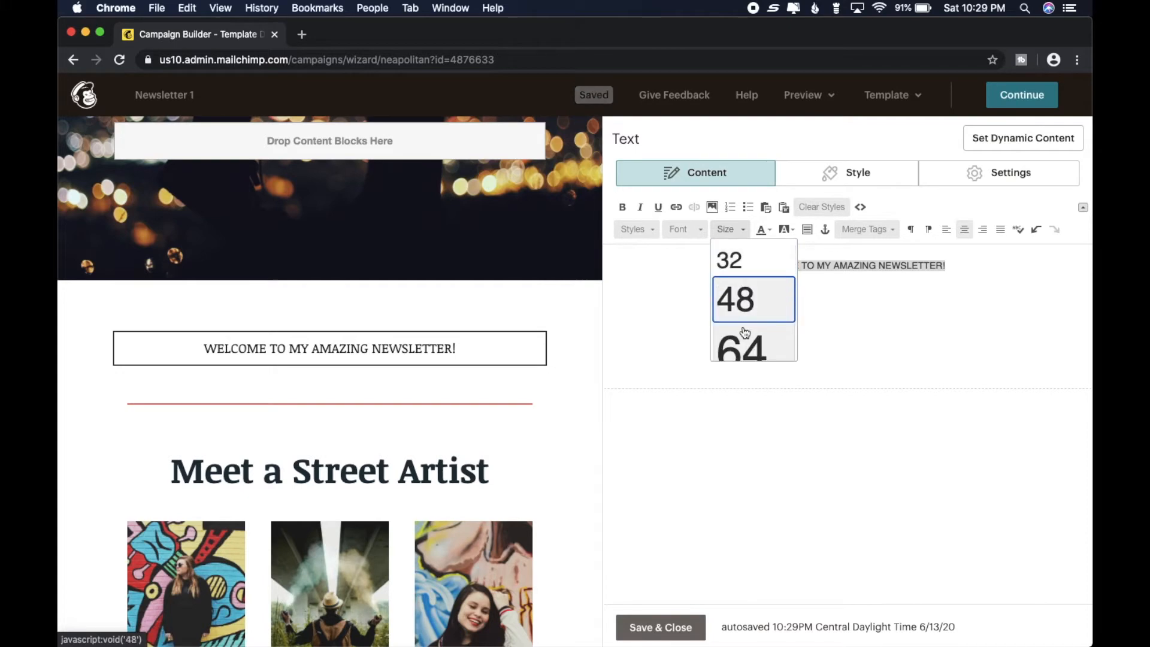
{"action": "left_click", "coordinate": [747, 302]}
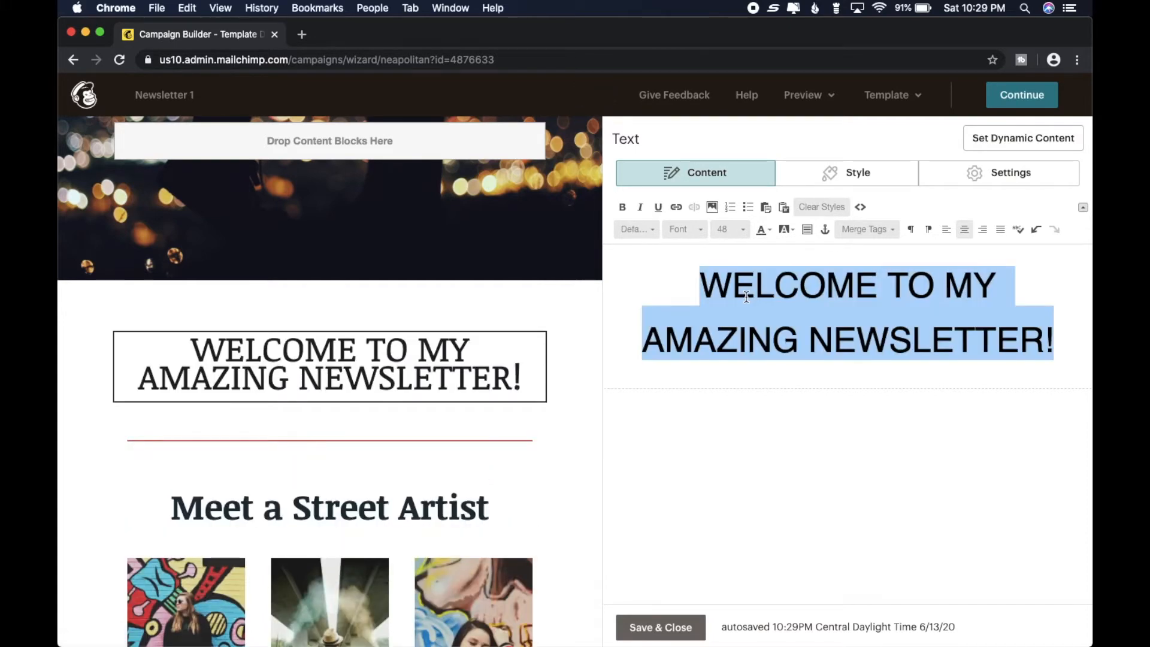
- Change the welcome text's font to Comic Sans MS and save the text block
{"action": "left_click", "coordinate": [638, 278]}
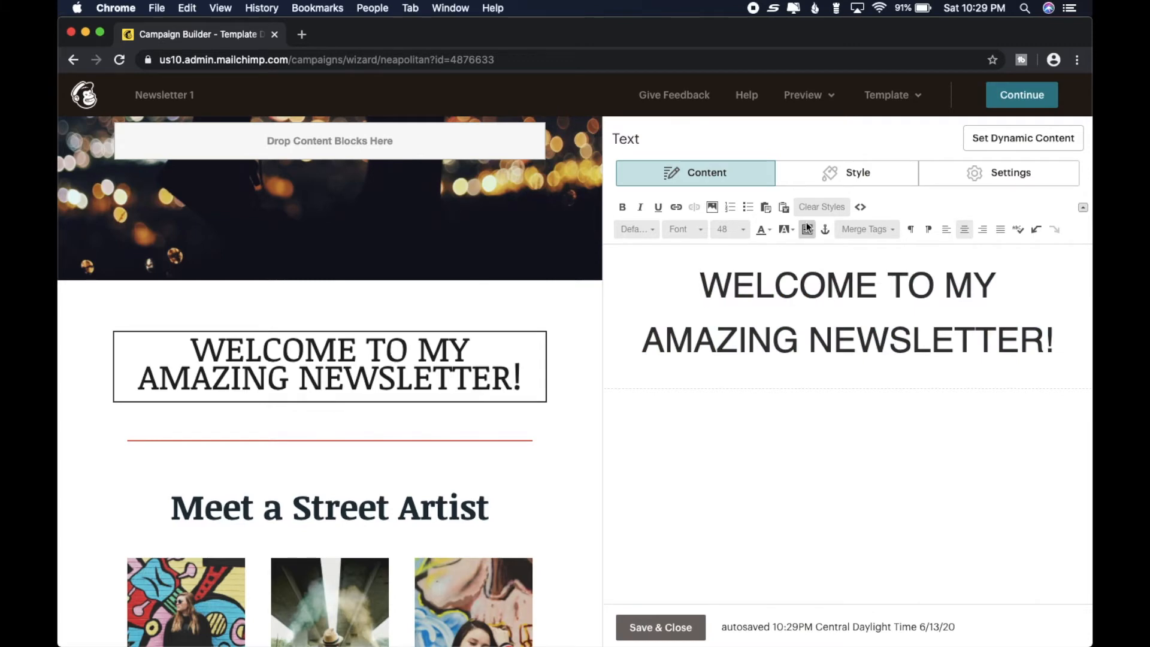
{"action": "left_click", "coordinate": [698, 230]}
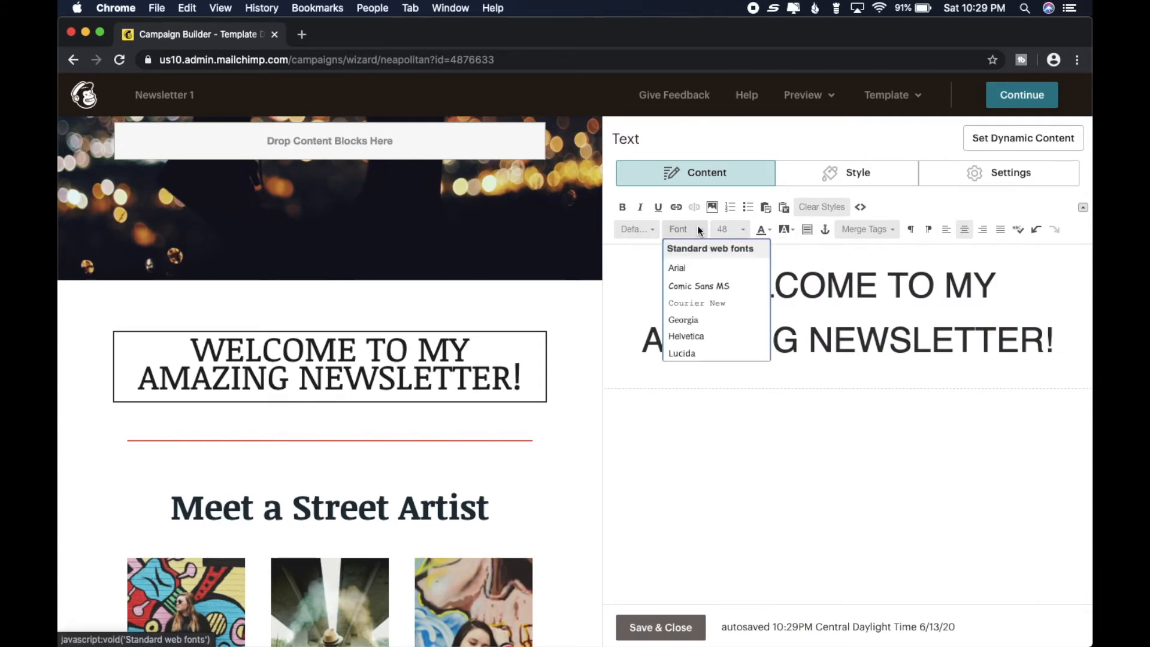
{"action": "left_click", "coordinate": [697, 285]}
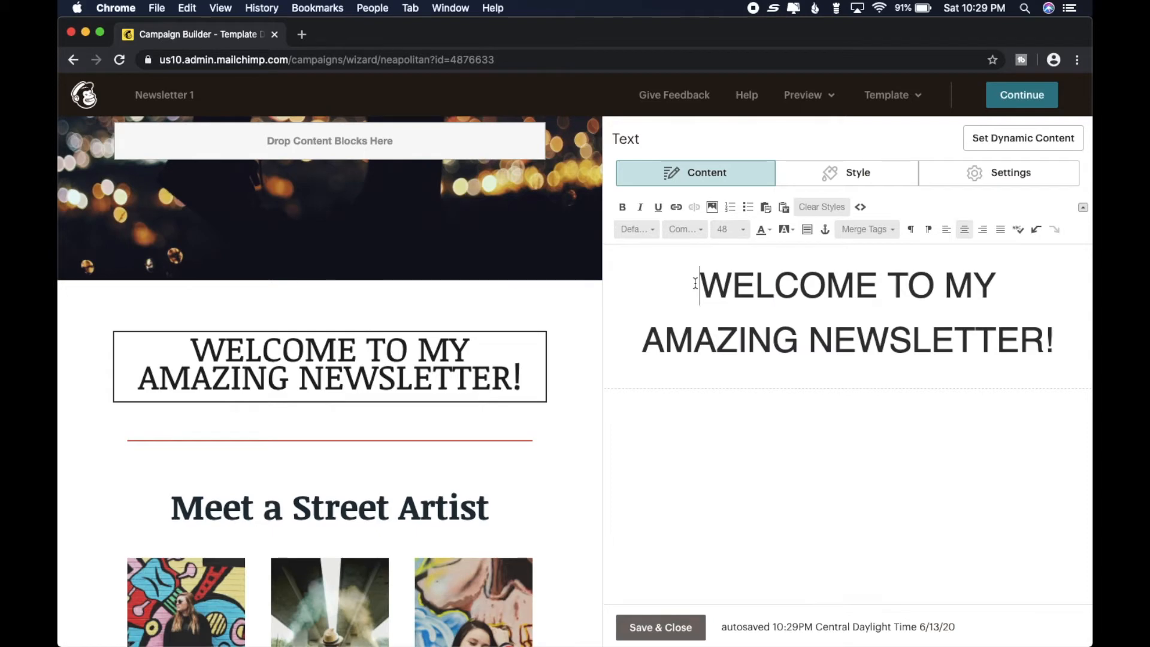
{"action": "left_click_drag", "start_coordinate": [698, 284], "coordinate": [1053, 343]}
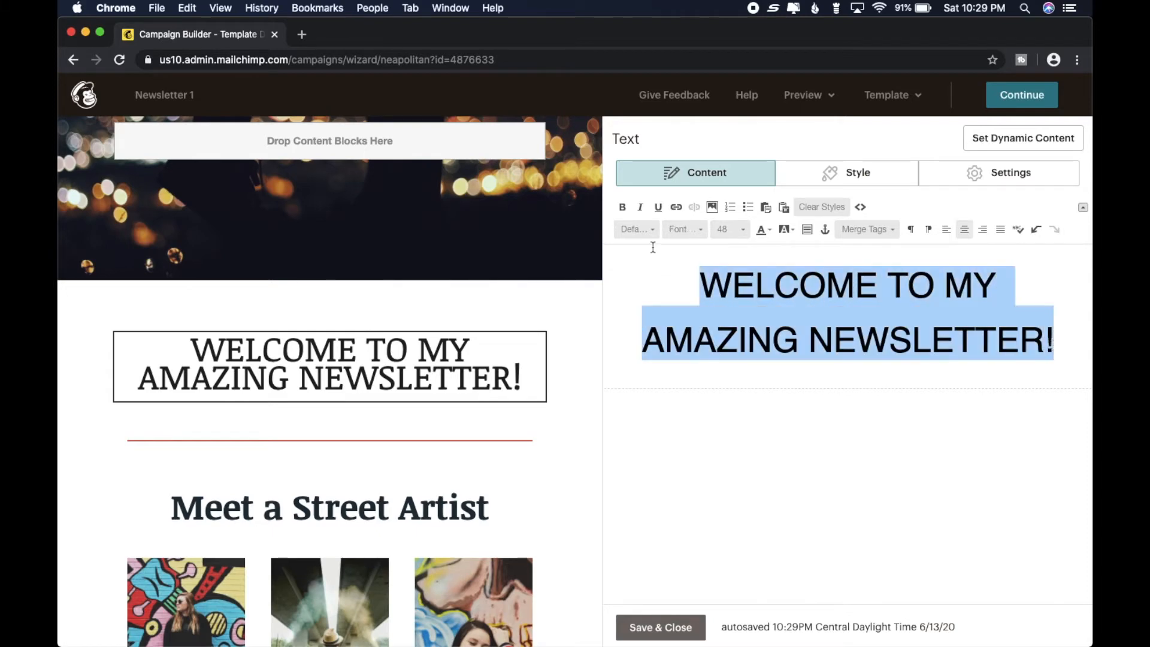
{"action": "left_click", "coordinate": [700, 232]}
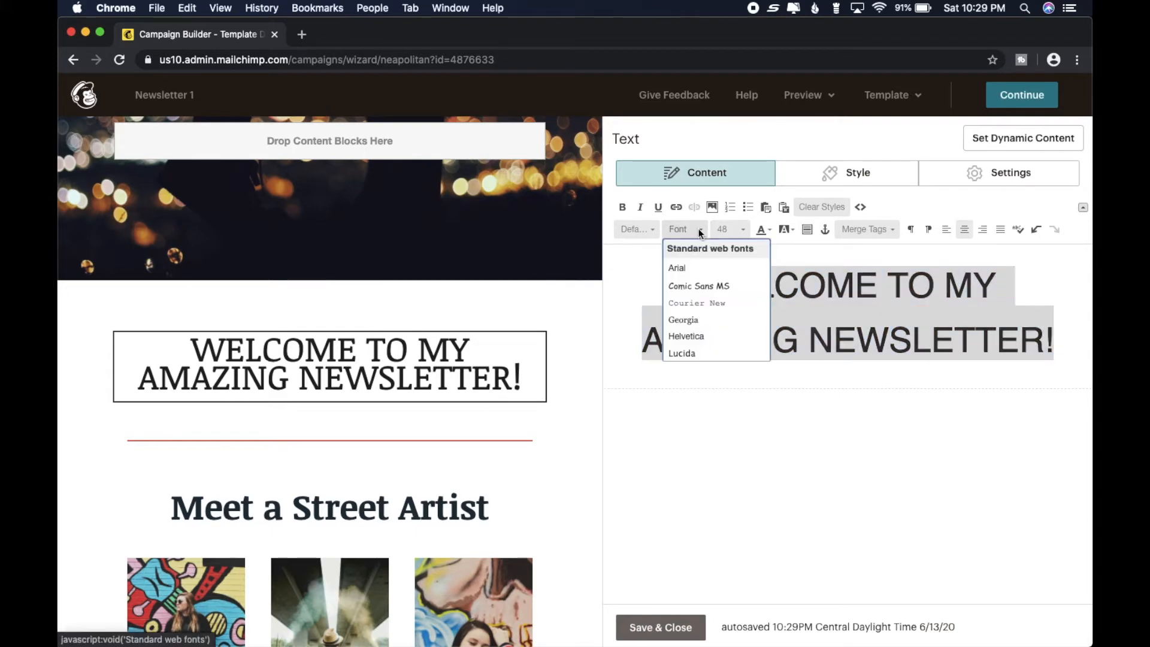
{"action": "left_click", "coordinate": [695, 287]}
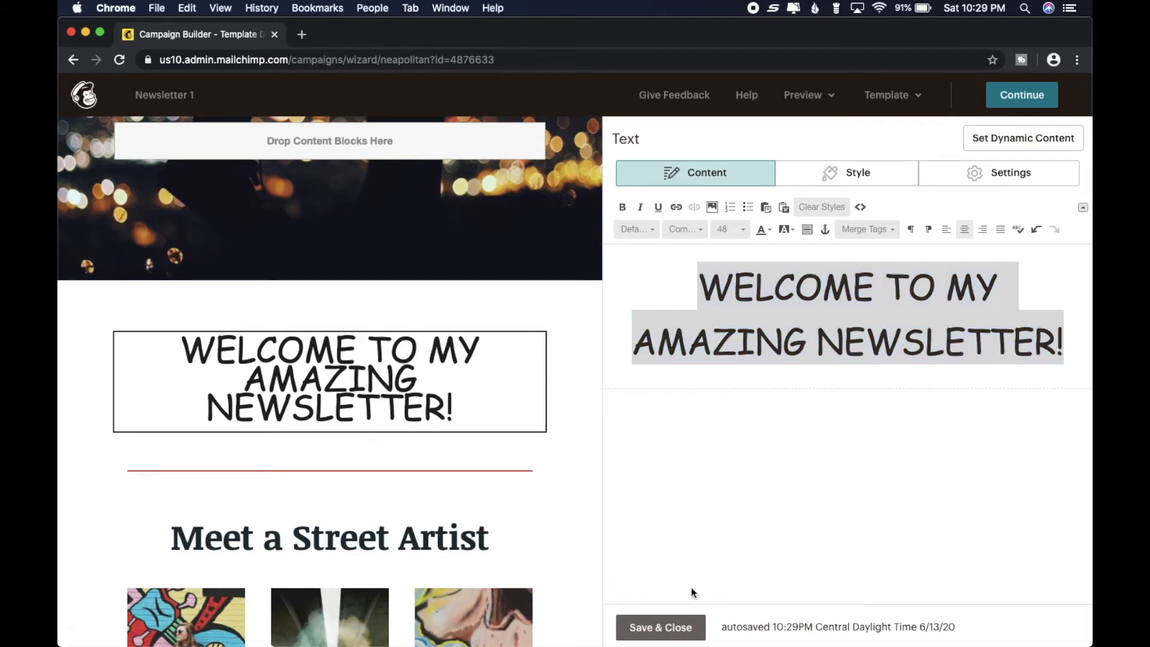
{"action": "left_click", "coordinate": [662, 627]}
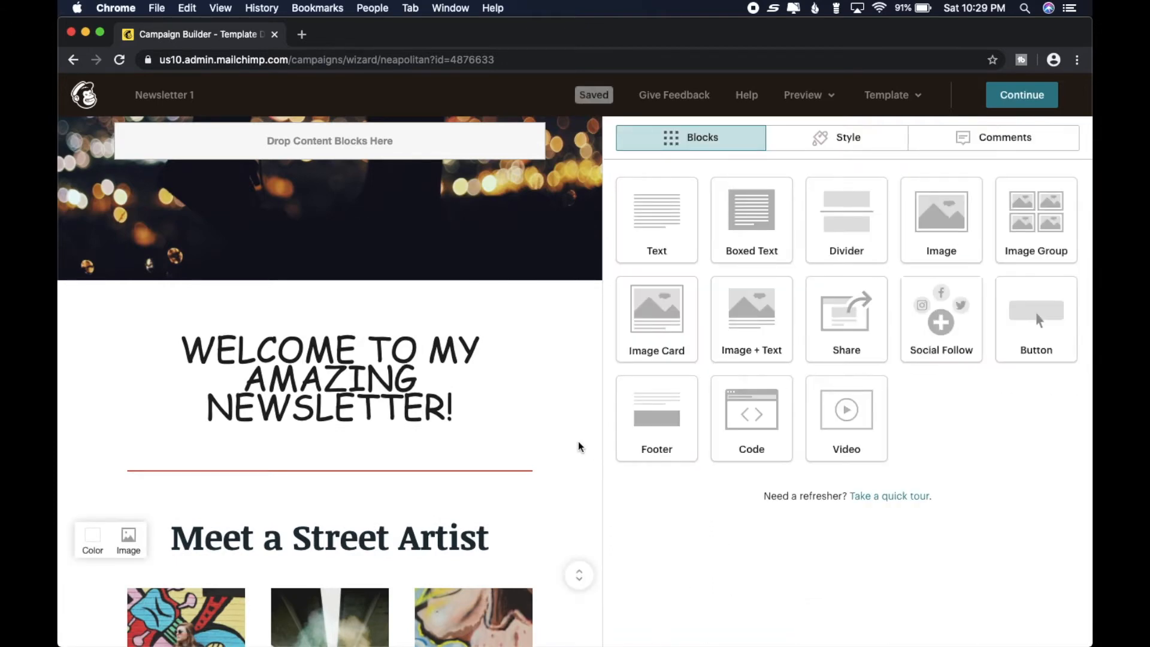
- Replace the "Meet a Street Artist" heading below the red divider with "NEWSLETTER 1"
{"action": "scroll", "coordinate": [579, 446], "scroll_direction": "up", "scroll_amount": 3}
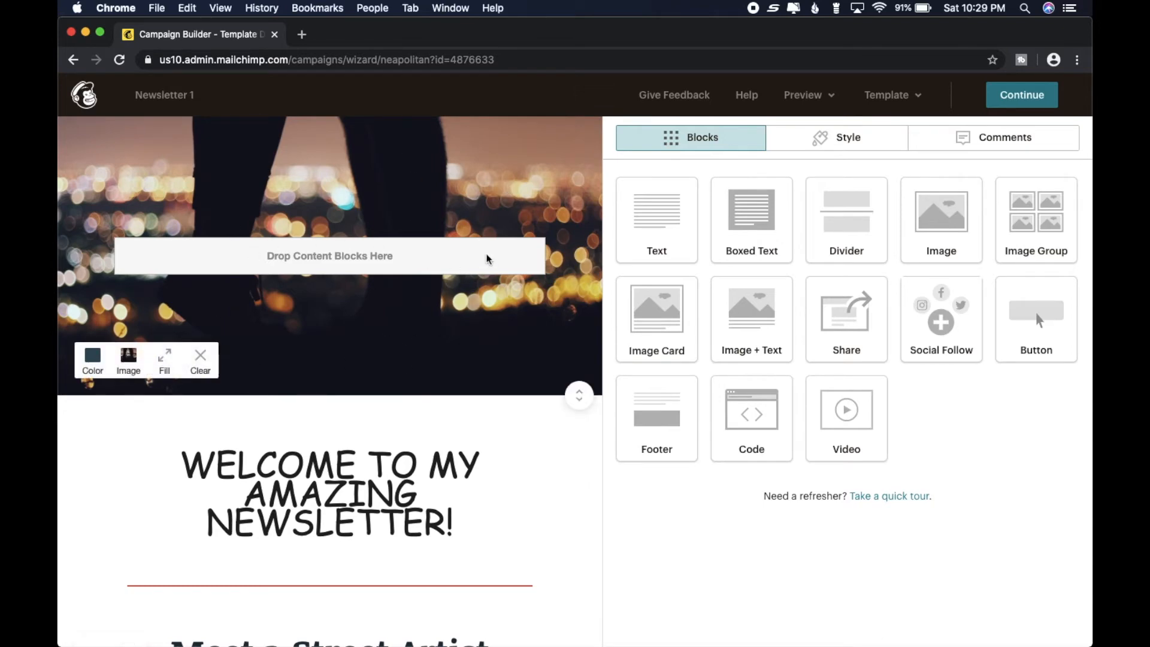
{"action": "scroll", "coordinate": [487, 259], "scroll_direction": "down", "scroll_amount": 4}
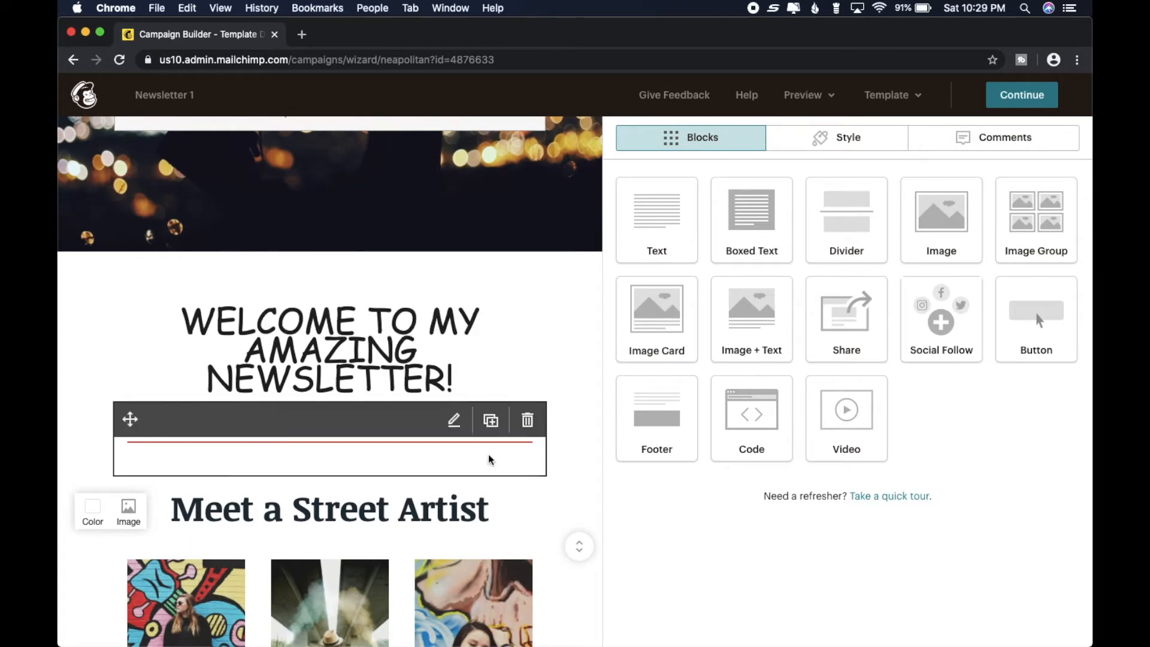
{"action": "scroll", "coordinate": [544, 496], "scroll_direction": "down", "scroll_amount": 4}
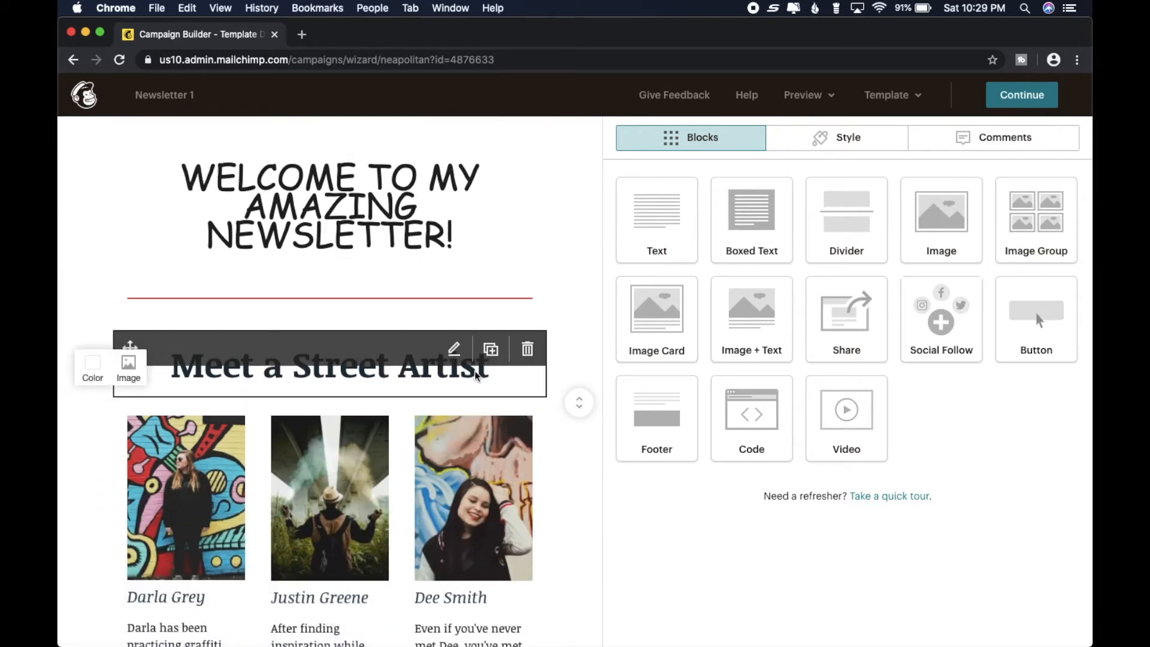
{"action": "left_click", "coordinate": [455, 350]}
{"action": "left_click_drag", "start_coordinate": [738, 266], "coordinate": [652, 261]}
{"action": "key", "text": "BackSpace"}
{"action": "key", "text": "BackSpace"}
{"action": "key", "text": "BackSpace"}
{"action": "key", "text": "BackSpace"}
{"action": "key", "text": "BackSpace"}
{"action": "key", "text": "BackSpace"}
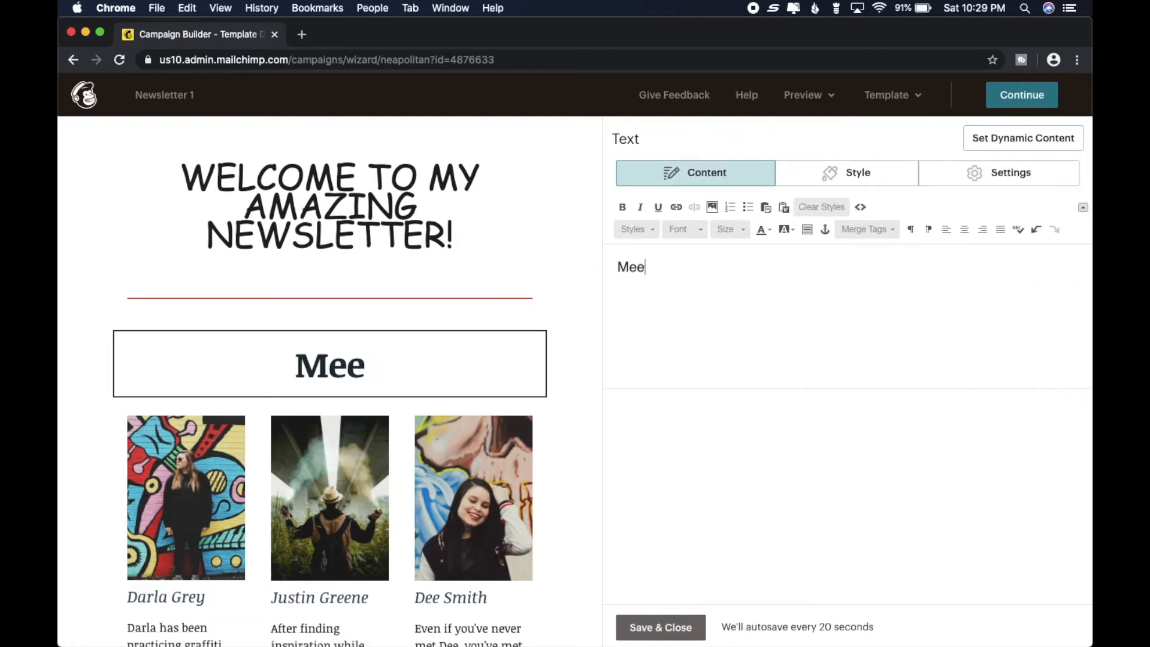
{"action": "type", "text": "NEWSLETTER 1"}
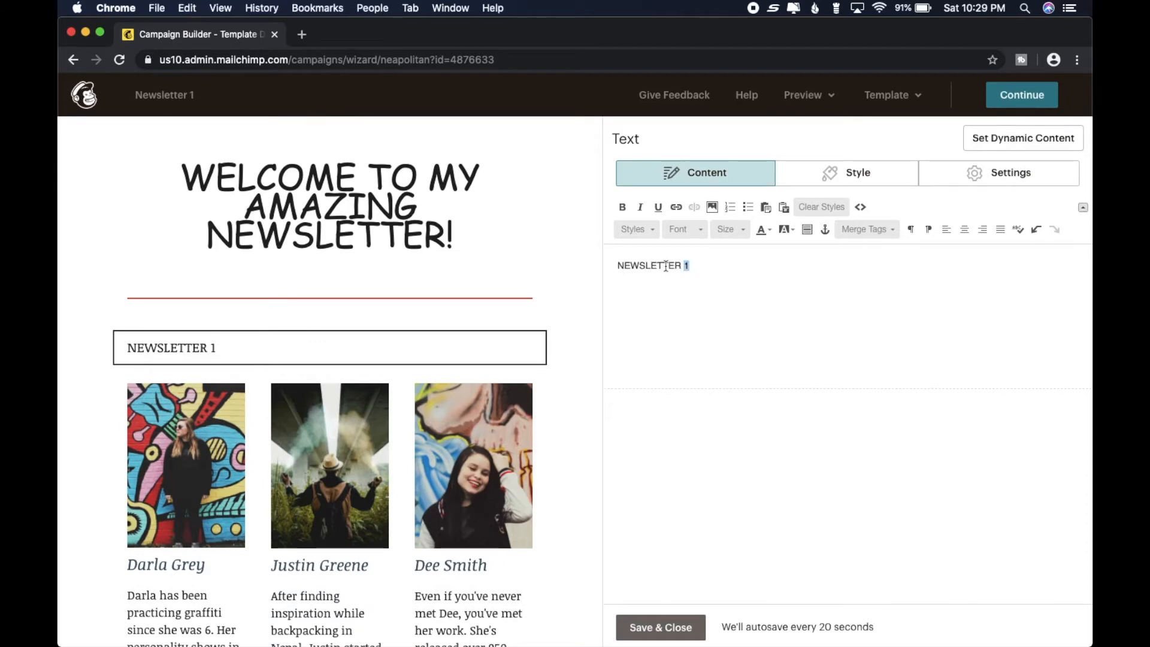
- Center the NEWSLETTER 1 heading and make it bold
{"action": "left_click_drag", "start_coordinate": [666, 266], "coordinate": [607, 266]}
{"action": "left_click", "coordinate": [966, 230]}
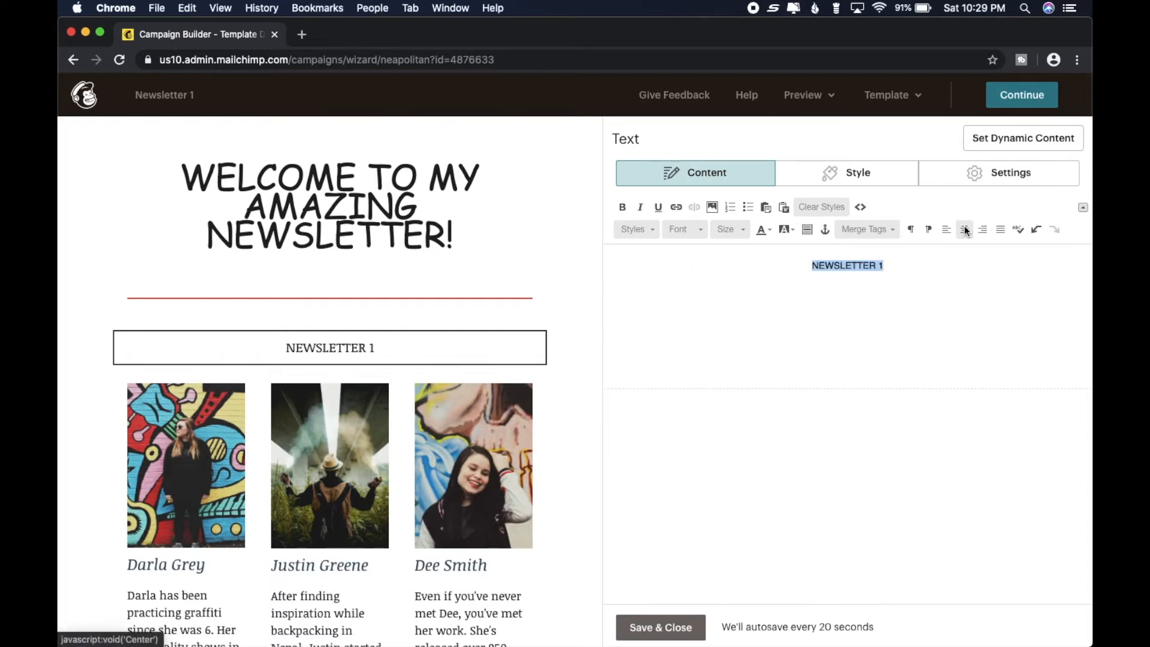
{"action": "left_click", "coordinate": [623, 207]}
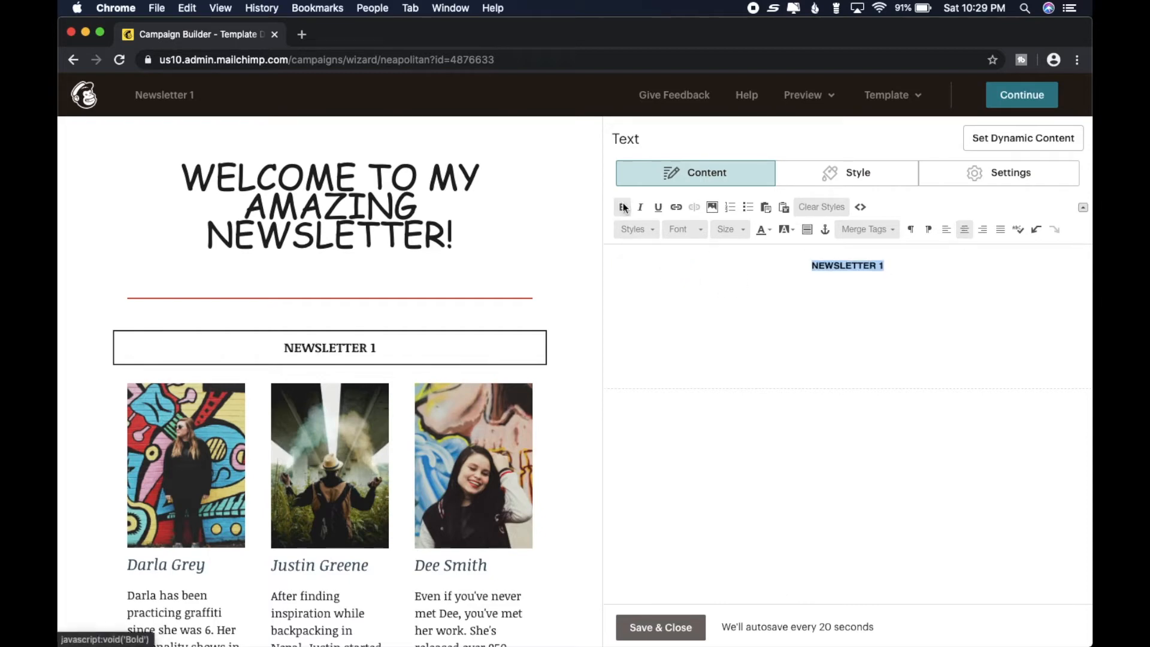
- Try font sizes 24, 25, 26 and 40 on the NEWSLETTER 1 heading
{"action": "left_click", "coordinate": [704, 231]}
{"action": "left_click", "coordinate": [704, 232]}
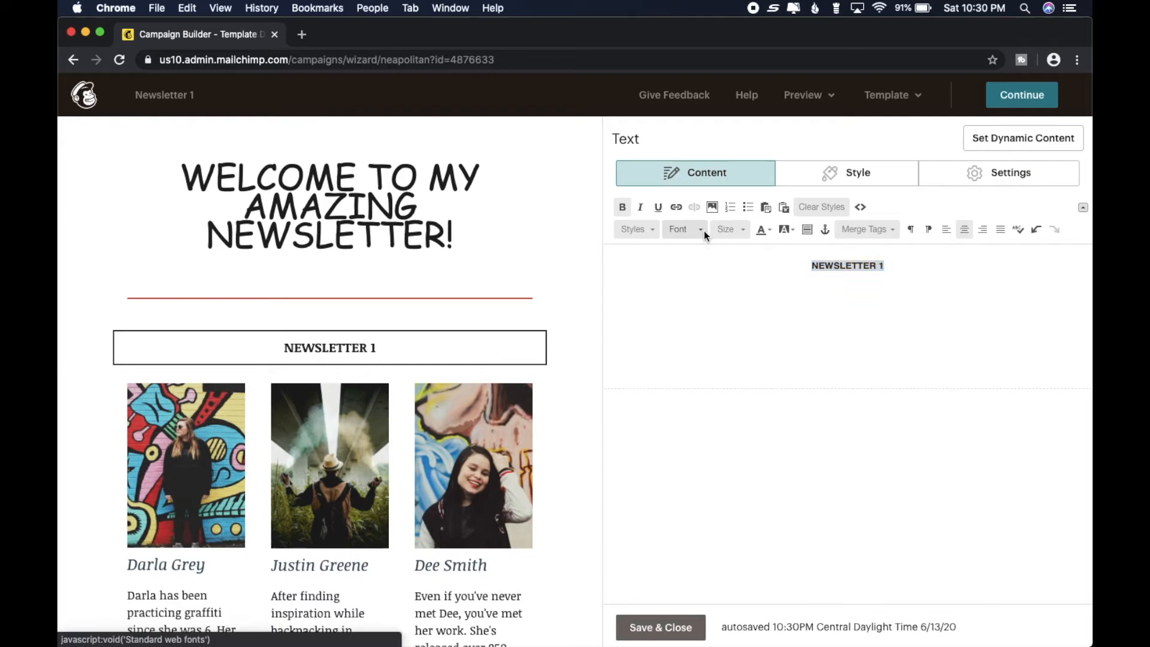
{"action": "left_click", "coordinate": [743, 233]}
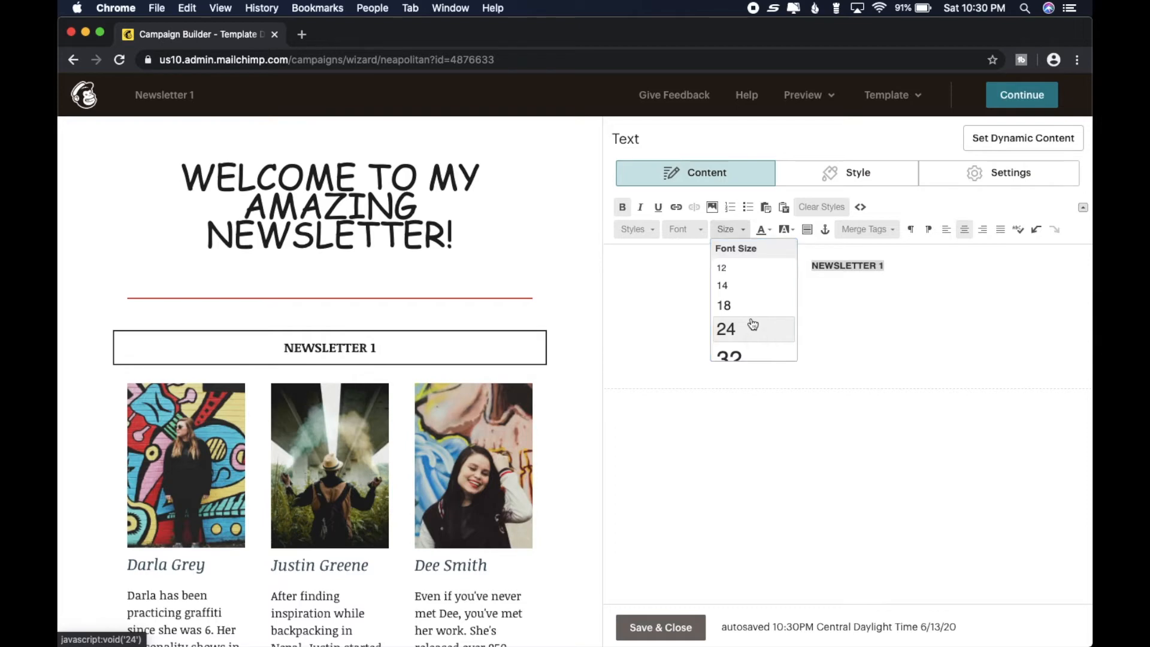
{"action": "left_click", "coordinate": [753, 324]}
{"action": "left_click", "coordinate": [746, 232]}
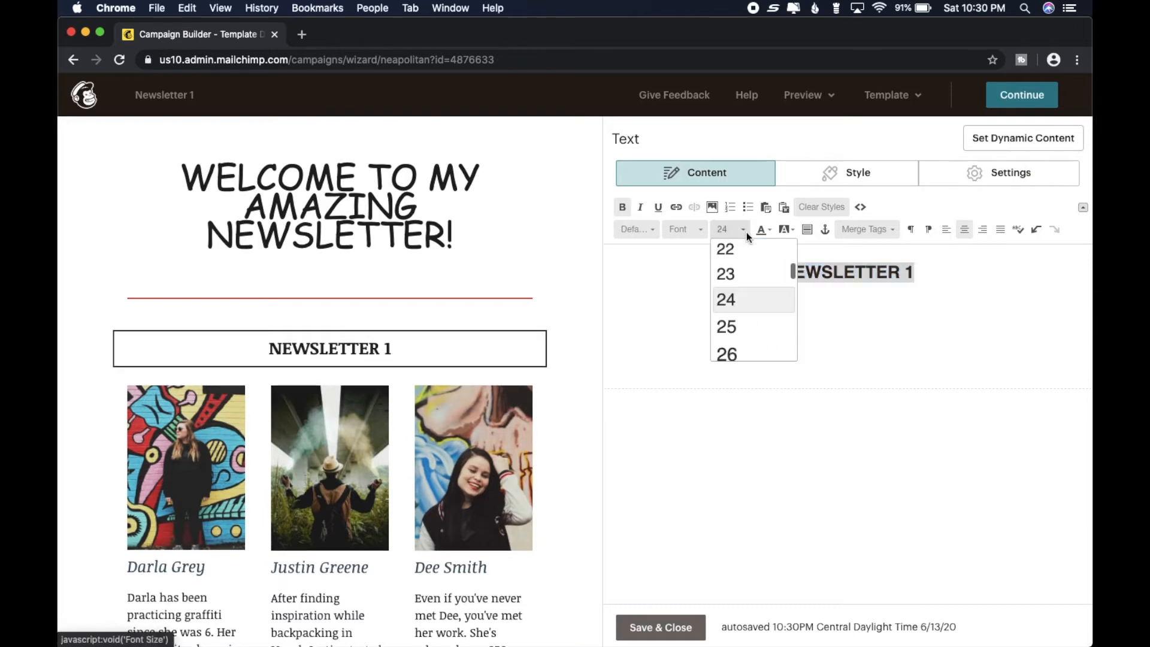
{"action": "left_click", "coordinate": [740, 331]}
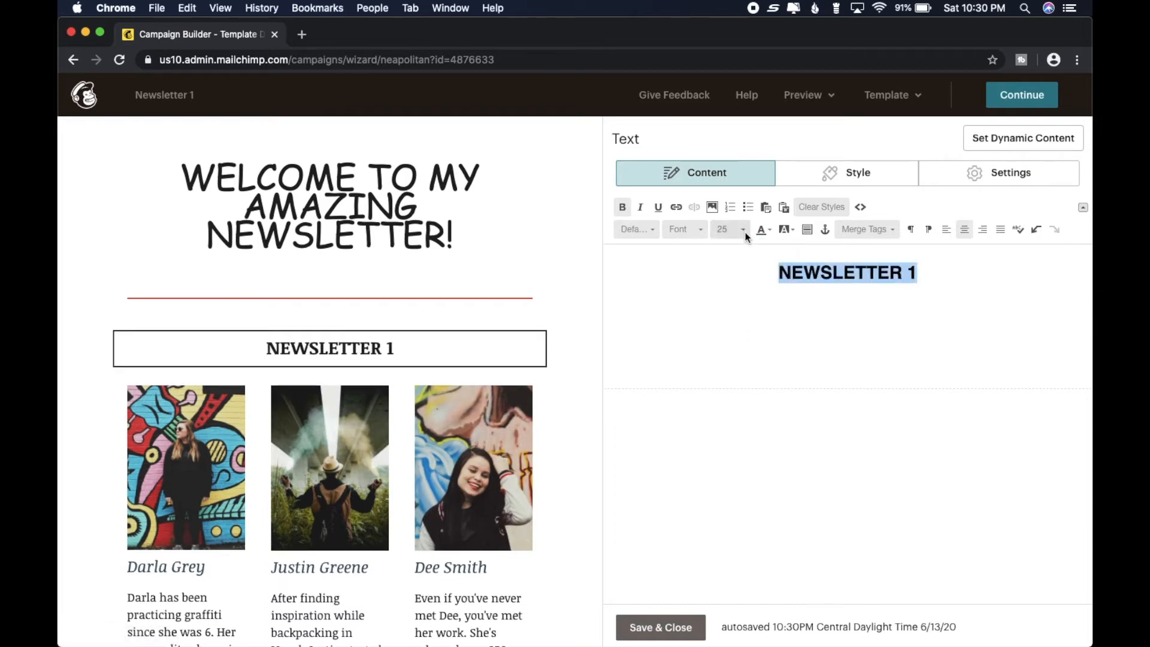
{"action": "left_click", "coordinate": [747, 236]}
{"action": "left_click", "coordinate": [739, 329]}
{"action": "left_click", "coordinate": [743, 234]}
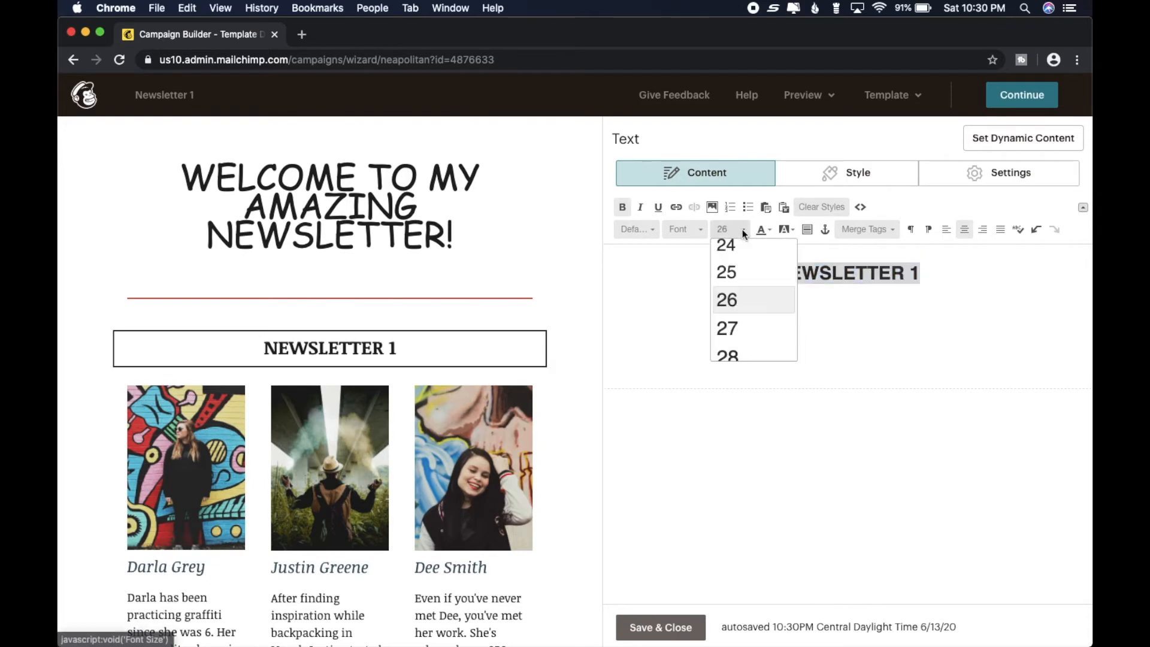
{"action": "scroll", "coordinate": [742, 336], "scroll_direction": "down", "scroll_amount": 6}
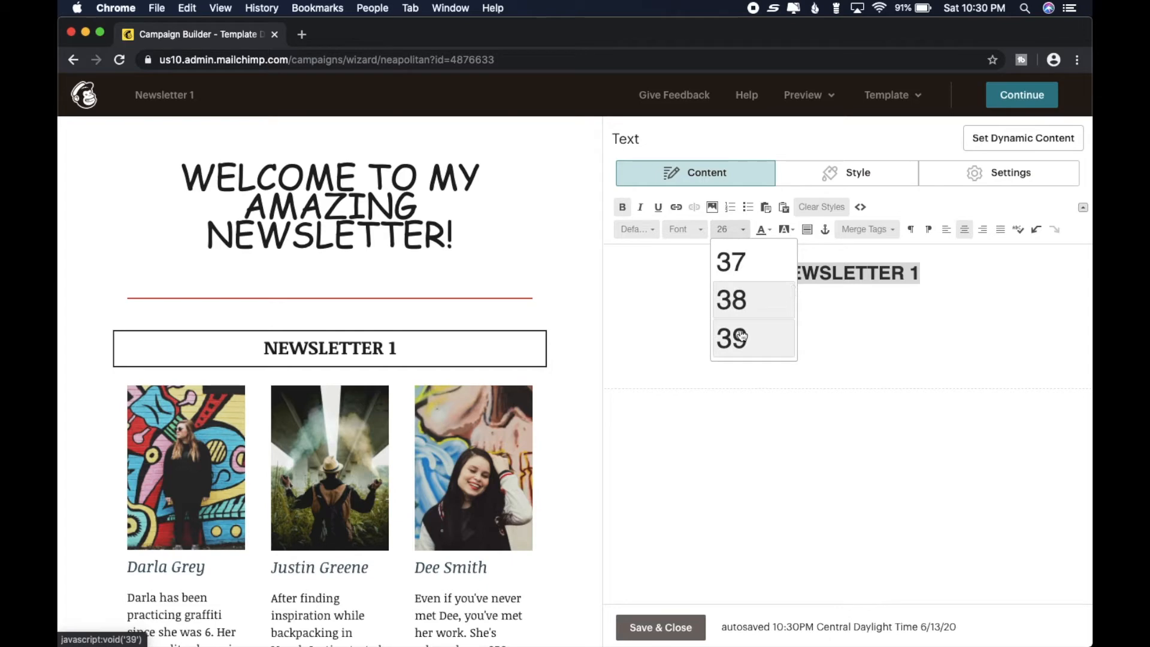
{"action": "scroll", "coordinate": [742, 335], "scroll_direction": "down", "scroll_amount": 1}
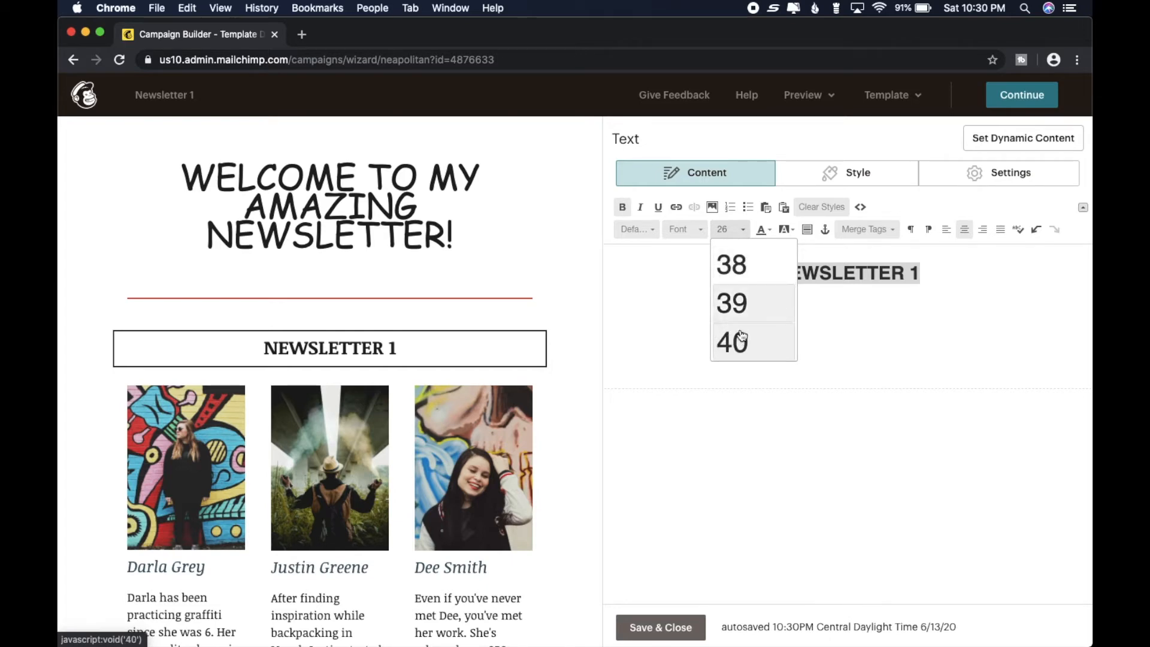
{"action": "left_click", "coordinate": [742, 337]}
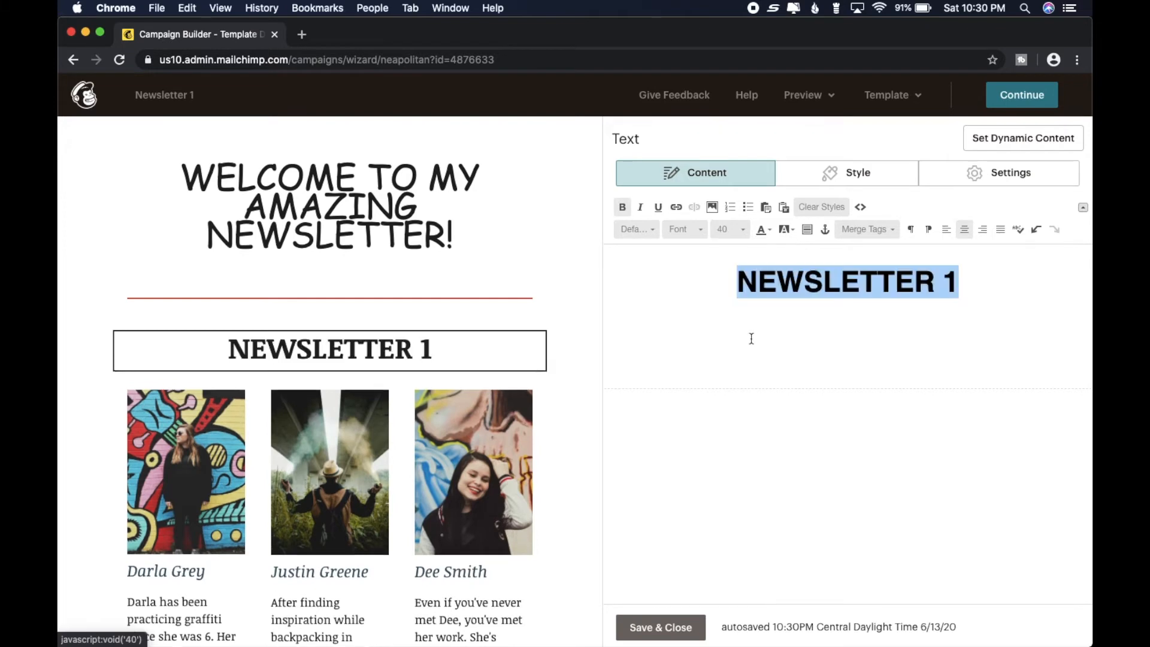
- Set the NEWSLETTER 1 heading's font size to 30 and save the text block
{"action": "left_click", "coordinate": [743, 234]}
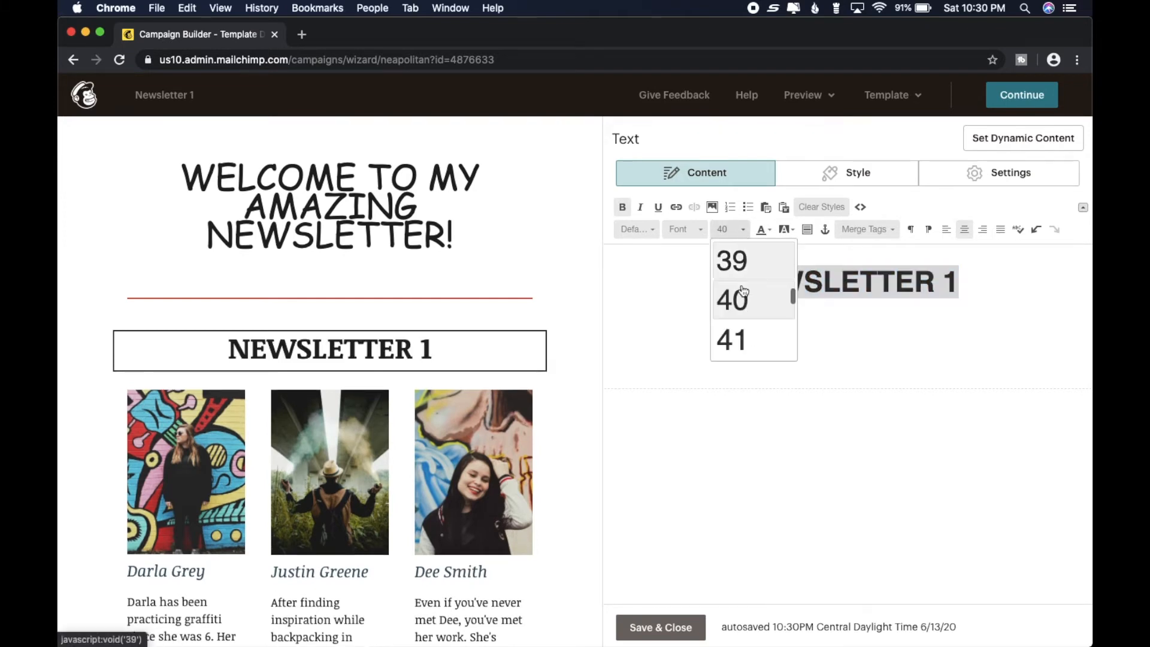
{"action": "scroll", "coordinate": [746, 295], "scroll_direction": "up", "scroll_amount": 3}
{"action": "scroll", "coordinate": [747, 295], "scroll_direction": "up", "scroll_amount": 2}
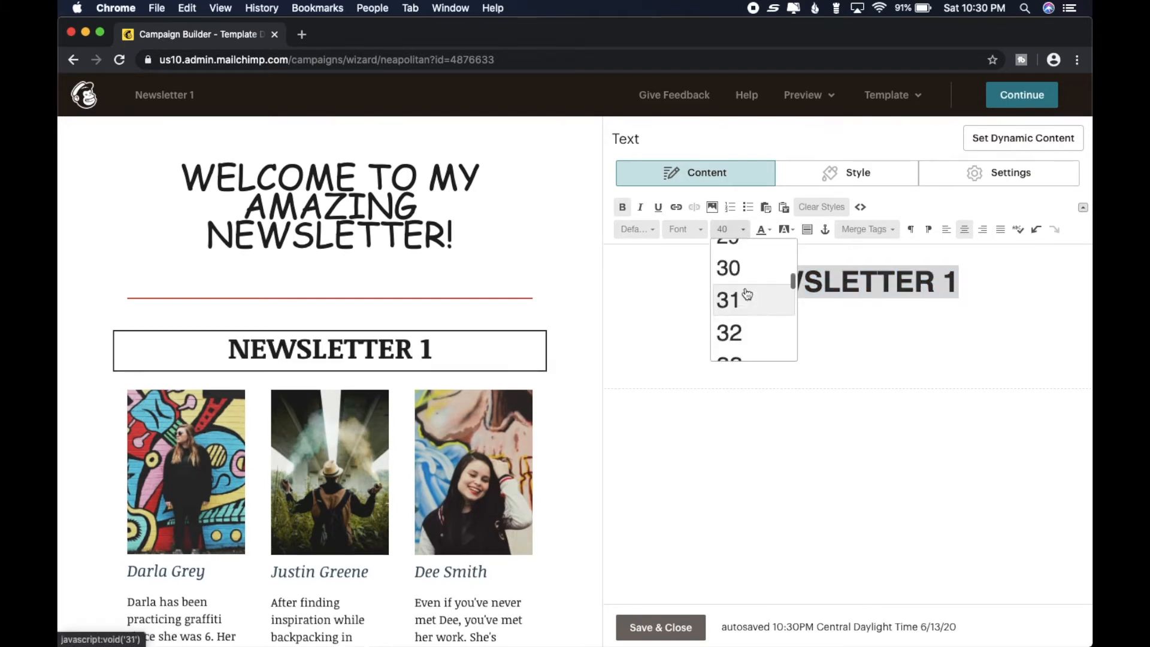
{"action": "left_click", "coordinate": [740, 271]}
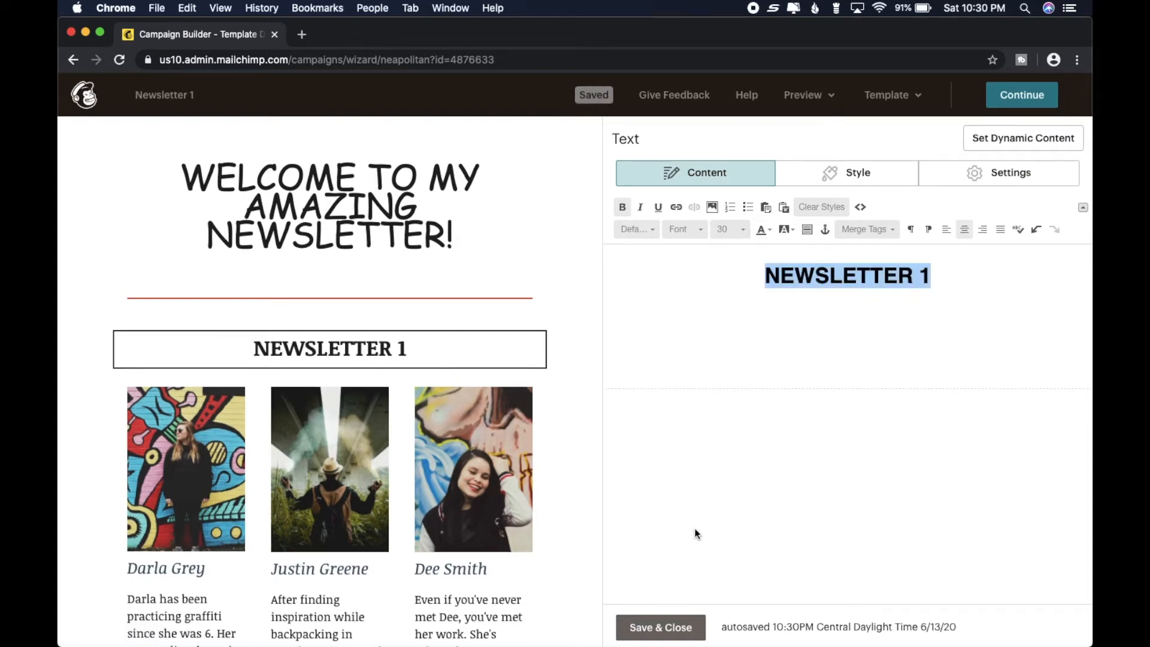
{"action": "left_click", "coordinate": [662, 627]}
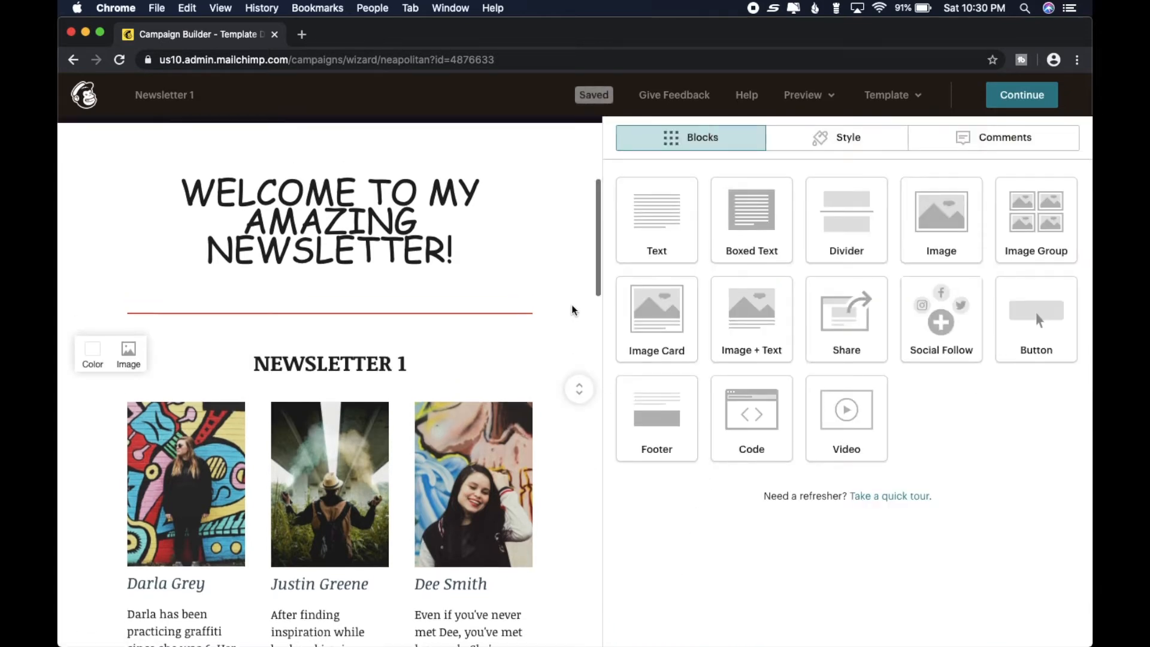
- Delete the three artist photo blocks with their name captions below the NEWSLETTER 1 heading
{"action": "scroll", "coordinate": [572, 309], "scroll_direction": "up", "scroll_amount": 3}
{"action": "scroll", "coordinate": [572, 310], "scroll_direction": "down", "scroll_amount": 3}
{"action": "scroll", "coordinate": [574, 309], "scroll_direction": "down", "scroll_amount": 3}
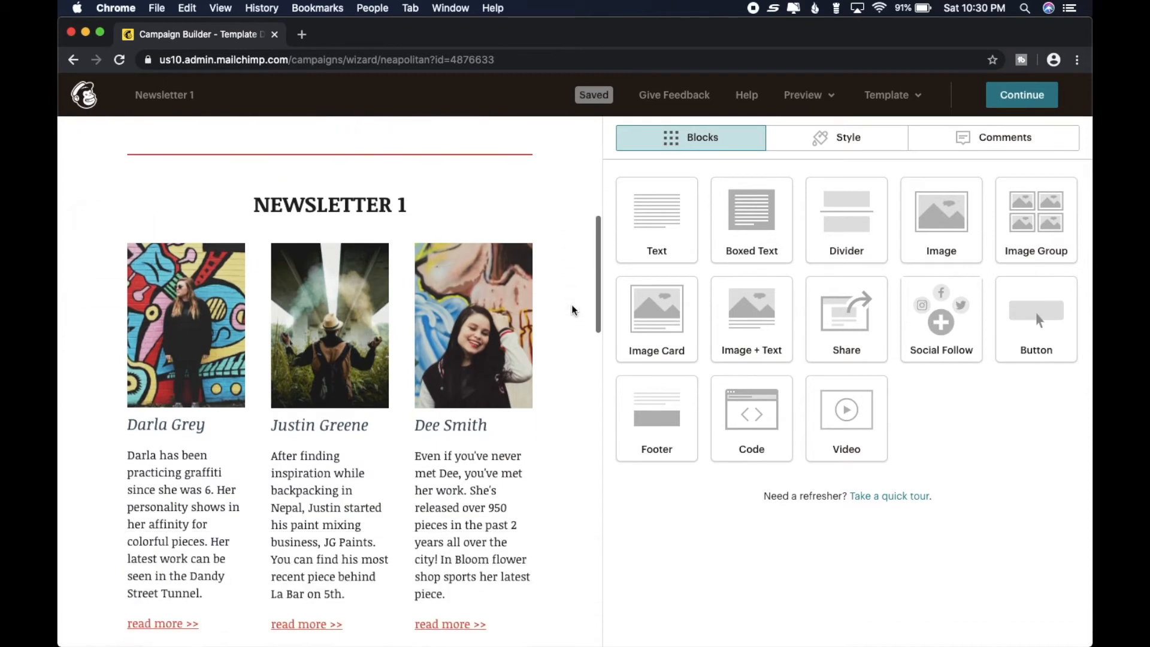
{"action": "scroll", "coordinate": [576, 308], "scroll_direction": "up", "scroll_amount": 1}
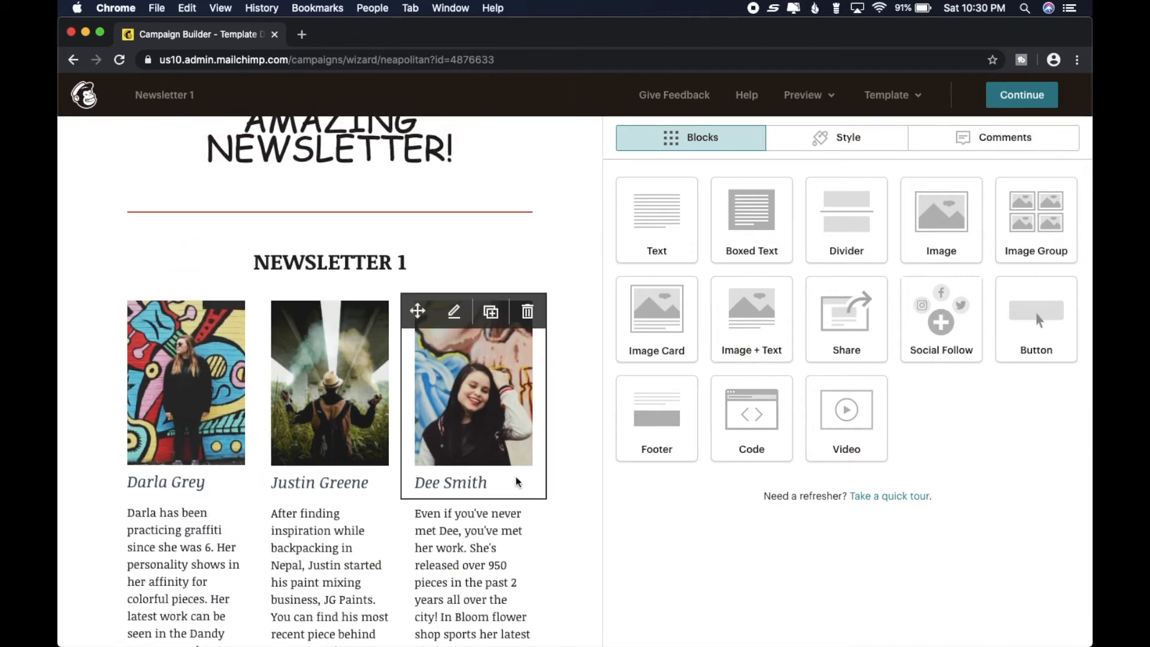
{"action": "scroll", "coordinate": [516, 477], "scroll_direction": "down", "scroll_amount": 5}
{"action": "scroll", "coordinate": [517, 479], "scroll_direction": "up", "scroll_amount": 2}
{"action": "scroll", "coordinate": [517, 481], "scroll_direction": "up", "scroll_amount": 1}
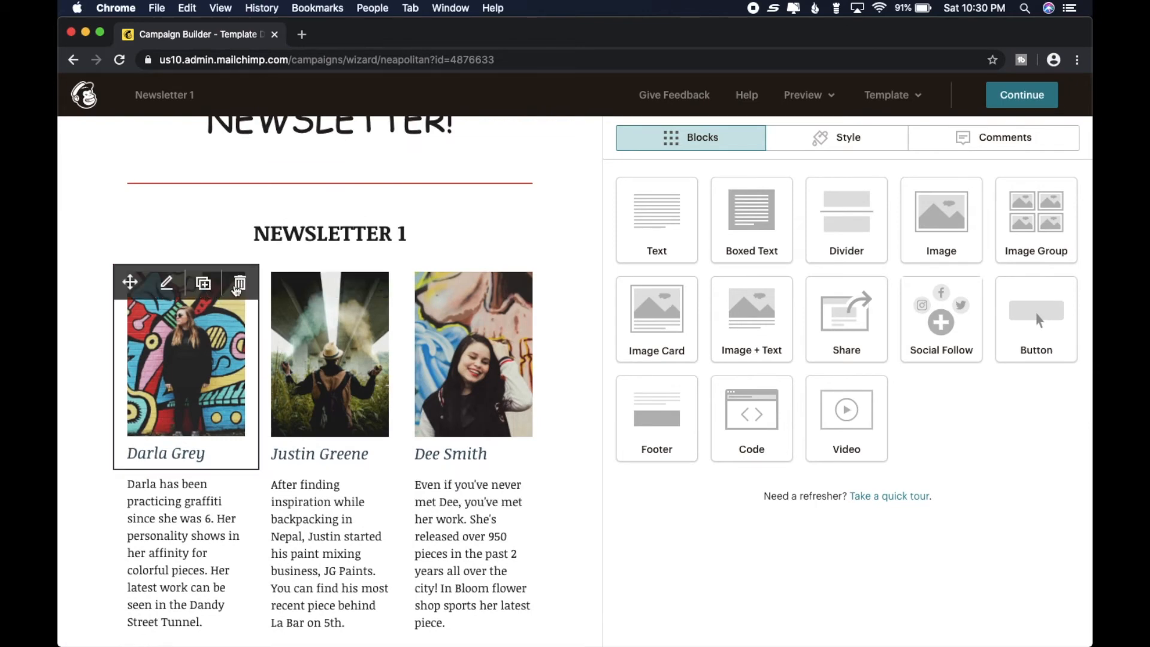
{"action": "left_click", "coordinate": [240, 282]}
{"action": "left_click", "coordinate": [407, 420]}
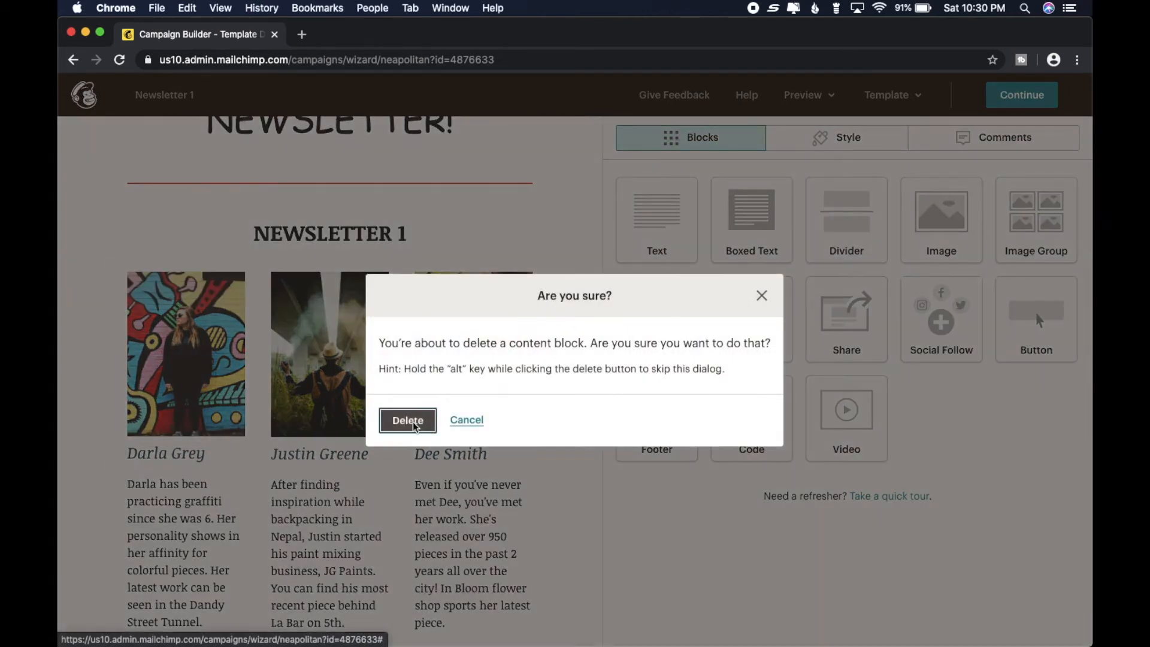
{"action": "left_click", "coordinate": [385, 282]}
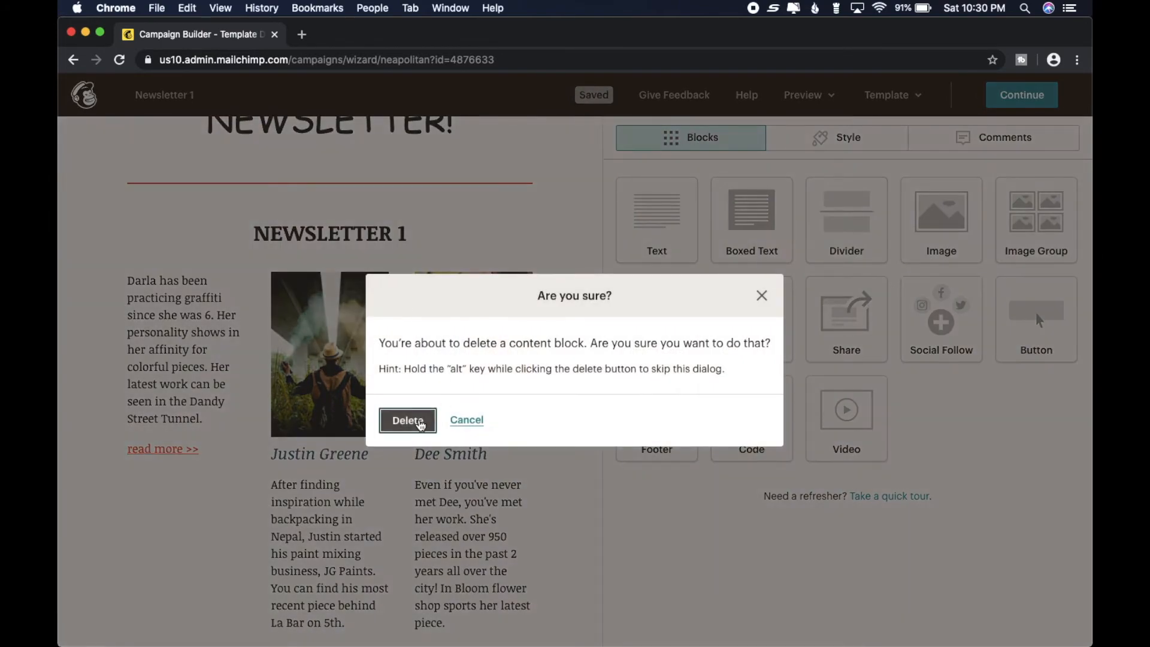
{"action": "left_click", "coordinate": [408, 420]}
{"action": "left_click", "coordinate": [527, 283]}
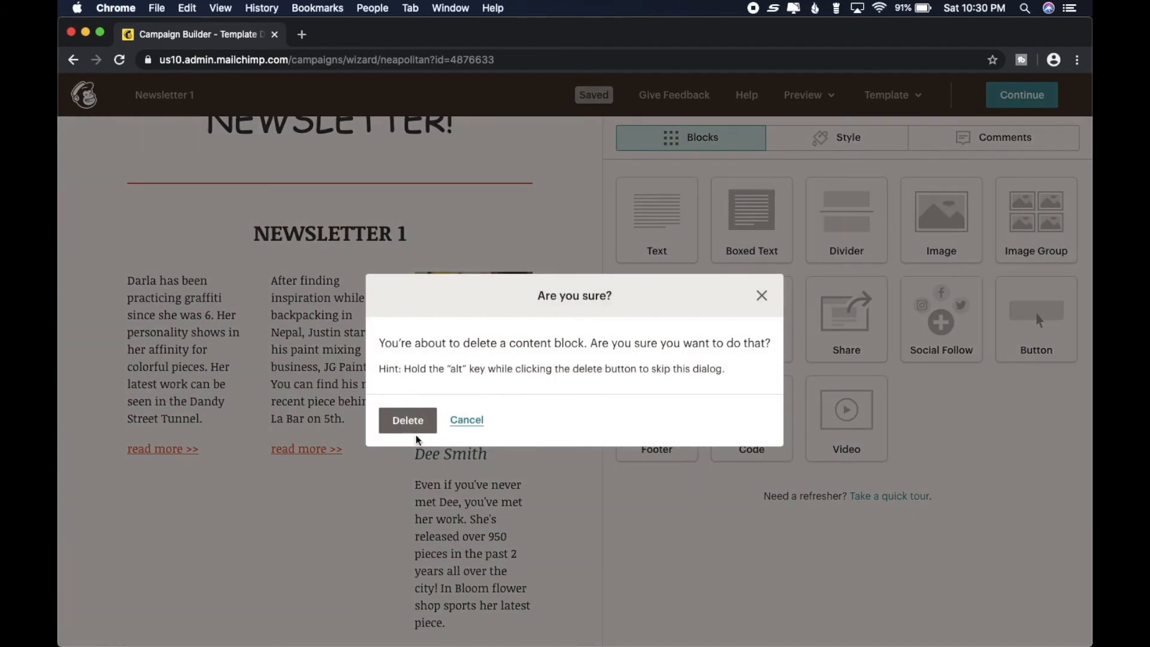
{"action": "left_click", "coordinate": [407, 419]}
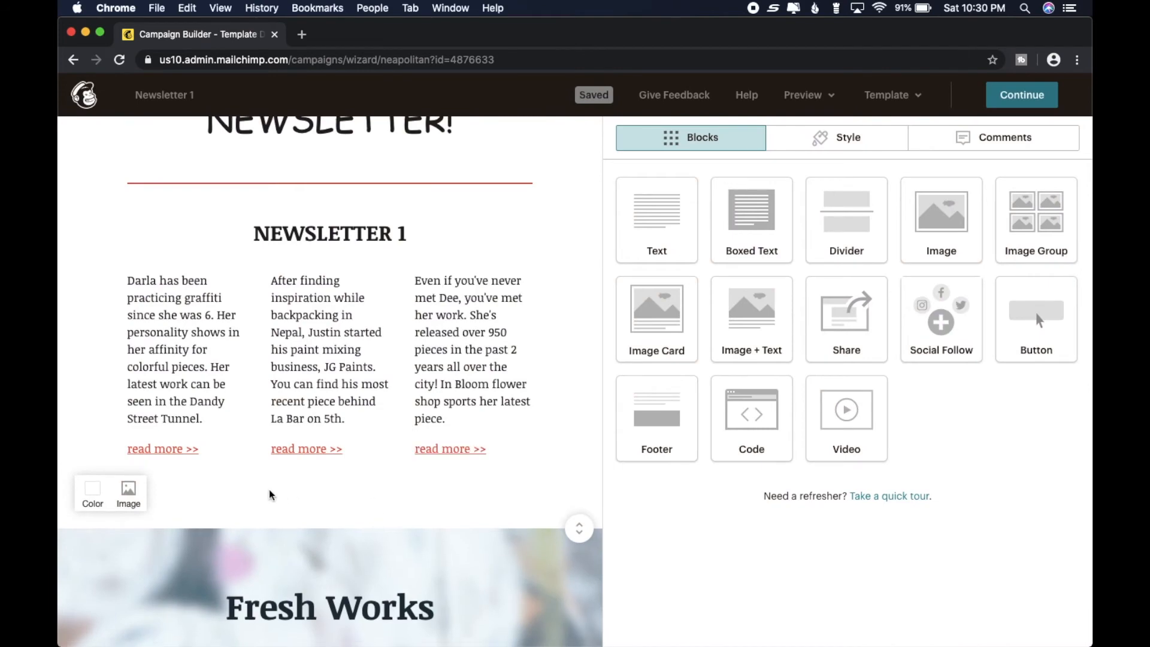
- Delete the artist description text block in the first column below the NEWSLETTER 1 heading
{"action": "left_click", "coordinate": [241, 284]}
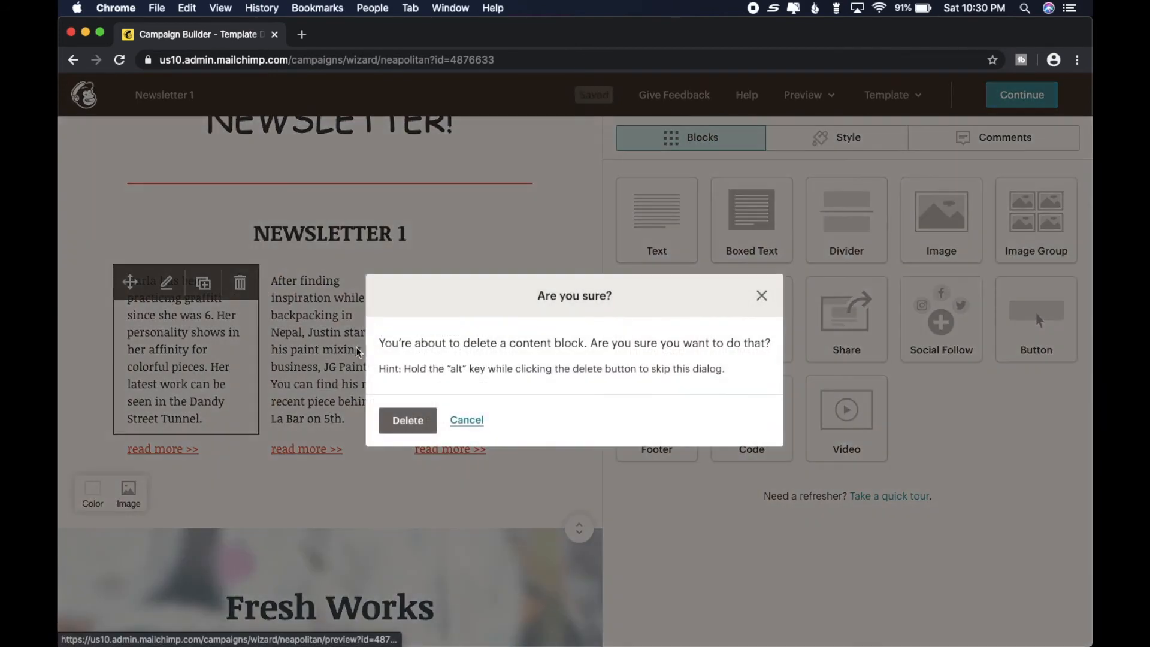
{"action": "left_click", "coordinate": [407, 420]}
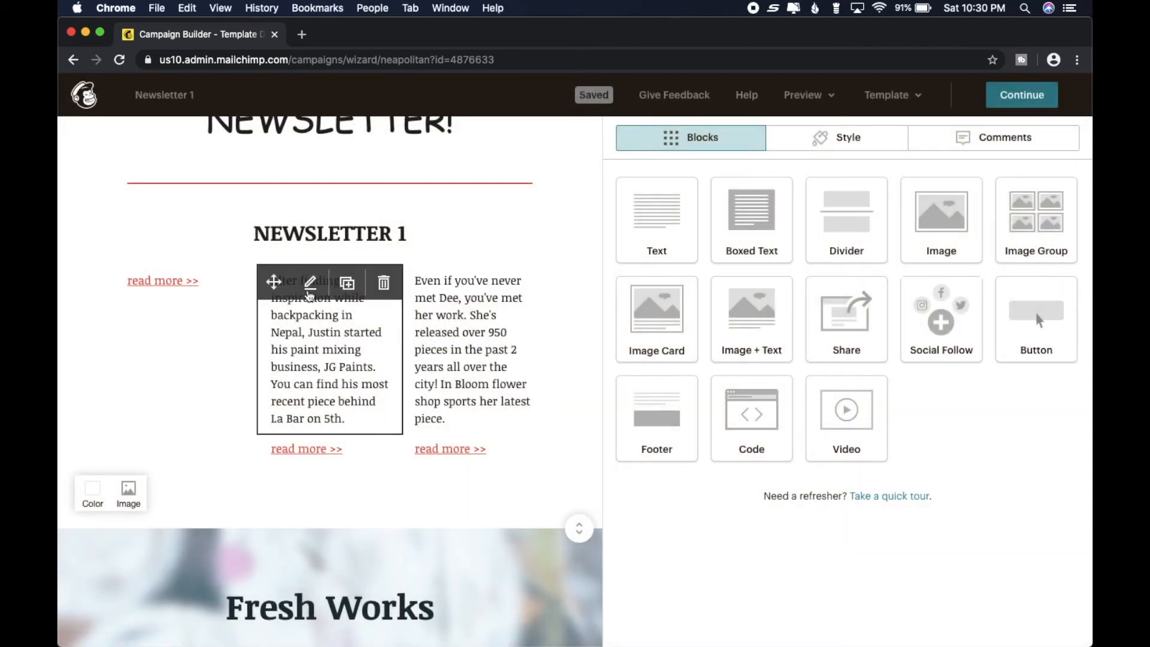
- Delete the artist description text blocks in the second and third columns below the NEWSLETTER 1 heading
{"action": "left_click", "coordinate": [386, 284]}
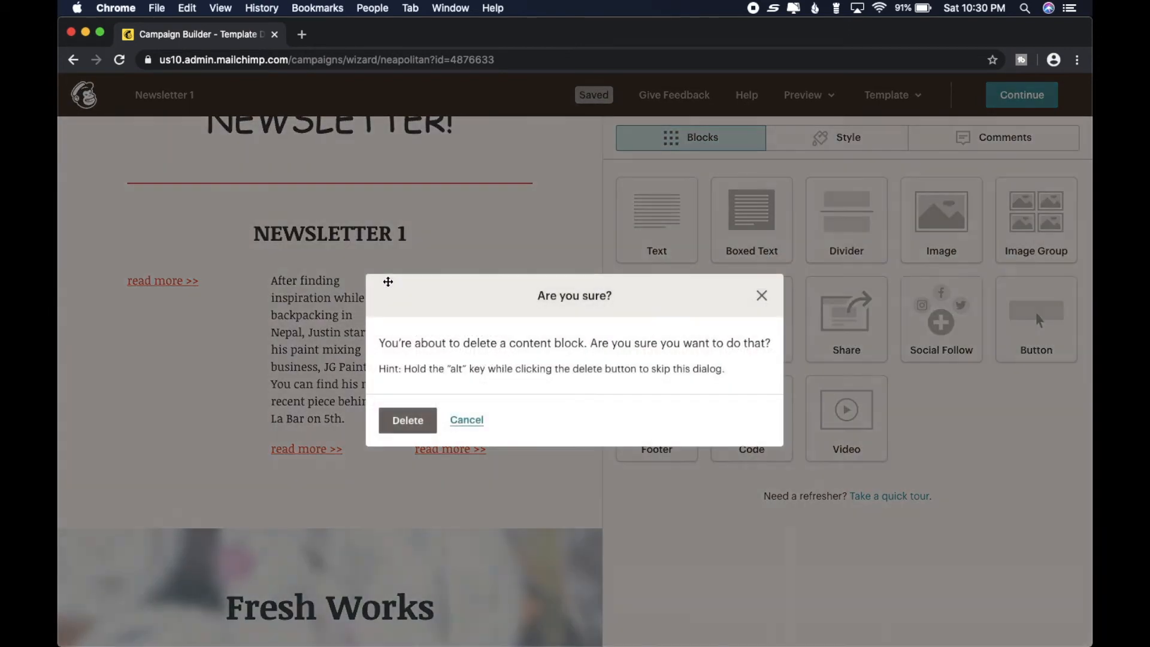
{"action": "left_click", "coordinate": [408, 427]}
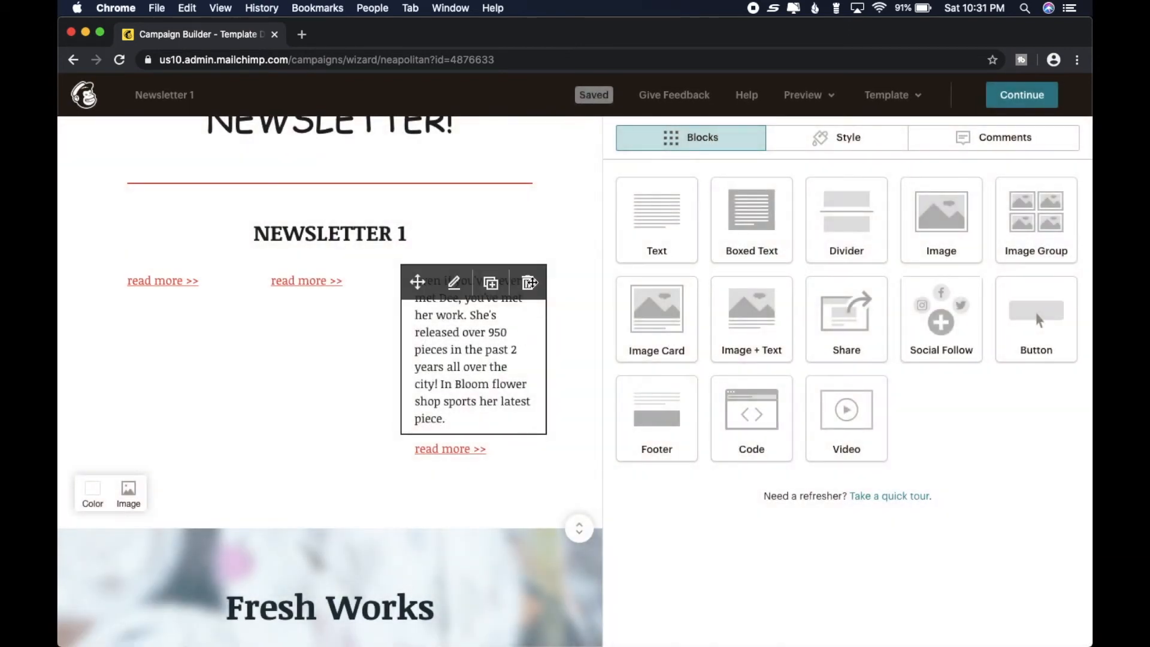
{"action": "left_click", "coordinate": [532, 284]}
{"action": "left_click", "coordinate": [408, 420]}
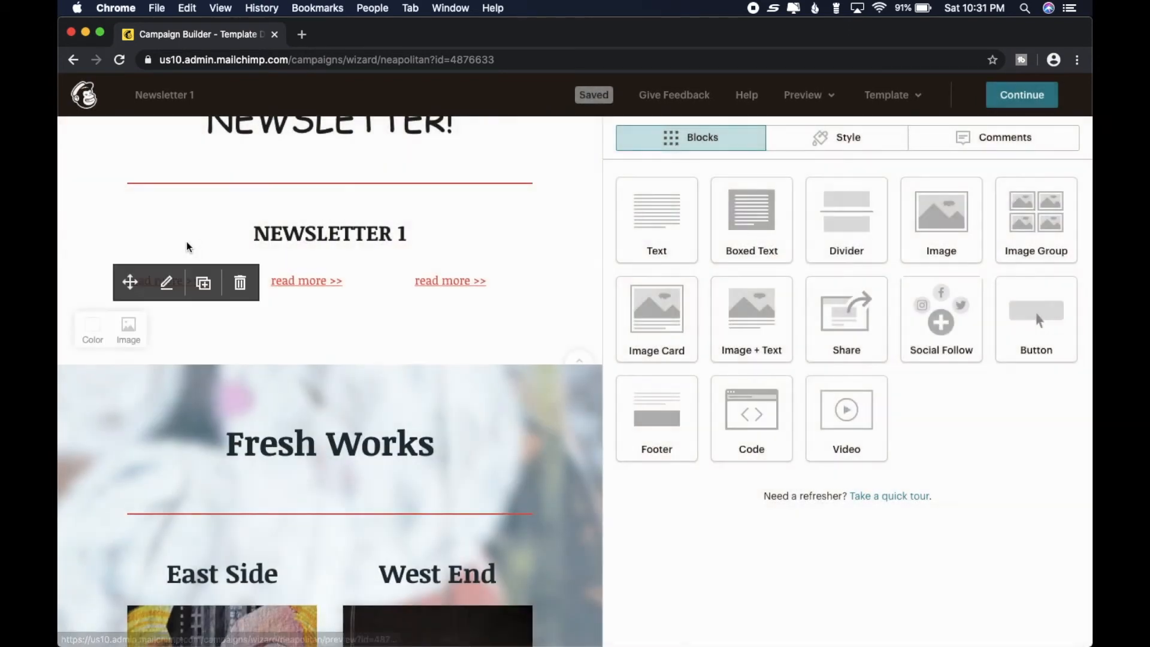
- Delete the three "read more >>" link blocks below the NEWSLETTER 1 heading
{"action": "left_click", "coordinate": [240, 283]}
{"action": "left_click", "coordinate": [407, 419]}
{"action": "left_click", "coordinate": [384, 283]}
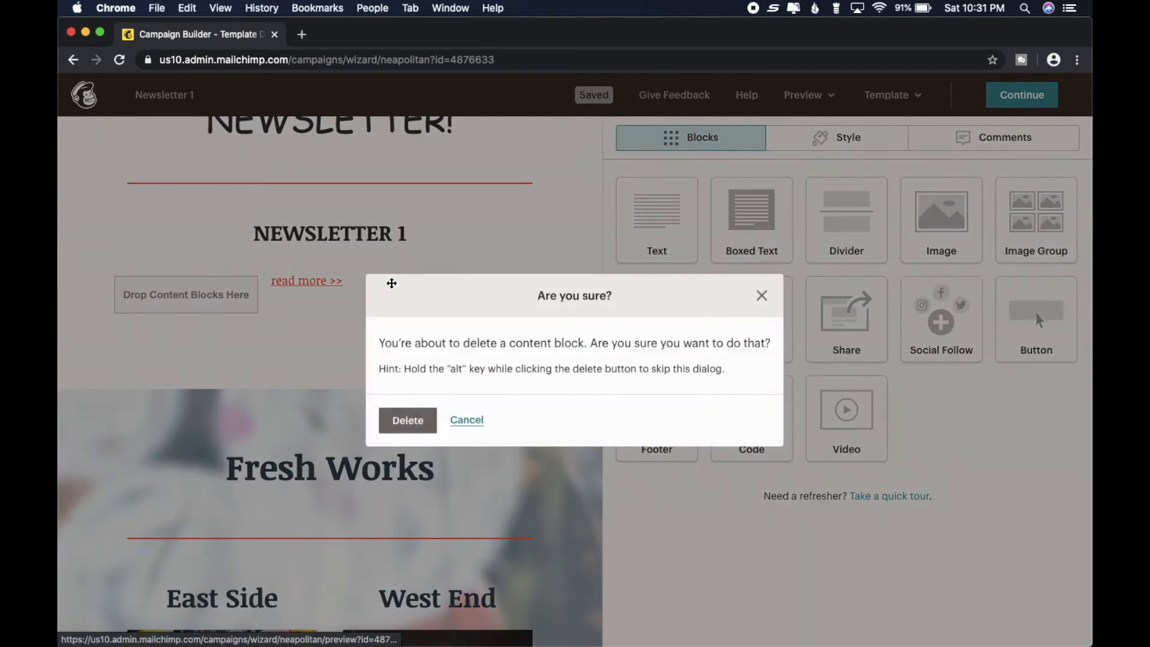
{"action": "left_click", "coordinate": [416, 426]}
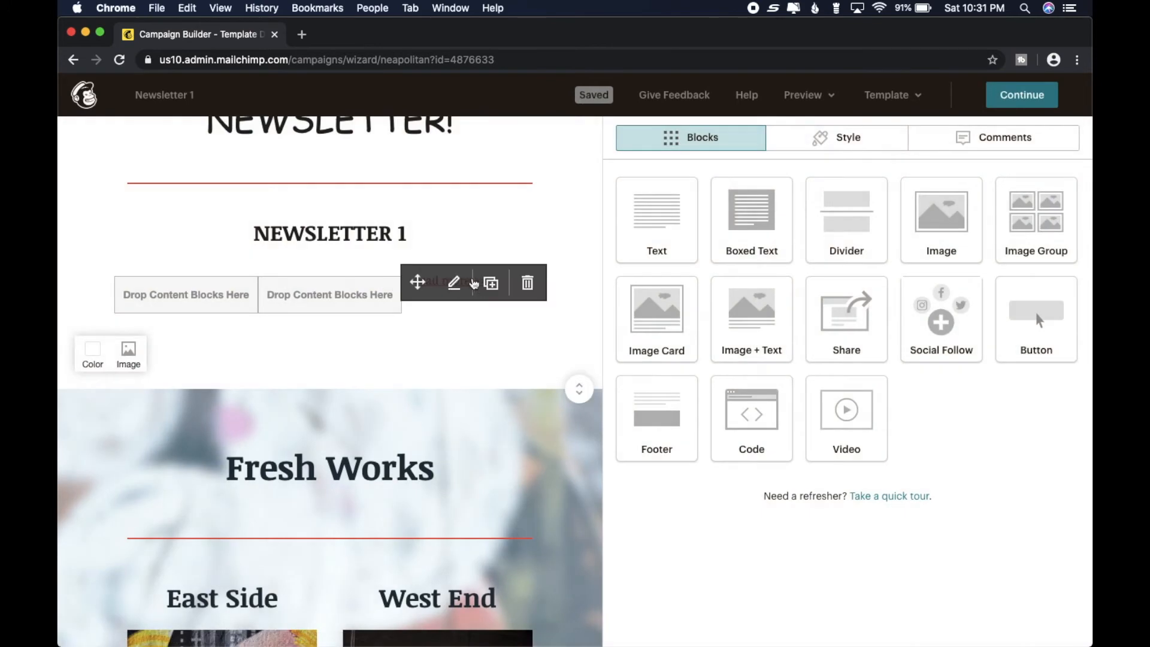
{"action": "left_click", "coordinate": [525, 284]}
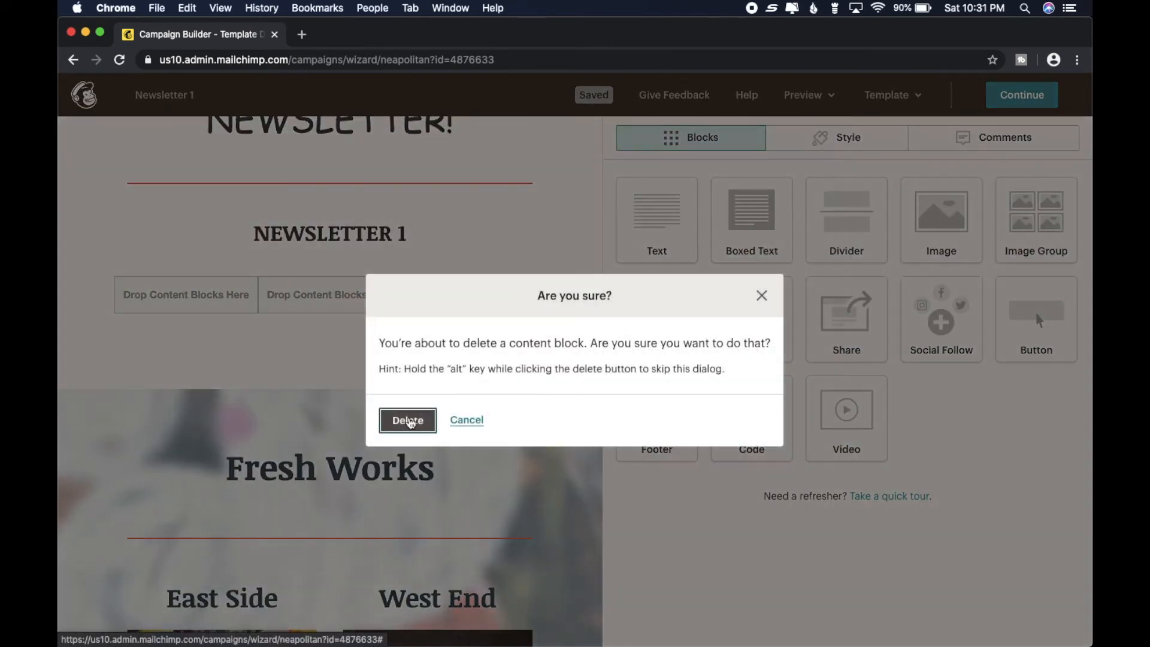
{"action": "left_click", "coordinate": [410, 420]}
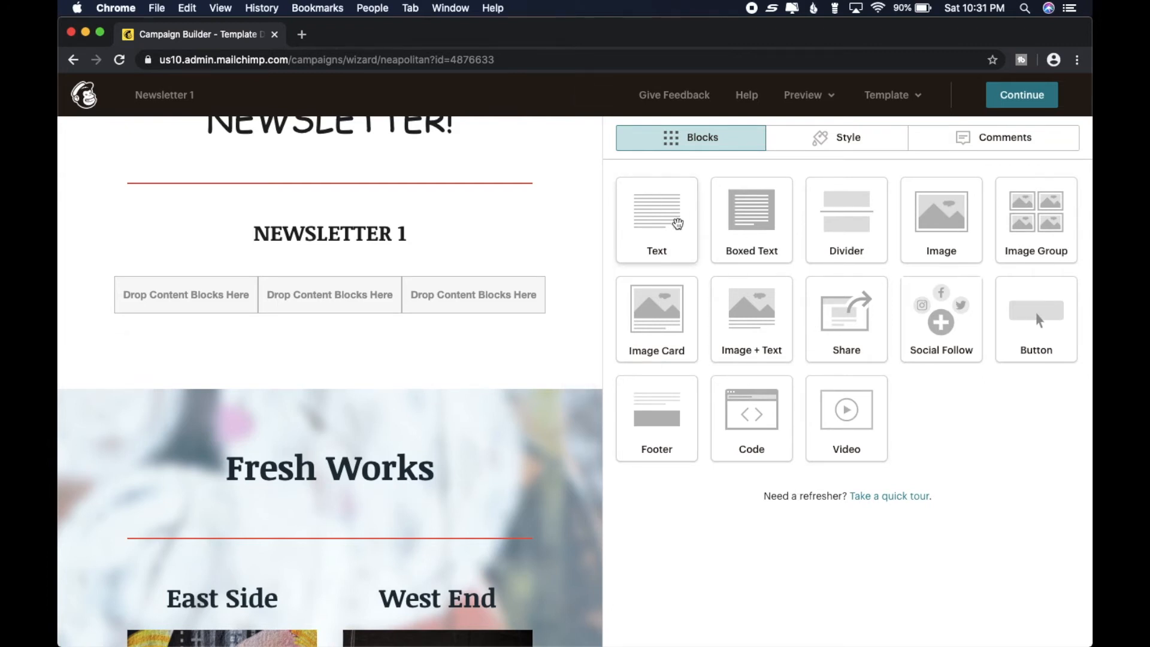
- Add a Text block directly below the NEWSLETTER 1 heading and clear its placeholder text
{"action": "left_click_drag", "start_coordinate": [663, 215], "coordinate": [258, 250]}
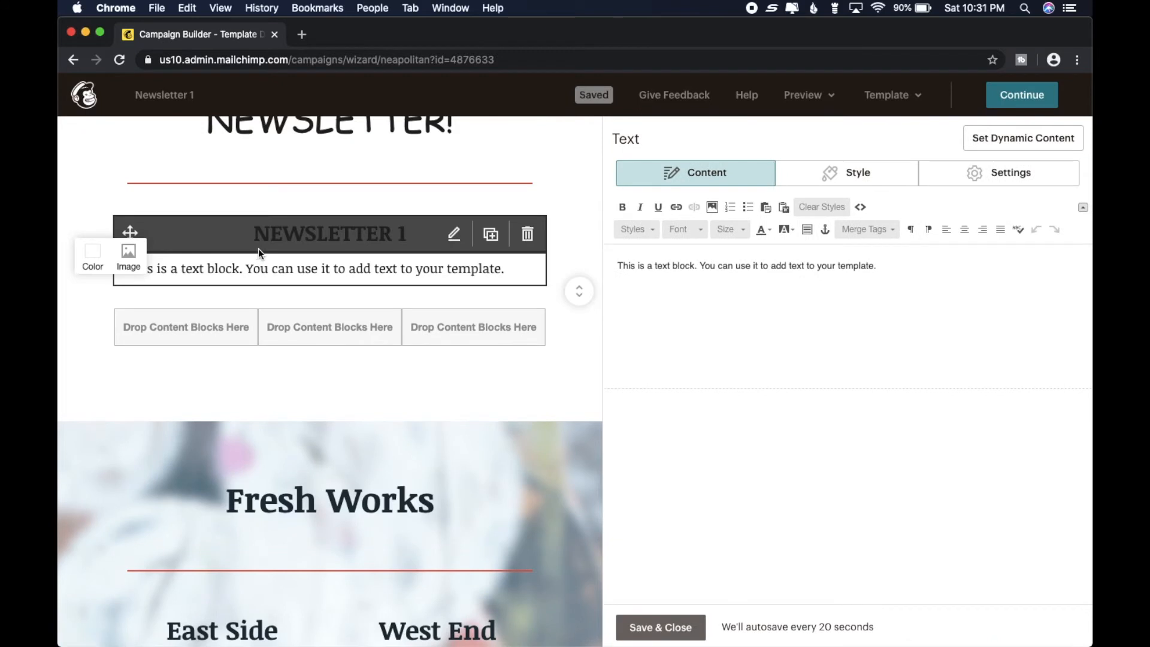
{"action": "mouse_move", "coordinate": [473, 281]}
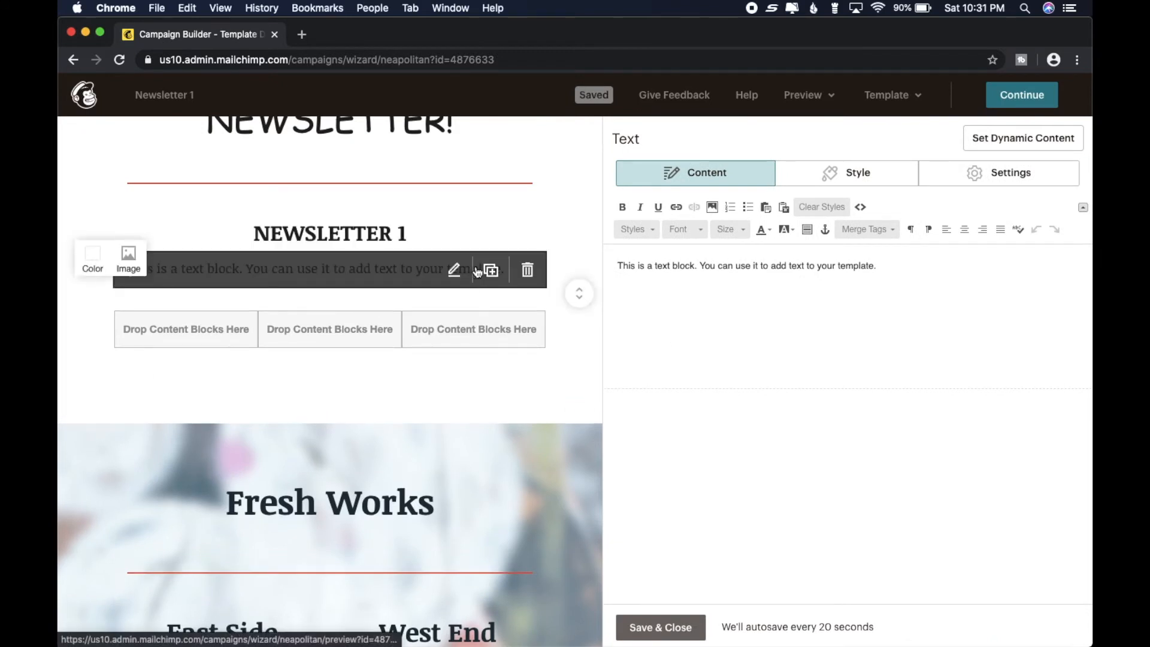
{"action": "left_click", "coordinate": [892, 267]}
{"action": "key", "text": "BackSpace"}
{"action": "key", "text": "BackSpace"}
{"action": "key", "text": "BackSpace"}
{"action": "key", "text": "BackSpace"}
{"action": "key", "text": "BackSpace"}
{"action": "key", "text": "BackSpace"}
{"action": "key", "text": "BackSpace"}
{"action": "key", "text": "BackSpace"}
{"action": "key", "text": "BackSpace"}
{"action": "key", "text": "BackSpace"}
{"action": "key", "text": "BackSpace"}
{"action": "key", "text": "BackSpace"}
{"action": "key", "text": "BackSpace"}
{"action": "key", "text": "BackSpace"}
{"action": "key", "text": "BackSpace"}
{"action": "key", "text": "BackSpace"}
{"action": "key", "text": "BackSpace"}
{"action": "key", "text": "BackSpace"}
{"action": "key", "text": "BackSpace"}
{"action": "key", "text": "BackSpace"}
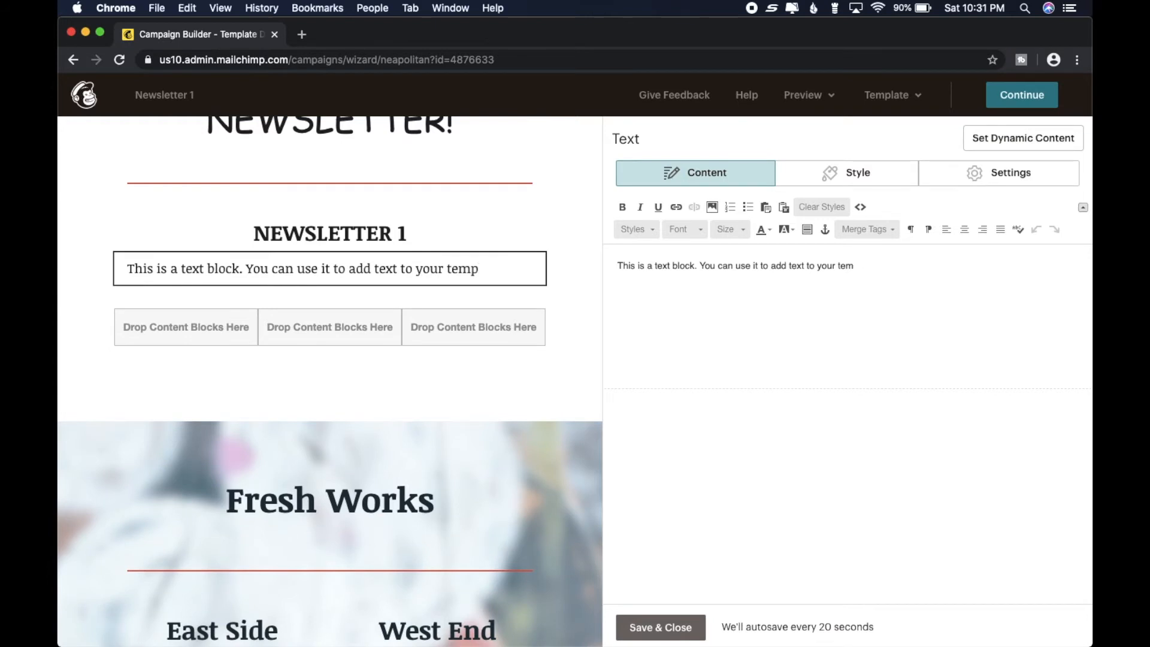
{"action": "key", "text": "BackSpace"}
{"action": "key", "text": "BackSpace"}
{"action": "key", "text": "BackSpace"}
{"action": "key", "text": "BackSpace"}
{"action": "key", "text": "BackSpace"}
{"action": "key", "text": "BackSpace"}
{"action": "key", "text": "BackSpace"}
{"action": "key", "text": "BackSpace"}
{"action": "key", "text": "BackSpace"}
{"action": "key", "text": "BackSpace"}
{"action": "key", "text": "BackSpace"}
{"action": "key", "text": "BackSpace"}
{"action": "key", "text": "BackSpace"}
{"action": "key", "text": "BackSpace"}
{"action": "key", "text": "BackSpace"}
{"action": "key", "text": "BackSpace"}
{"action": "key", "text": "BackSpace"}
{"action": "key", "text": "BackSpace"}
{"action": "key", "text": "BackSpace"}
{"action": "key", "text": "BackSpace"}
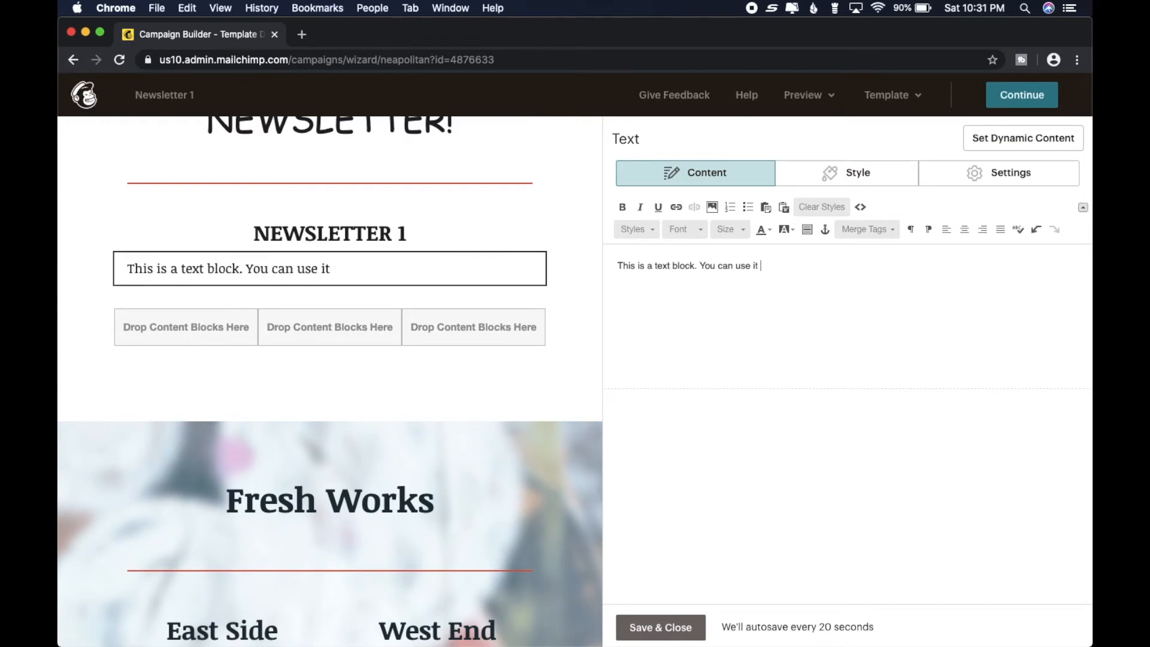
{"action": "key", "text": "BackSpace"}
{"action": "key", "text": "BackSpace"}
{"action": "key", "text": "BackSpace"}
{"action": "key", "text": "BackSpace"}
{"action": "key", "text": "BackSpace"}
{"action": "key", "text": "BackSpace"}
{"action": "key", "text": "BackSpace"}
{"action": "key", "text": "BackSpace"}
{"action": "key", "text": "BackSpace"}
{"action": "key", "text": "BackSpace"}
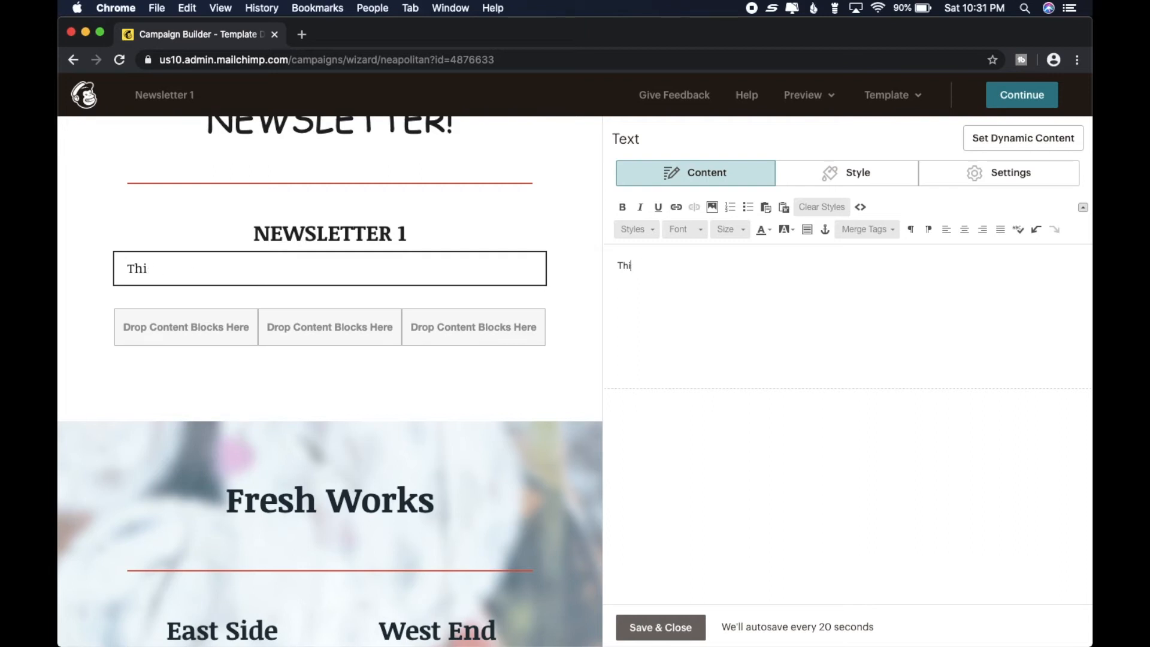
{"action": "key", "text": "BackSpace"}
- Start the new text block with "Hello, welcome to my amazing mystery book newsletter."
{"action": "type", "text": "Hello, welcome to my amazin"}
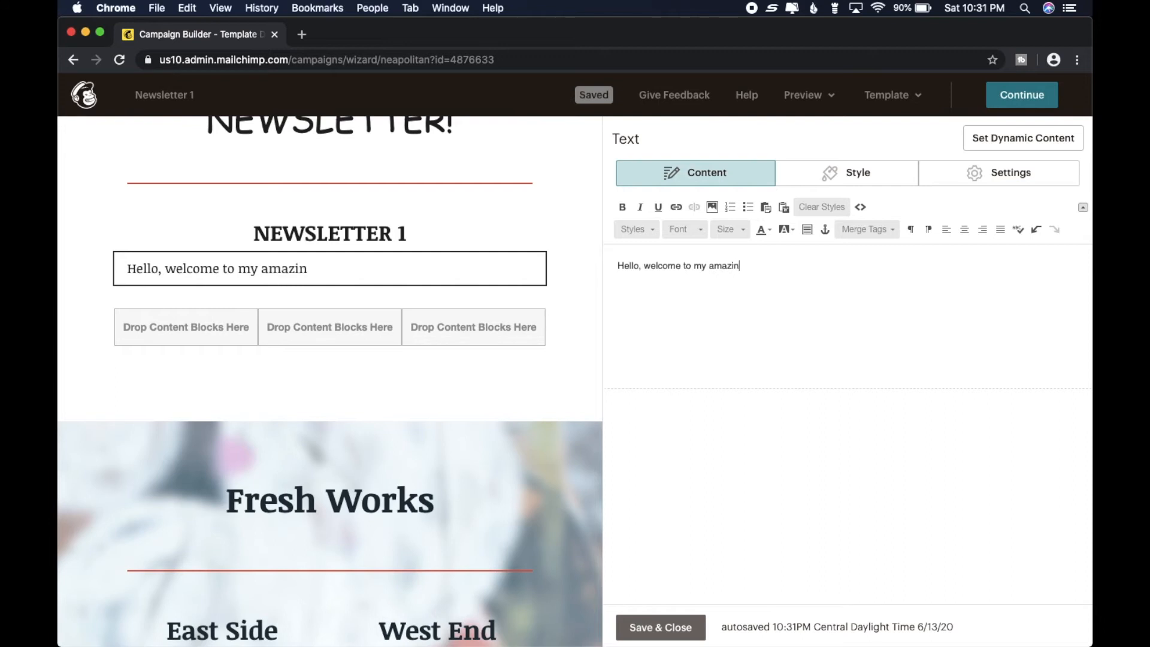
{"action": "type", "text": "g mystery bo"}
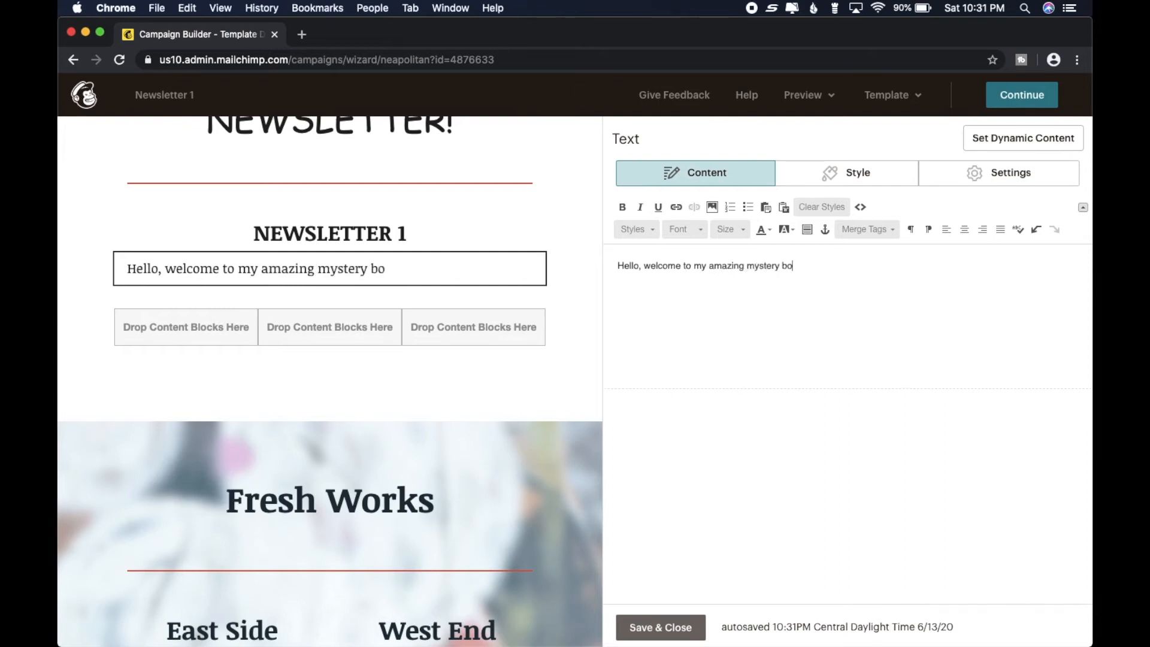
{"action": "type", "text": "ok newsletter. Each moneht"}
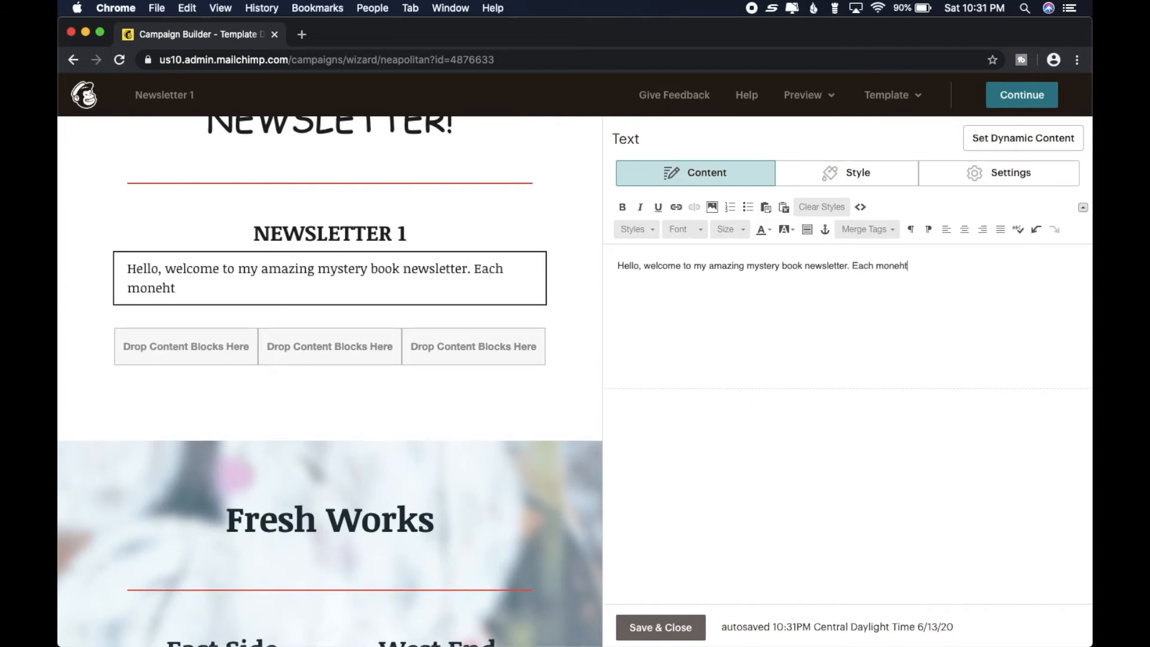
- Continue the text with "Each month I'll be releasing amazing freebies and giving you updates on my writing."
{"action": "key", "text": "BackSpace"}
{"action": "type", "text": "th"}
{"action": "key", "text": "BackSpace"}
{"action": "type", "text": "nth I'll be rle"}
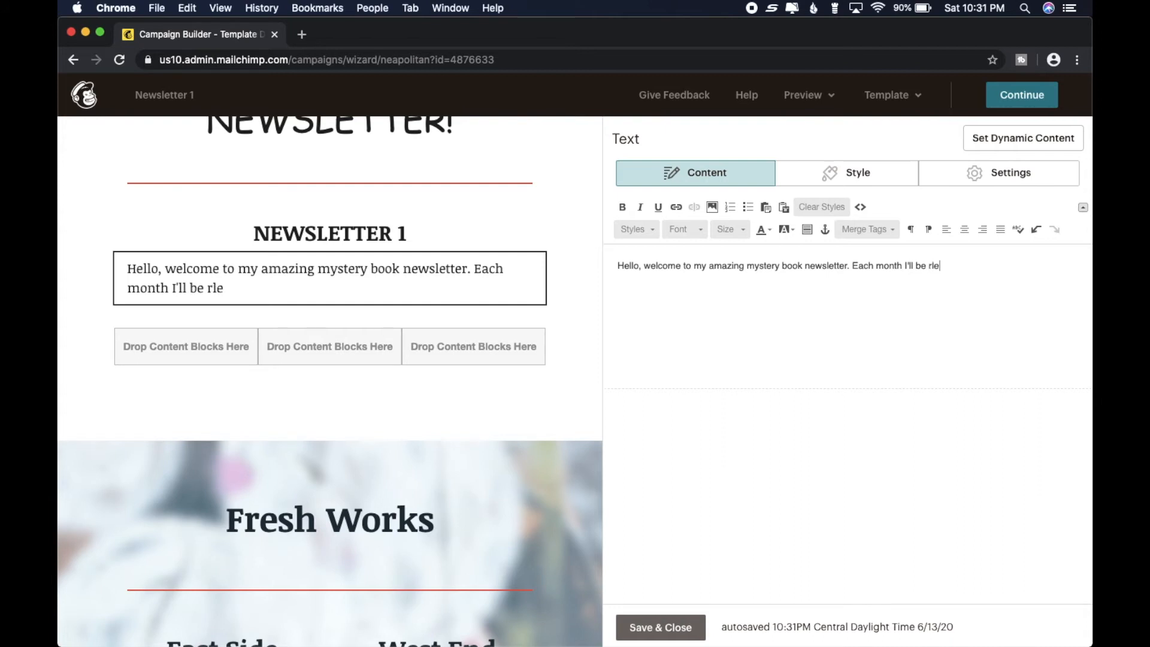
{"action": "key", "text": "BackSpace"}
{"action": "type", "text": "eleased"}
{"action": "key", "text": "BackSpace"}
{"action": "type", "text": "in"}
{"action": "key", "text": "BackSpace"}
{"action": "key", "text": "BackSpace"}
{"action": "key", "text": "BackSpace"}
{"action": "type", "text": "ind up"}
{"action": "key", "text": "BackSpace"}
{"action": "key", "text": "BackSpace"}
{"action": "key", "text": "BackSpace"}
{"action": "key", "text": "BackSpace"}
{"action": "key", "text": "BackSpace"}
{"action": "type", "text": "g mystery book newsletter. Each month I'll be releasing "}
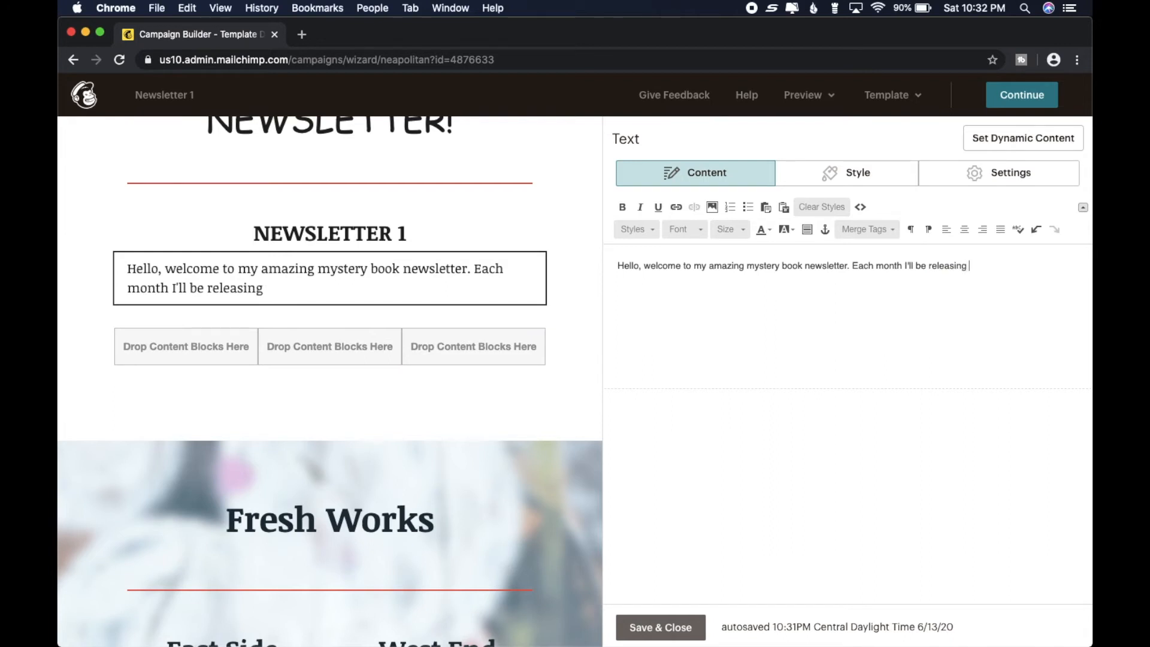
{"action": "type", "text": "amazing fr"}
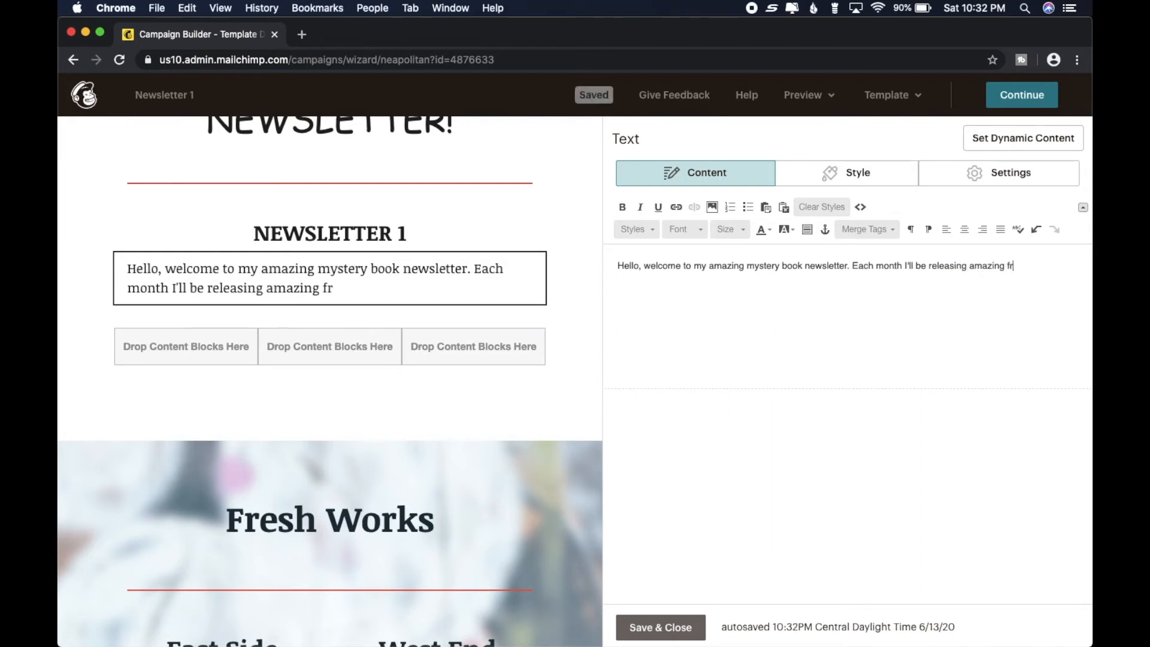
{"action": "type", "text": "eebies and giving you updates on my writing."}
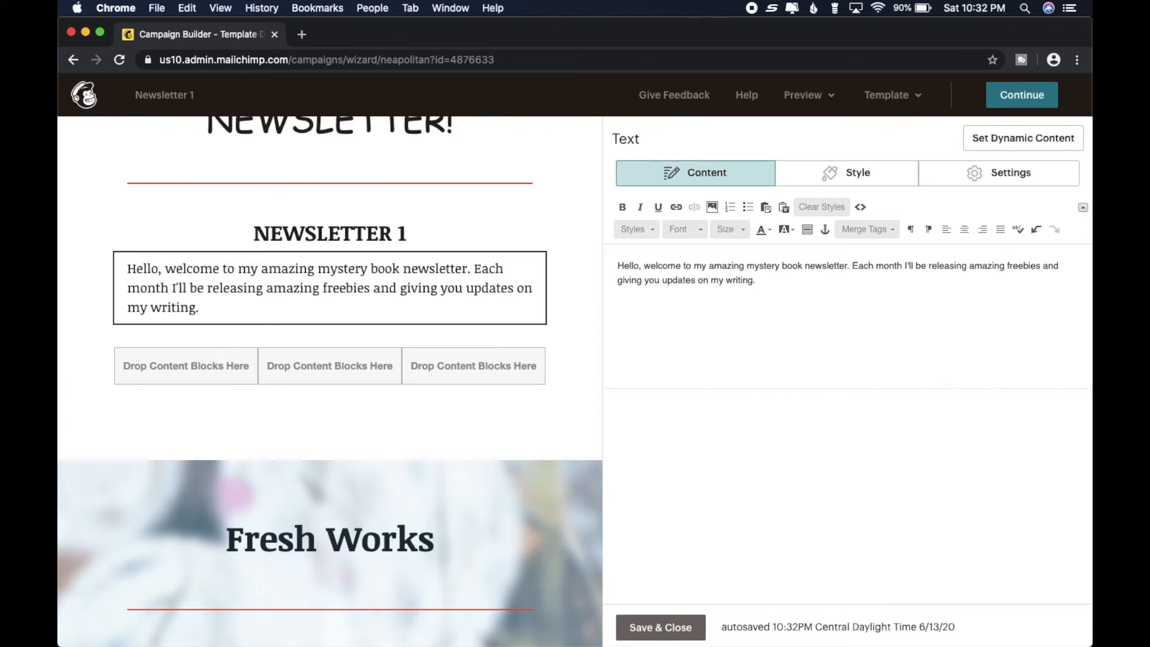
{"action": "type", "text": " Keep scribbling"}
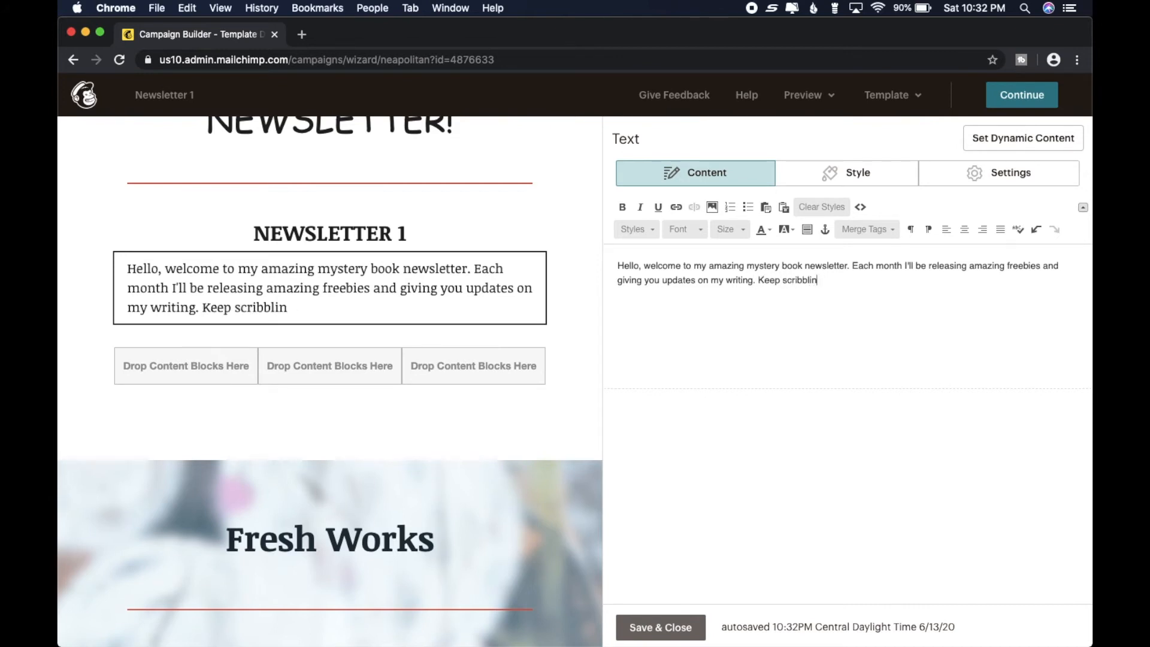
- End the text with "Keep scribbling and happy reading!" and save the text block
{"action": "key", "text": "BackSpace"}
{"action": "key", "text": "BackSpace"}
{"action": "key", "text": "BackSpace"}
{"action": "key", "text": "BackSpace"}
{"action": "key", "text": "BackSpace"}
{"action": "key", "text": "BackSpace"}
{"action": "type", "text": "scribbling and happy reading!"}
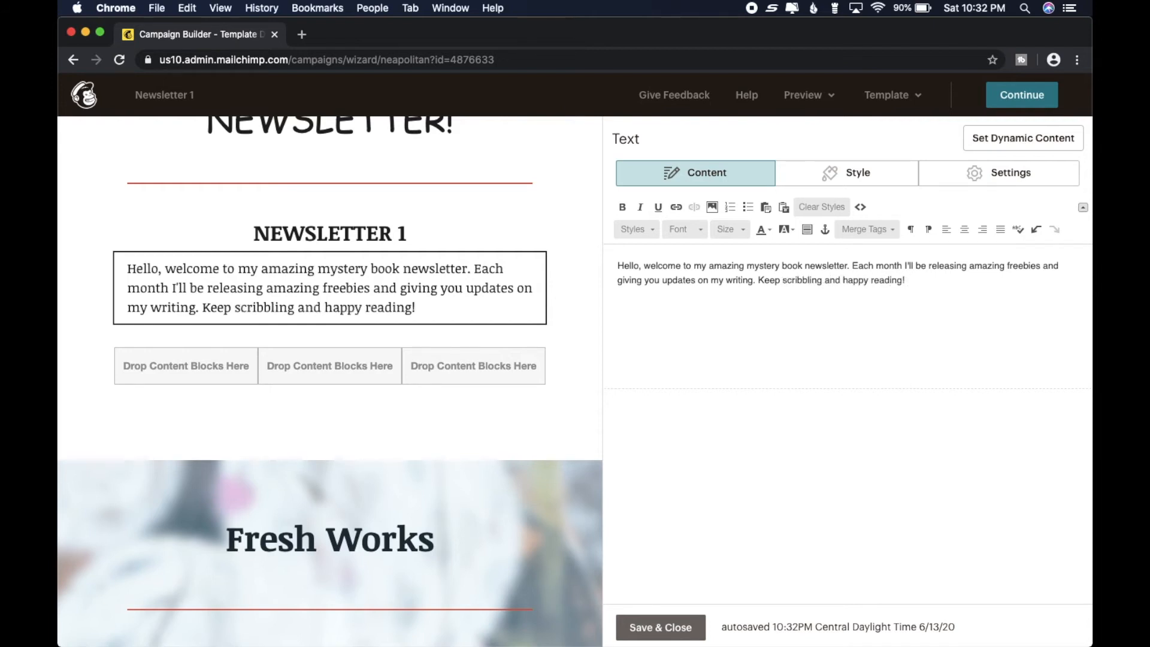
{"action": "left_click", "coordinate": [654, 626]}
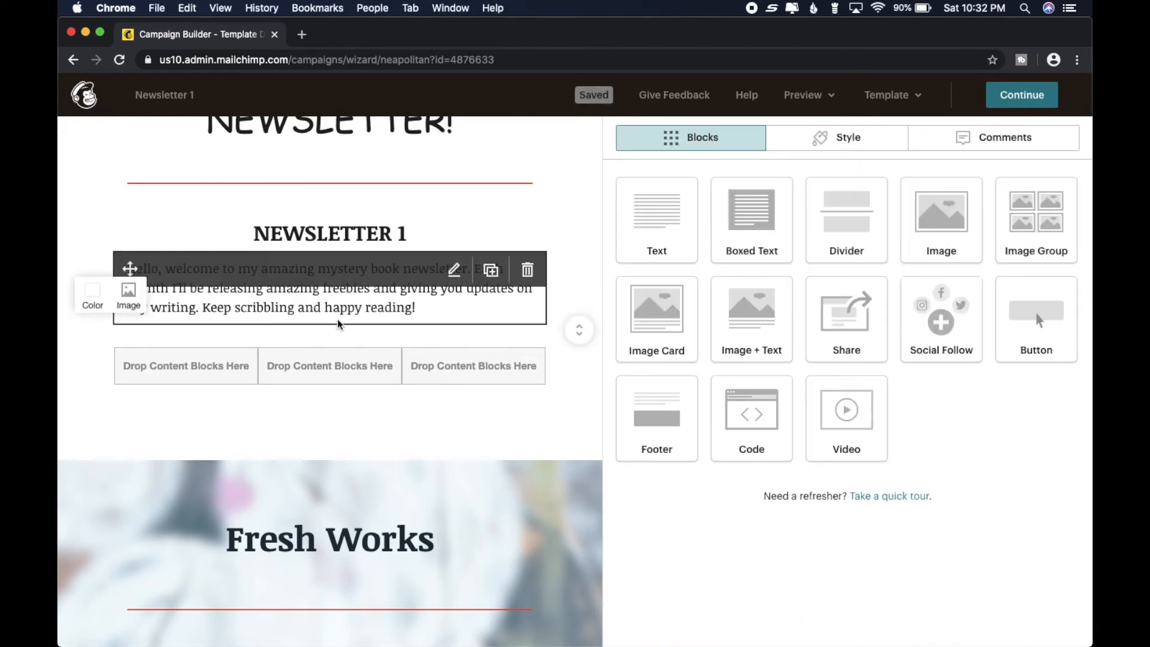
- Review the new welcome text and the Fresh Works section with its two image columns
{"action": "mouse_move", "coordinate": [342, 281]}
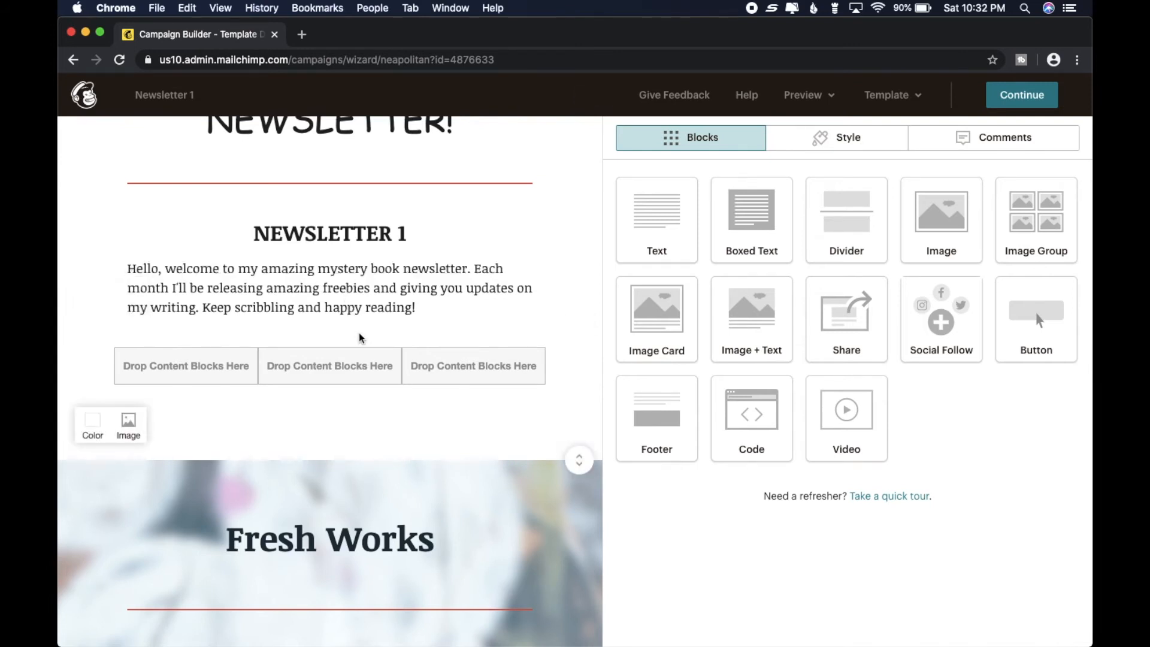
{"action": "mouse_move", "coordinate": [281, 304]}
{"action": "scroll", "coordinate": [560, 413], "scroll_direction": "down", "scroll_amount": 8}
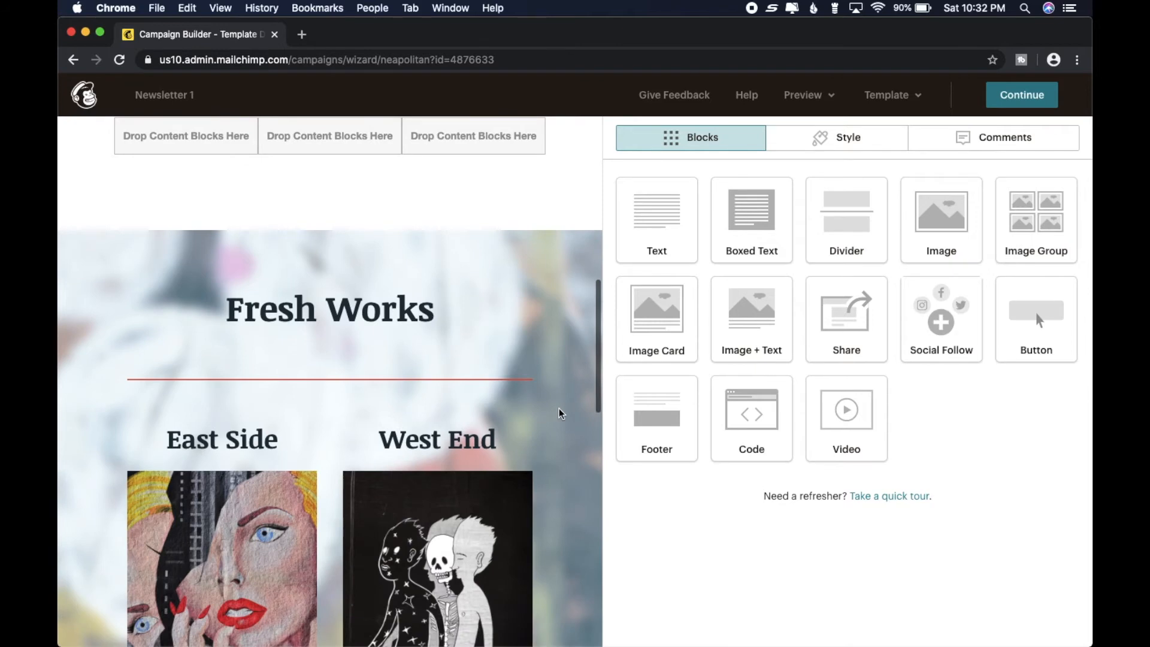
{"action": "scroll", "coordinate": [560, 413], "scroll_direction": "down", "scroll_amount": 18}
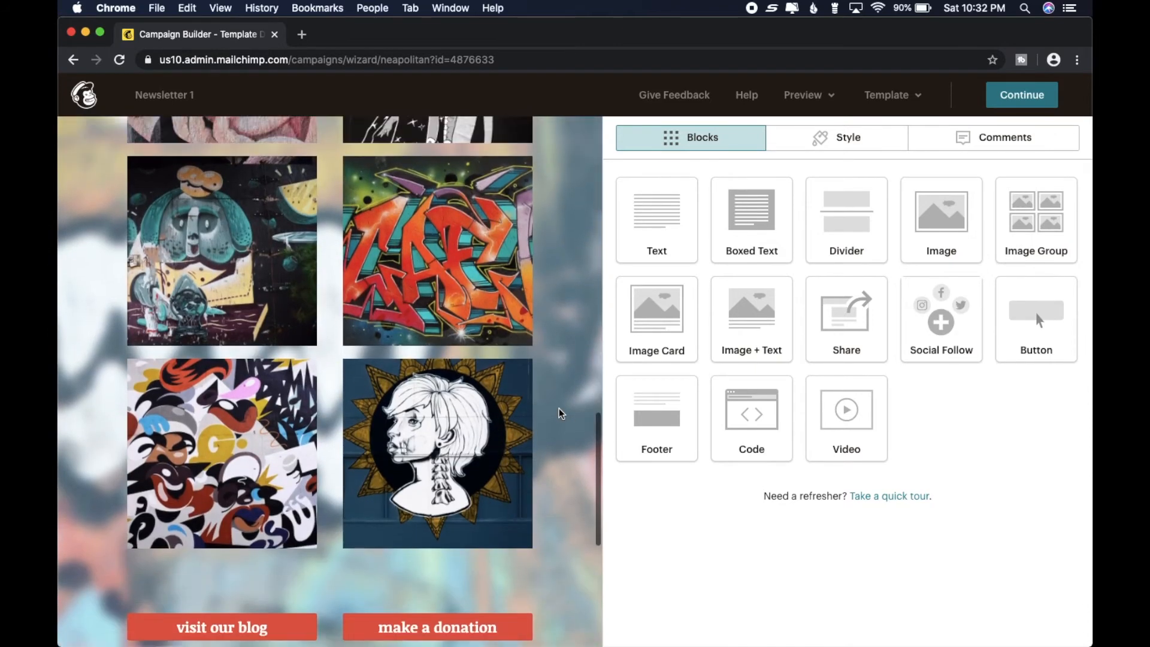
{"action": "scroll", "coordinate": [559, 410], "scroll_direction": "up", "scroll_amount": 12}
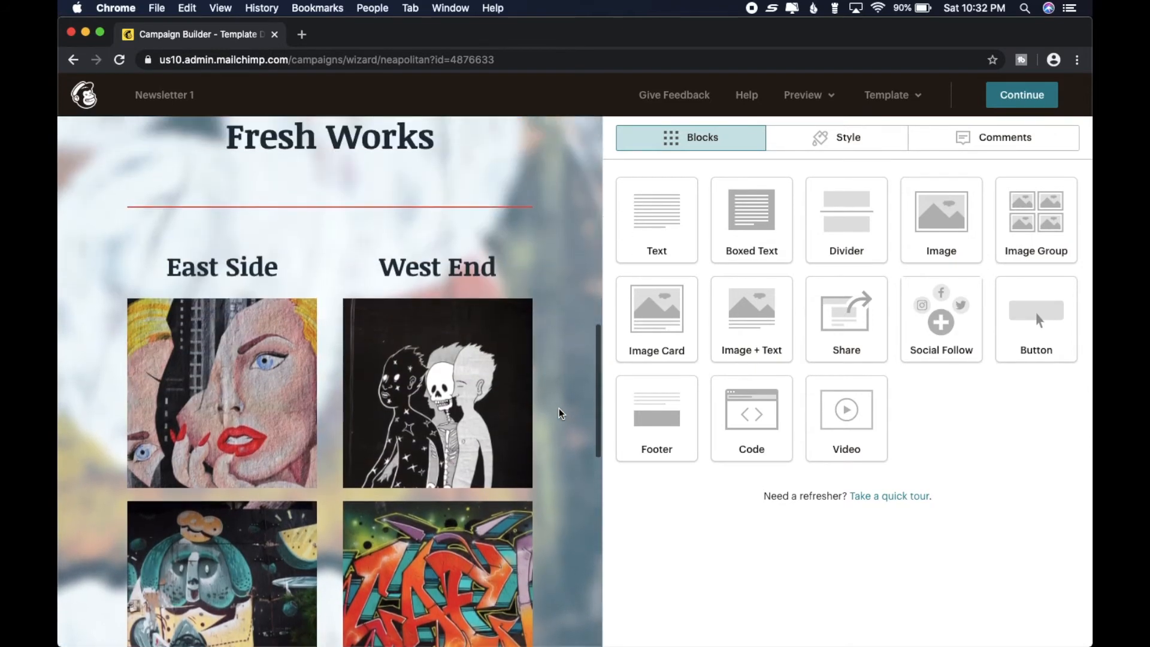
{"action": "scroll", "coordinate": [560, 413], "scroll_direction": "up", "scroll_amount": 4}
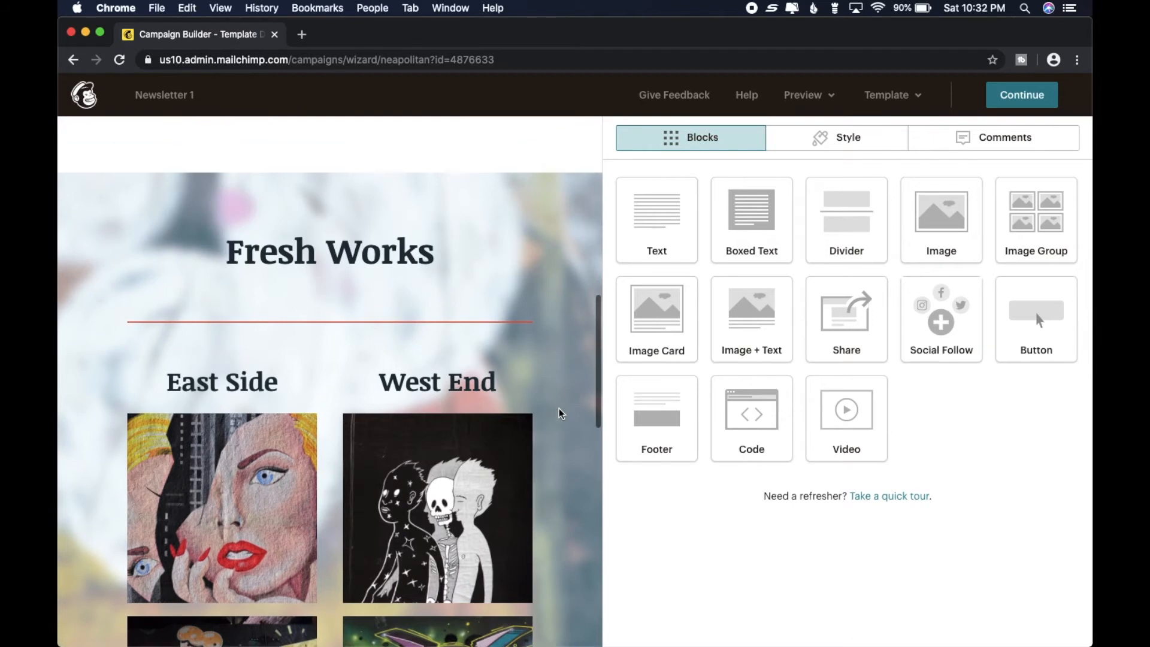
{"action": "scroll", "coordinate": [559, 413], "scroll_direction": "up", "scroll_amount": 2}
{"action": "scroll", "coordinate": [559, 412], "scroll_direction": "down", "scroll_amount": 6}
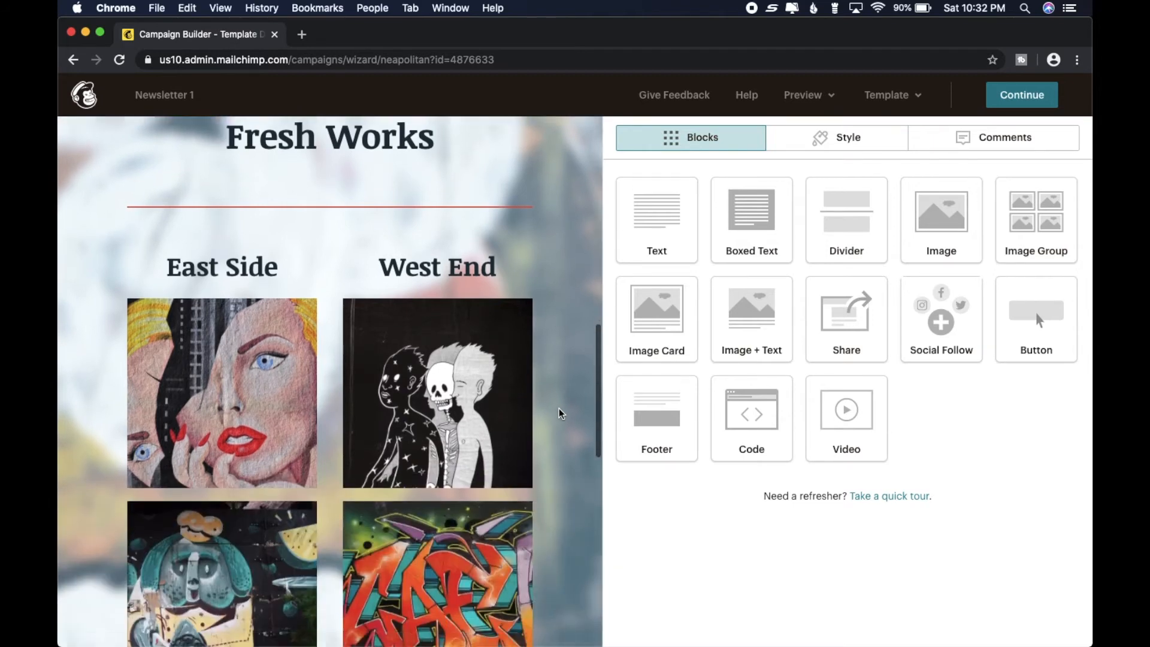
- Delete the East Side and West End headings and the black-and-white skeleton image in the Fresh Works section
{"action": "mouse_move", "coordinate": [222, 347]}
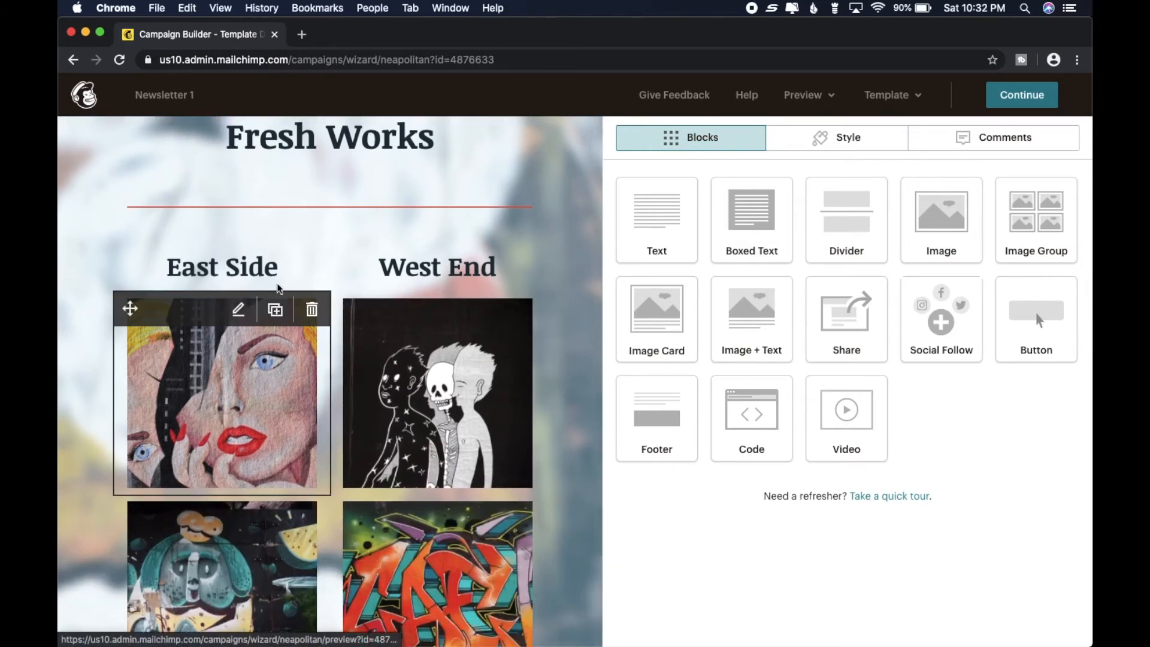
{"action": "left_click", "coordinate": [309, 262]}
{"action": "left_click", "coordinate": [412, 425]}
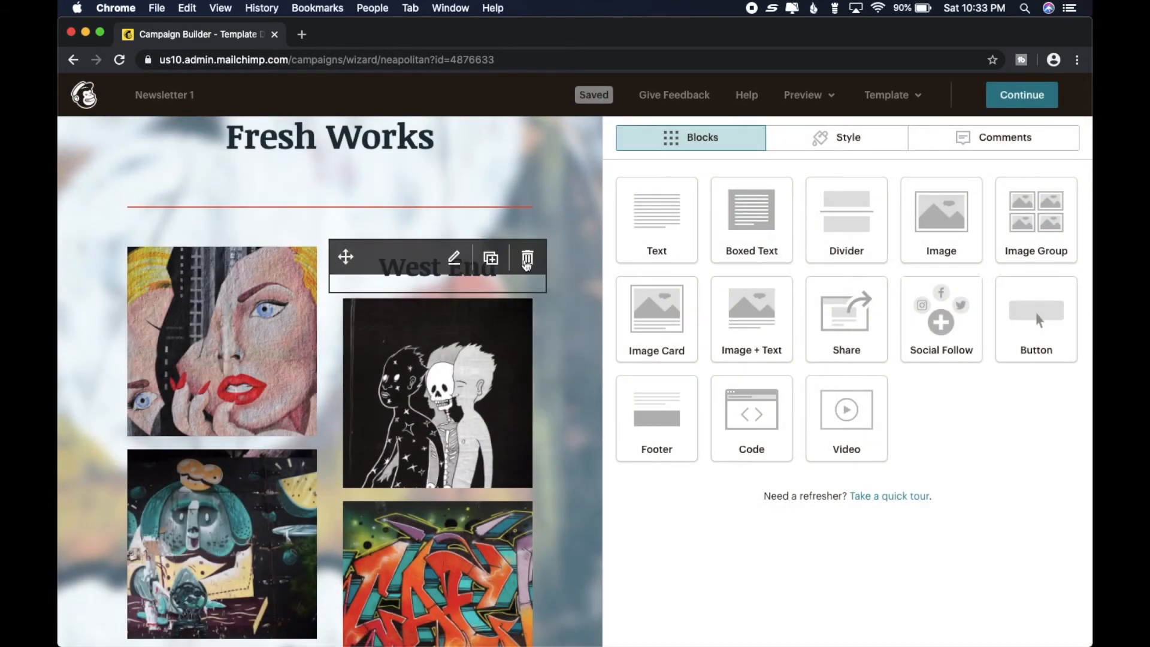
{"action": "left_click", "coordinate": [525, 263]}
{"action": "left_click", "coordinate": [413, 421]}
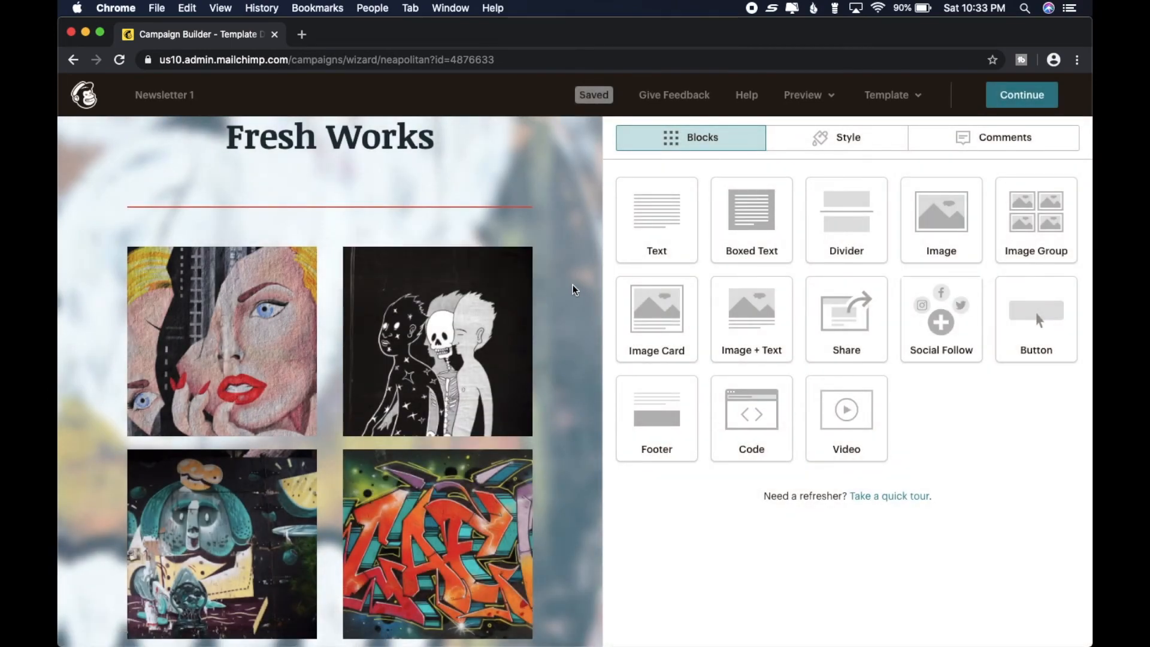
{"action": "left_click", "coordinate": [526, 259]}
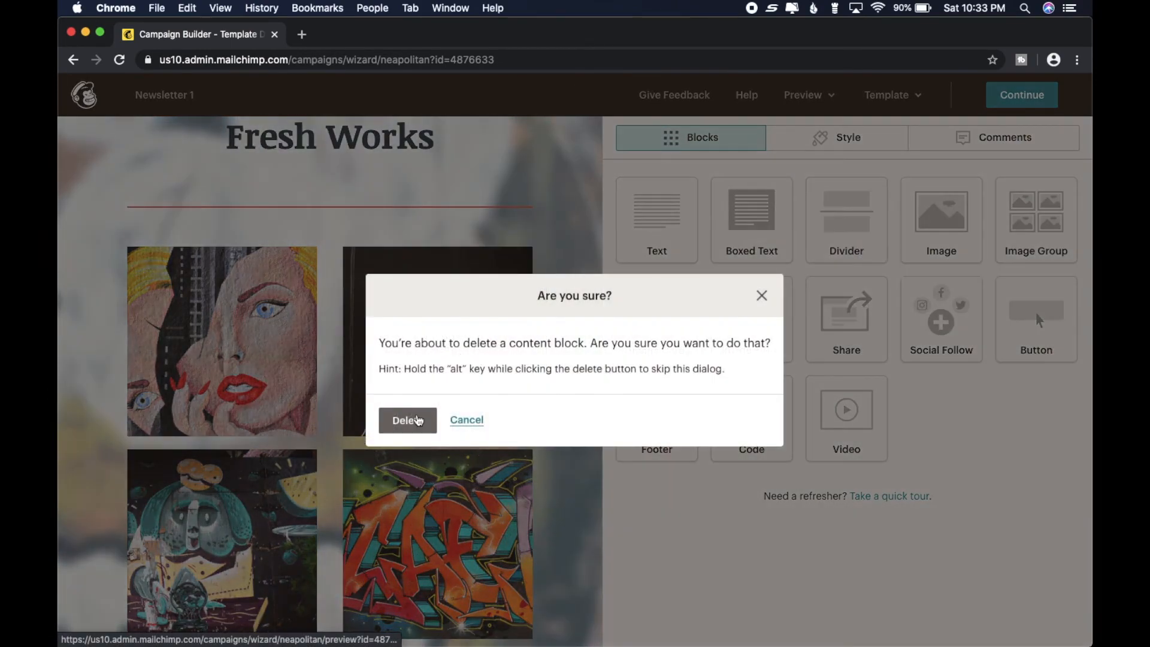
{"action": "left_click", "coordinate": [406, 422]}
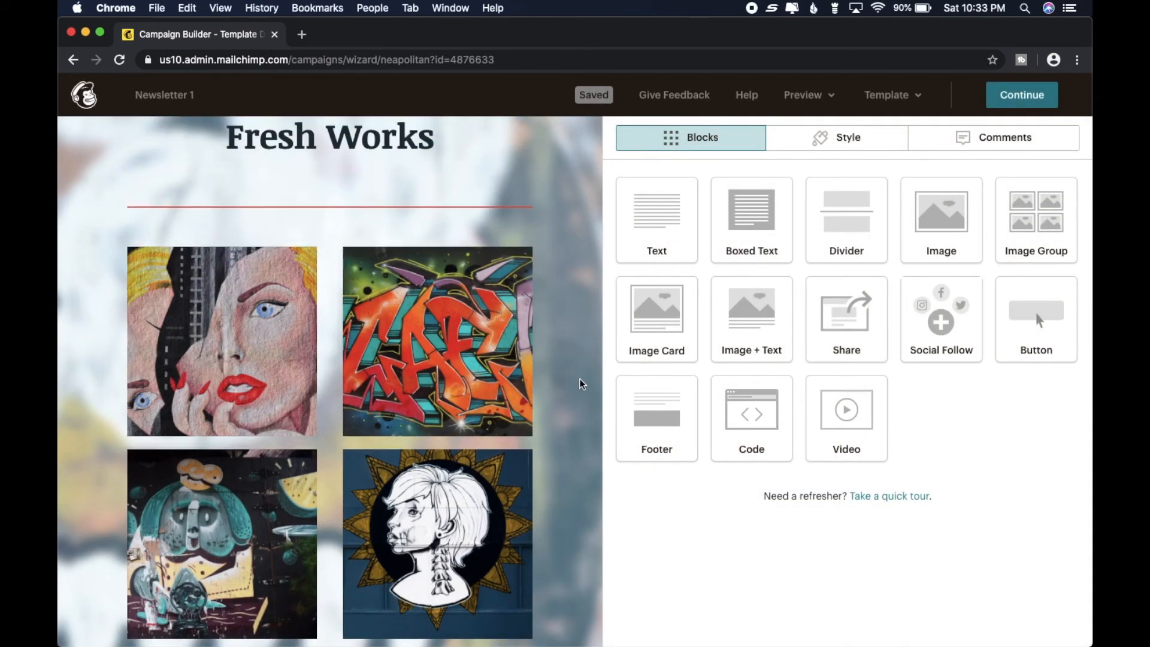
- Replace the Fresh Works heading text with a centred MY BOOKS
{"action": "scroll", "coordinate": [580, 381], "scroll_direction": "down", "scroll_amount": 5}
{"action": "scroll", "coordinate": [580, 381], "scroll_direction": "up", "scroll_amount": 8}
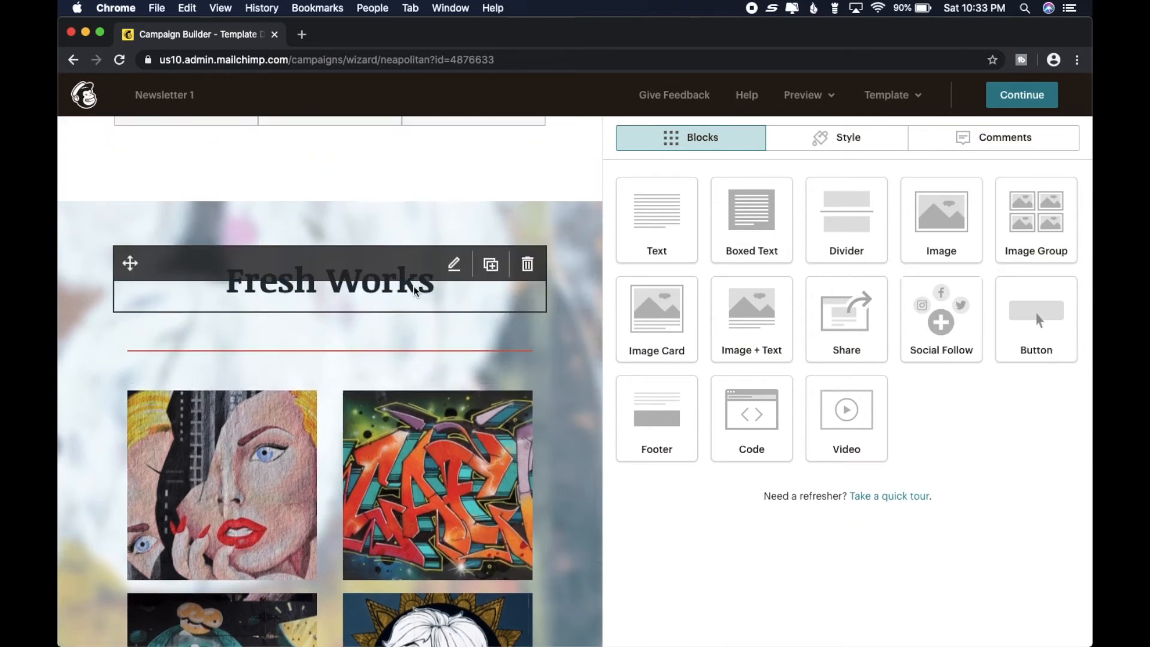
{"action": "left_click", "coordinate": [456, 265]}
{"action": "left_click_drag", "start_coordinate": [733, 253], "coordinate": [615, 254]}
{"action": "key", "text": "BackSpace"}
{"action": "left_click", "coordinate": [966, 231]}
{"action": "type", "text": "MY BOOKS"}
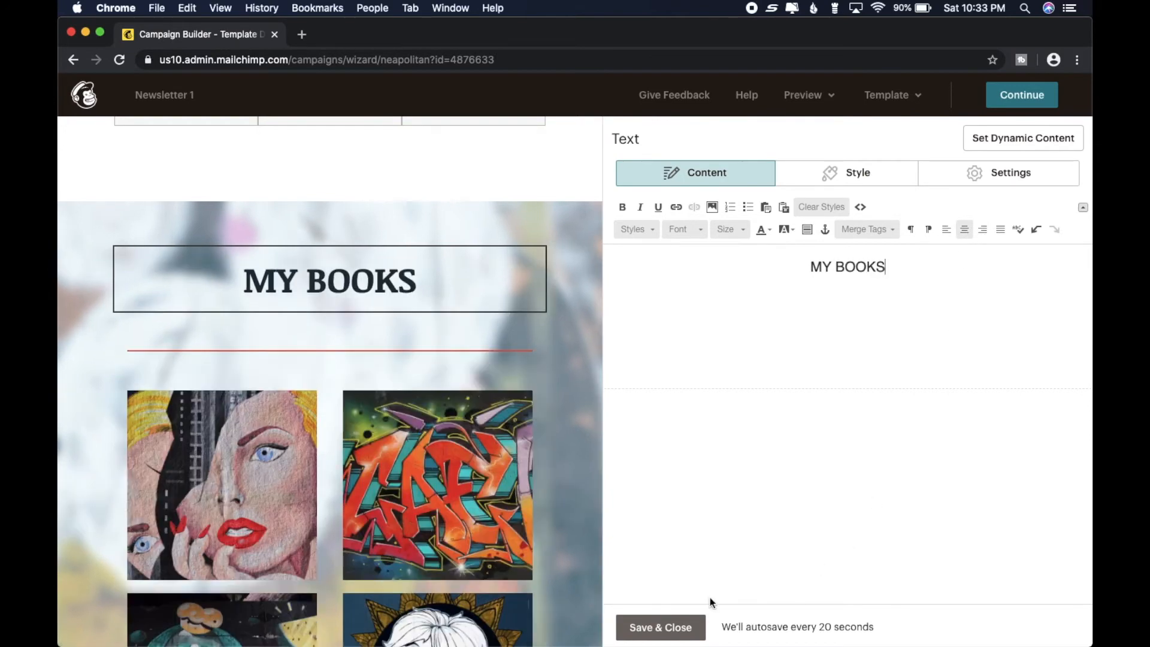
- Save the MY BOOKS heading and change the "make a donation" button's text to BUY NOW
{"action": "left_click", "coordinate": [681, 626]}
{"action": "scroll", "coordinate": [579, 407], "scroll_direction": "down", "scroll_amount": 1}
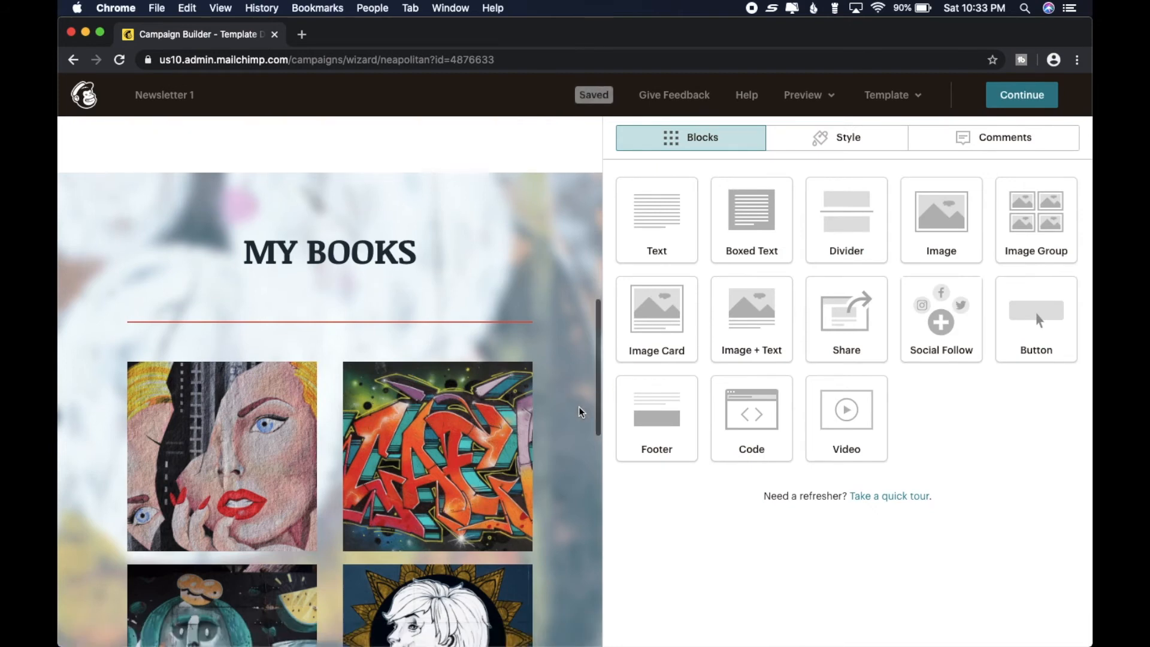
{"action": "scroll", "coordinate": [579, 408], "scroll_direction": "down", "scroll_amount": 9}
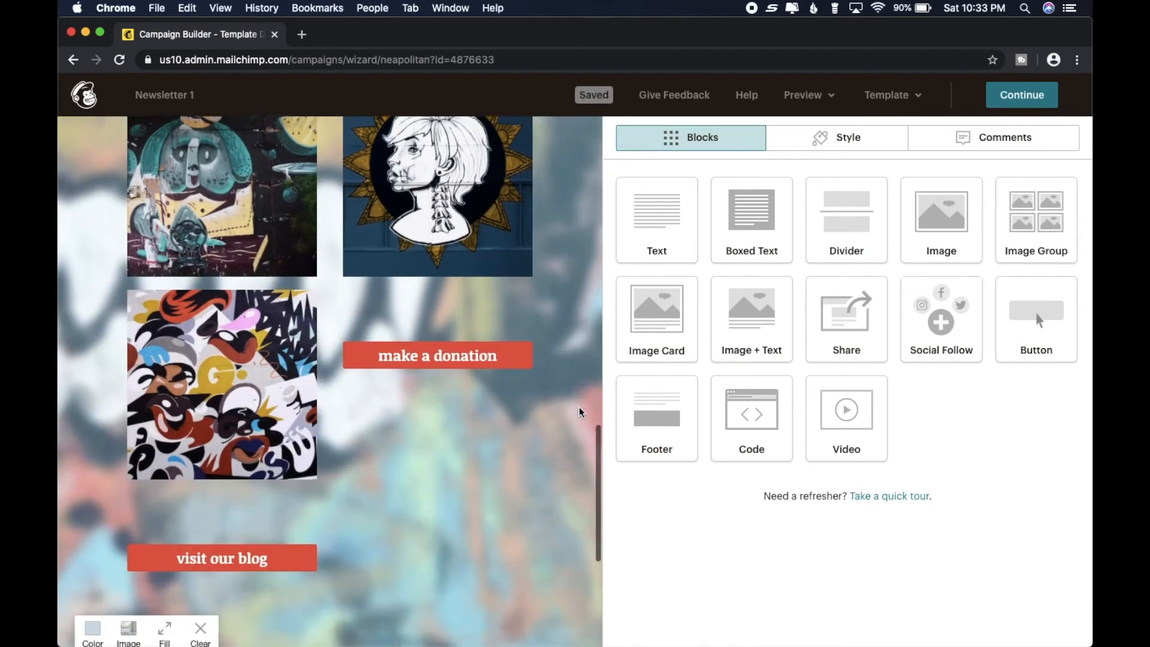
{"action": "mouse_move", "coordinate": [506, 317]}
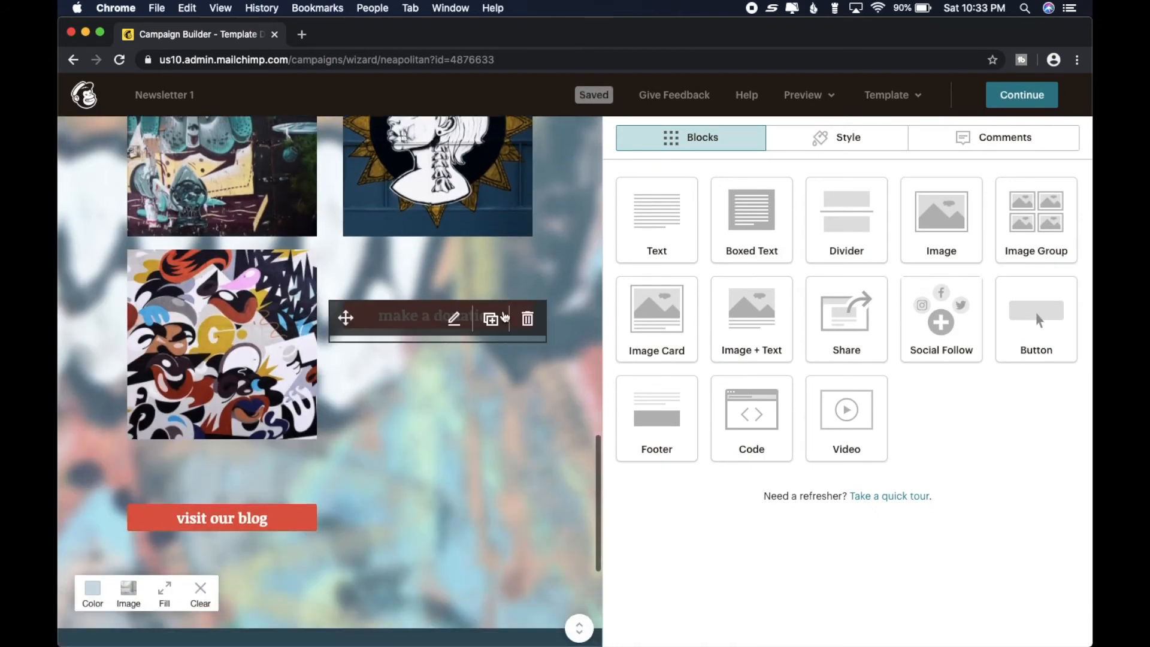
{"action": "left_click", "coordinate": [454, 323]}
{"action": "triple_click", "coordinate": [776, 228]}
{"action": "key", "text": "BackSpace"}
{"action": "type", "text": "BUT"}
{"action": "key", "text": "BackSpace"}
{"action": "type", "text": "Y NPW"}
{"action": "key", "text": "BackSpace"}
{"action": "type", "text": "OW"}
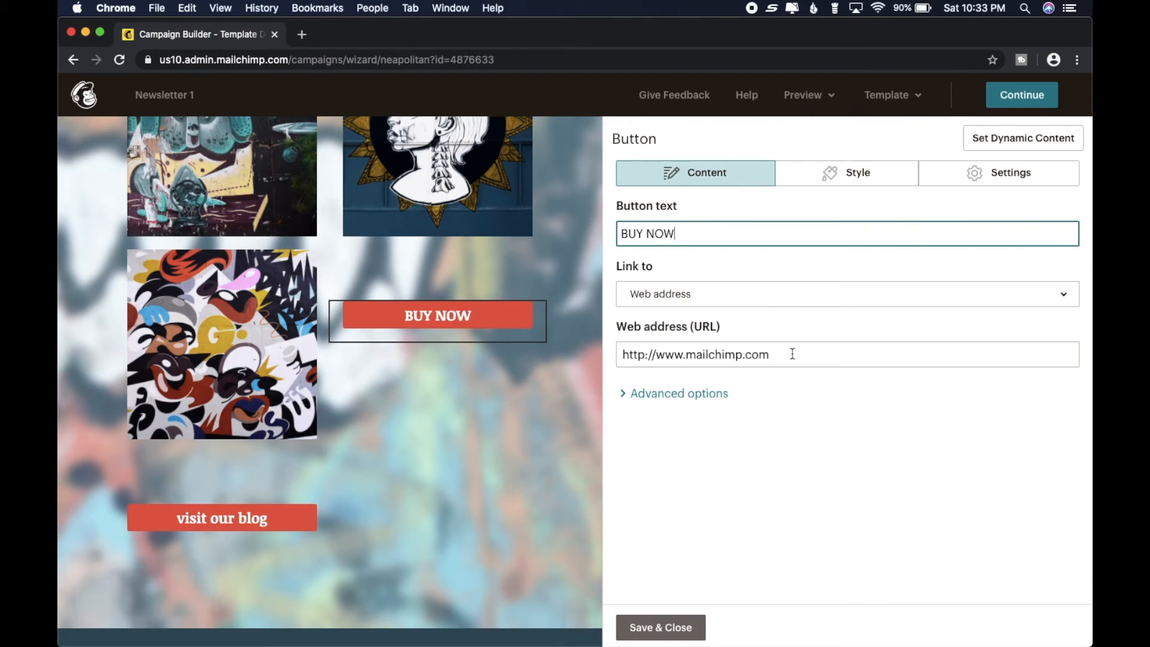
{"action": "left_click_drag", "start_coordinate": [793, 356], "coordinate": [715, 358]}
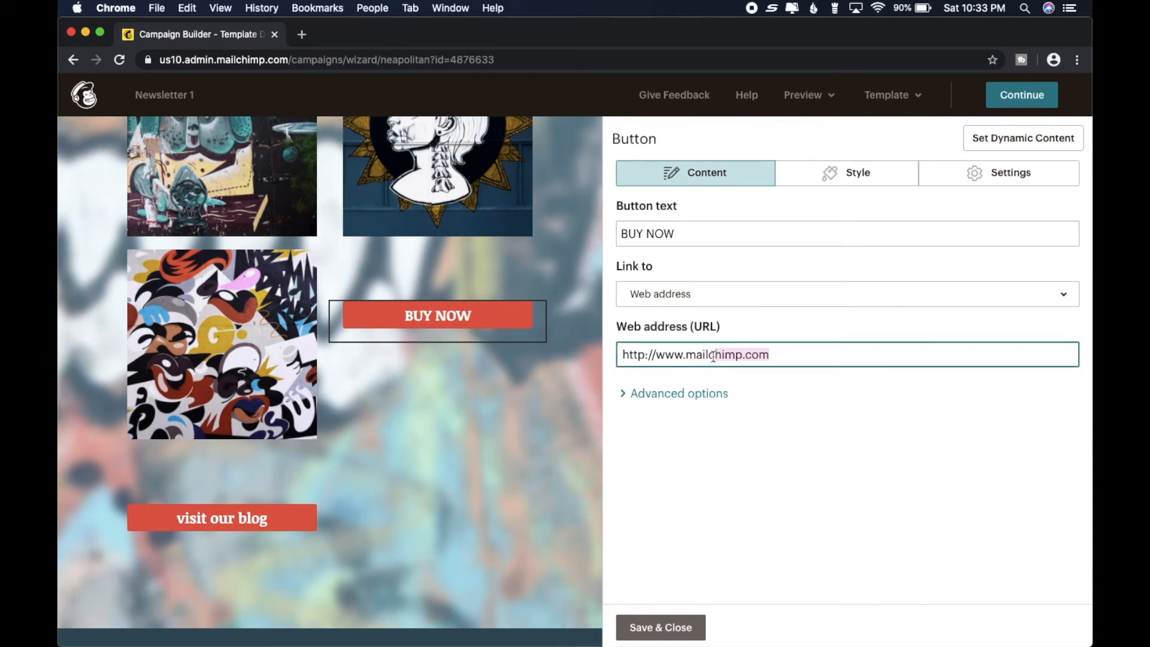
{"action": "key", "text": "BackSpace"}
{"action": "key", "text": "BackSpace"}
{"action": "key", "text": "BackSpace"}
{"action": "key", "text": "BackSpace"}
{"action": "key", "text": "BackSpace"}
{"action": "key", "text": "BackSpace"}
{"action": "type", "text": "amazon.com"}
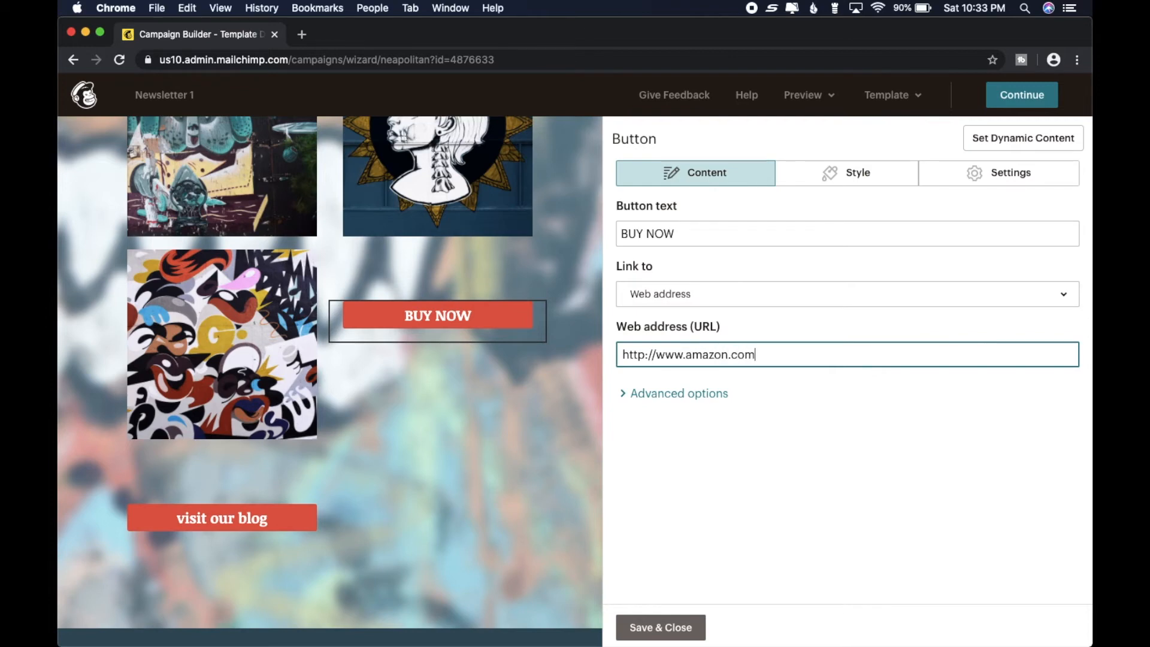
{"action": "left_click", "coordinate": [668, 628]}
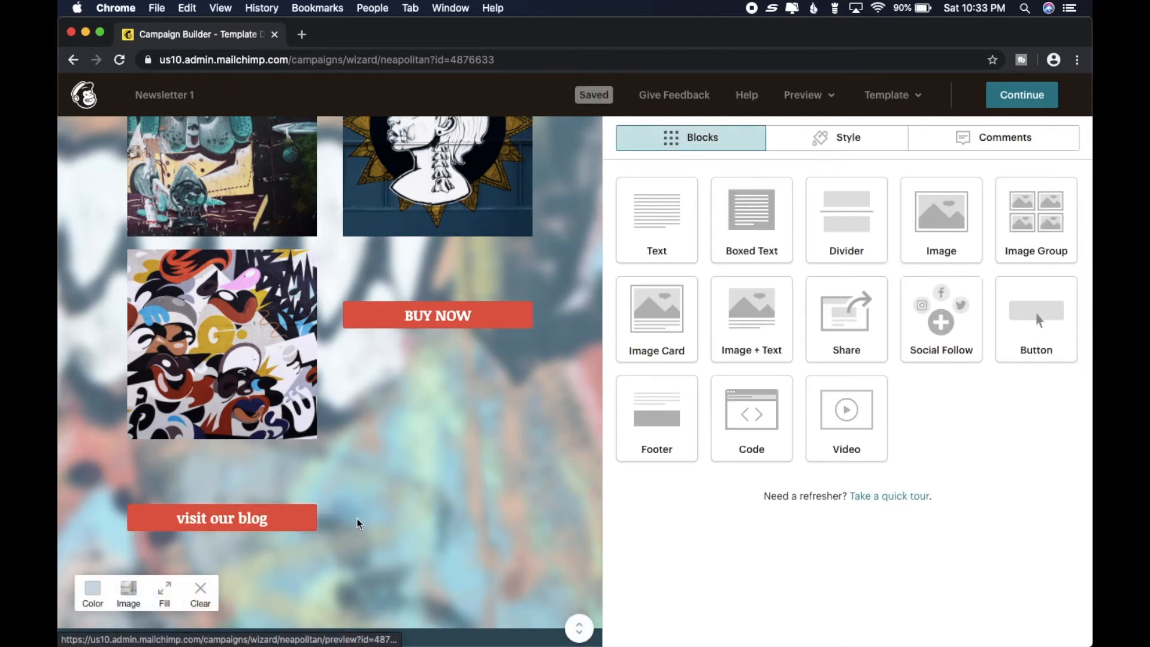
- Change the "visit our blog" button's text to VISIT MY AUTHOR SITE! and save it with its existing web address
{"action": "scroll", "coordinate": [412, 517], "scroll_direction": "down", "scroll_amount": 5}
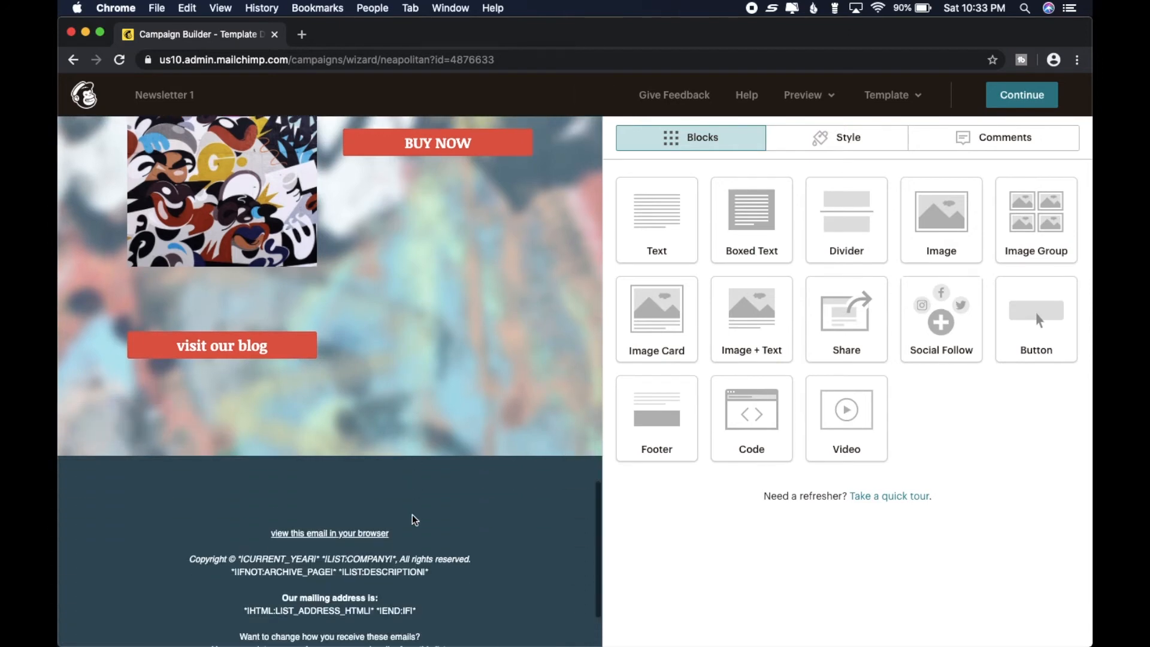
{"action": "scroll", "coordinate": [412, 517], "scroll_direction": "up", "scroll_amount": 2}
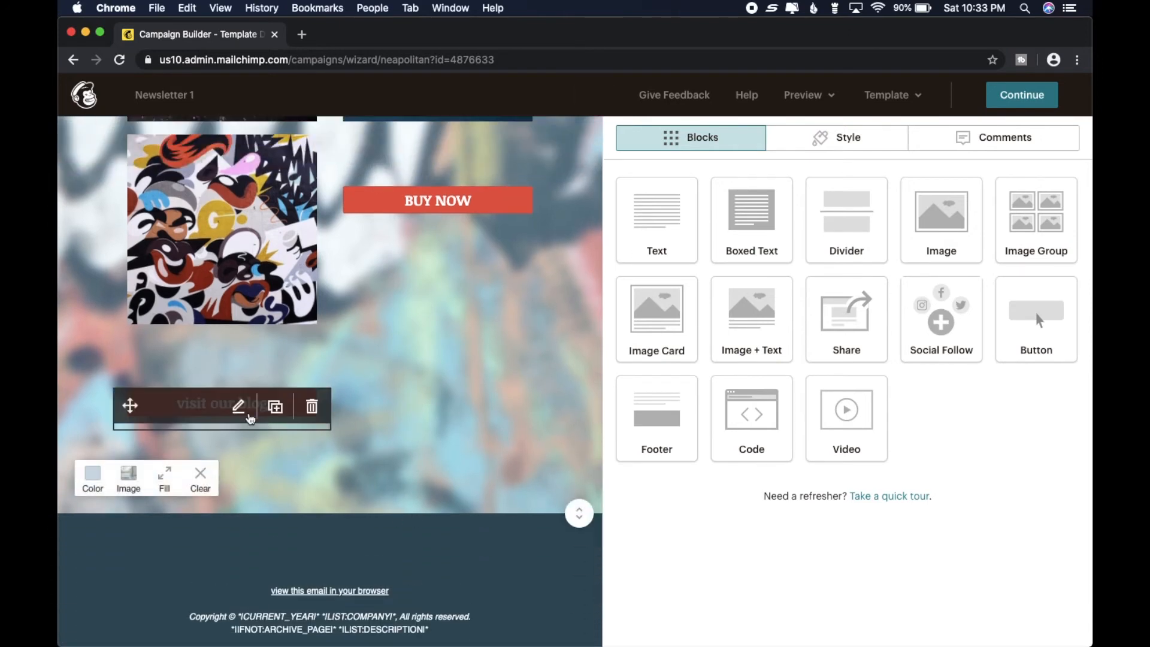
{"action": "left_click", "coordinate": [240, 406]}
{"action": "triple_click", "coordinate": [739, 235]}
{"action": "key", "text": "BackSpace"}
{"action": "type", "text": "VISIT MY "}
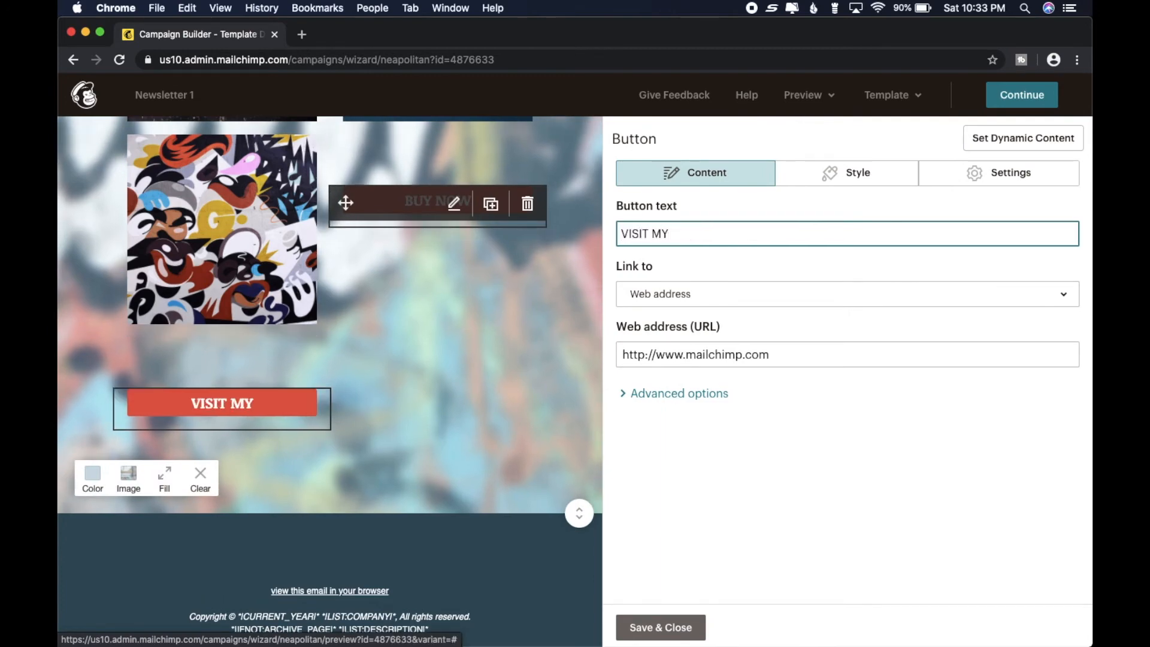
{"action": "type", "text": "AUTHOR SITE!"}
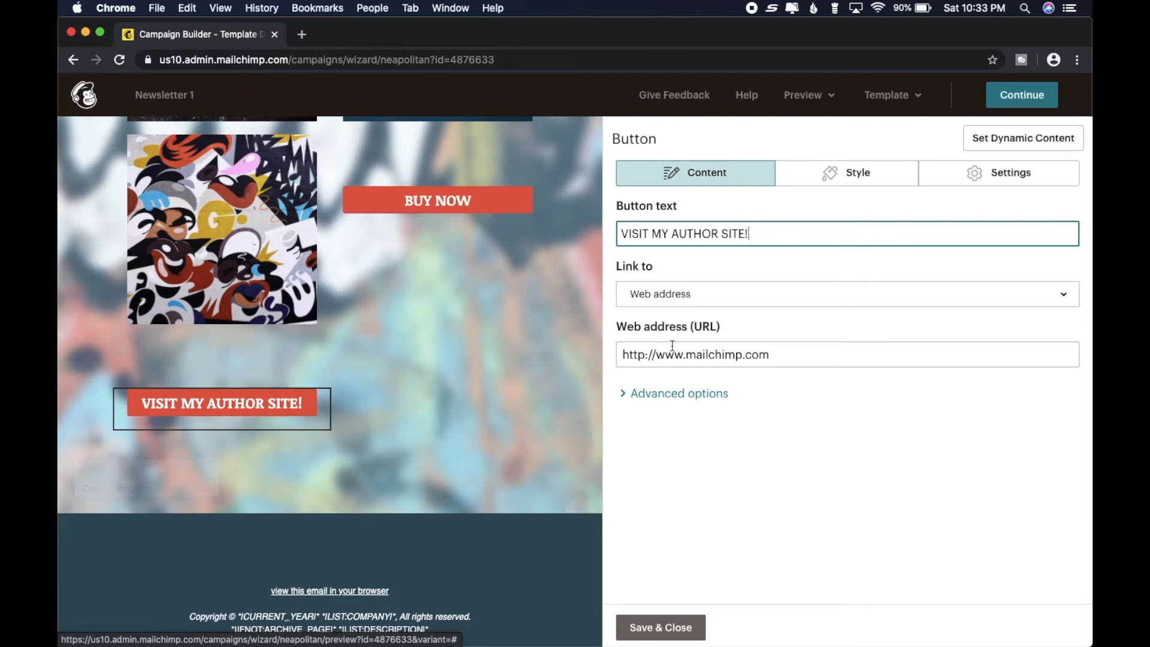
{"action": "left_click", "coordinate": [811, 353]}
{"action": "left_click_drag", "start_coordinate": [811, 354], "coordinate": [693, 358]}
{"action": "left_click", "coordinate": [801, 352]}
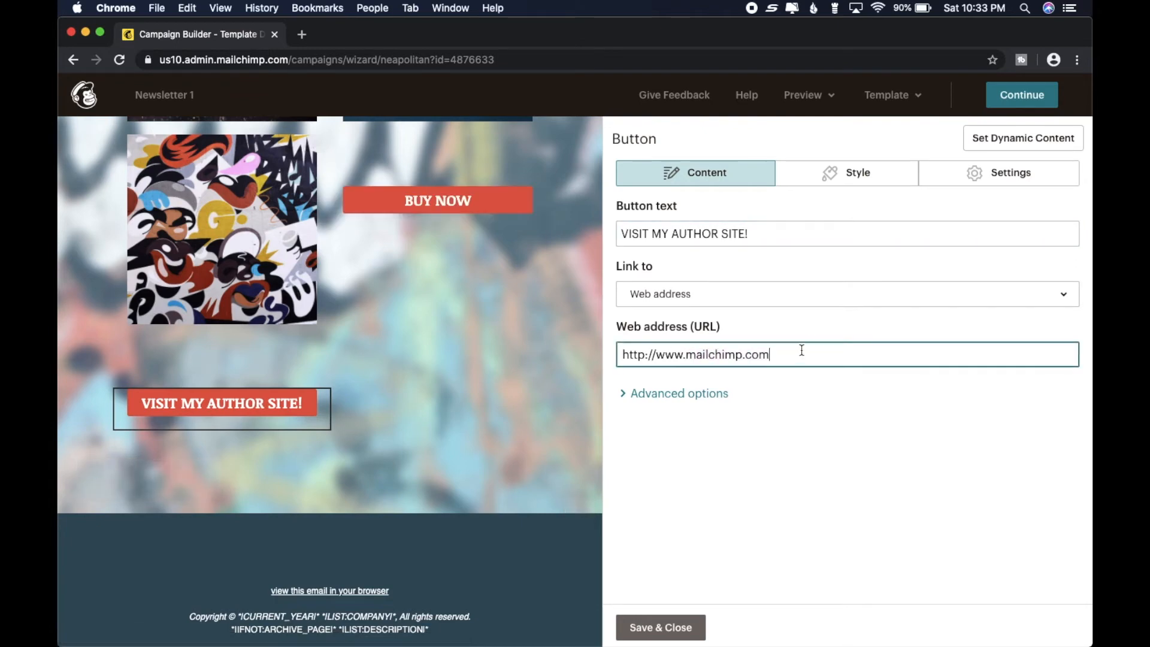
{"action": "left_click", "coordinate": [653, 628]}
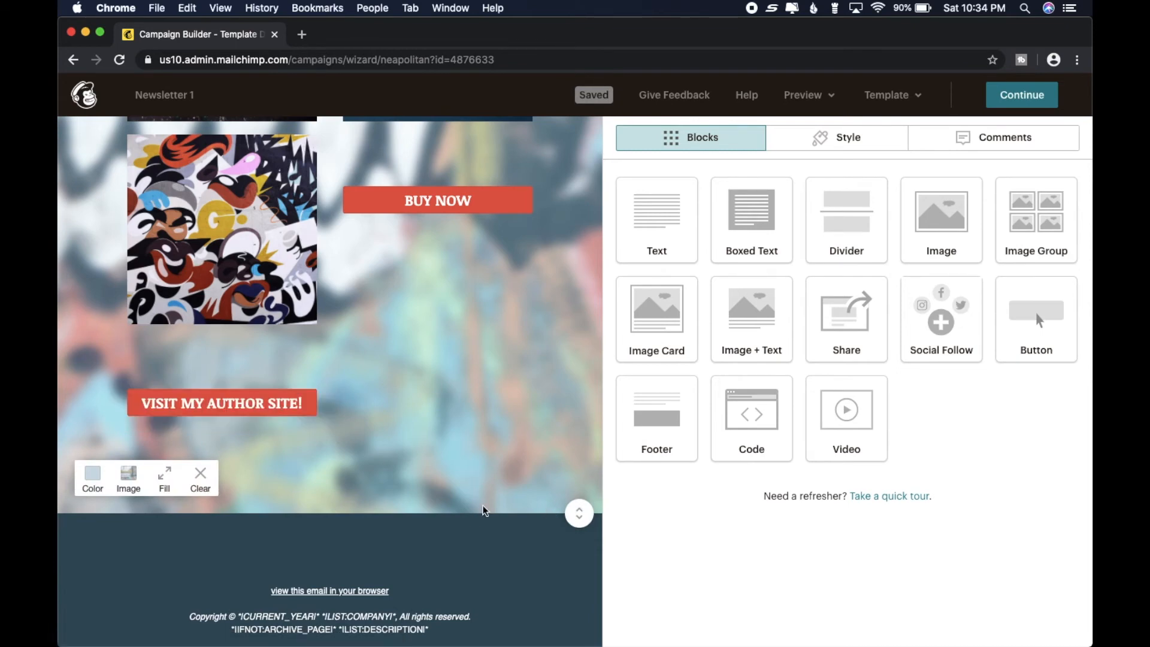
- Add a Social Follow block to the footer between the "view this email in your browser" link and the copyright text
{"action": "scroll", "coordinate": [485, 508], "scroll_direction": "down", "scroll_amount": 3}
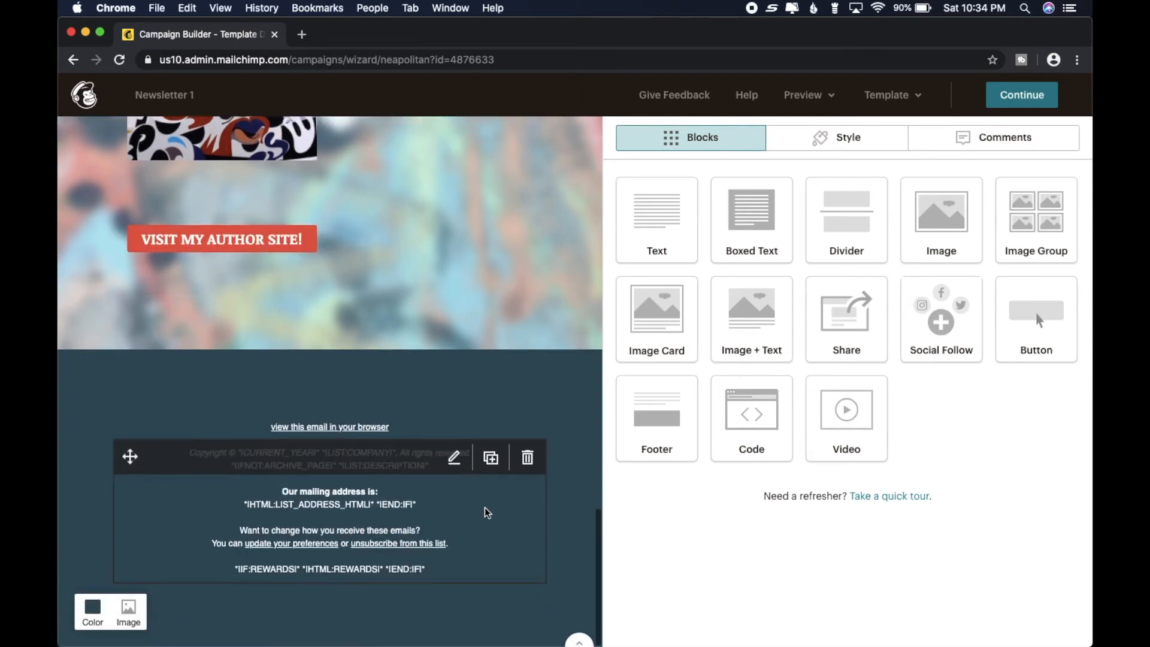
{"action": "scroll", "coordinate": [485, 508], "scroll_direction": "up", "scroll_amount": 1}
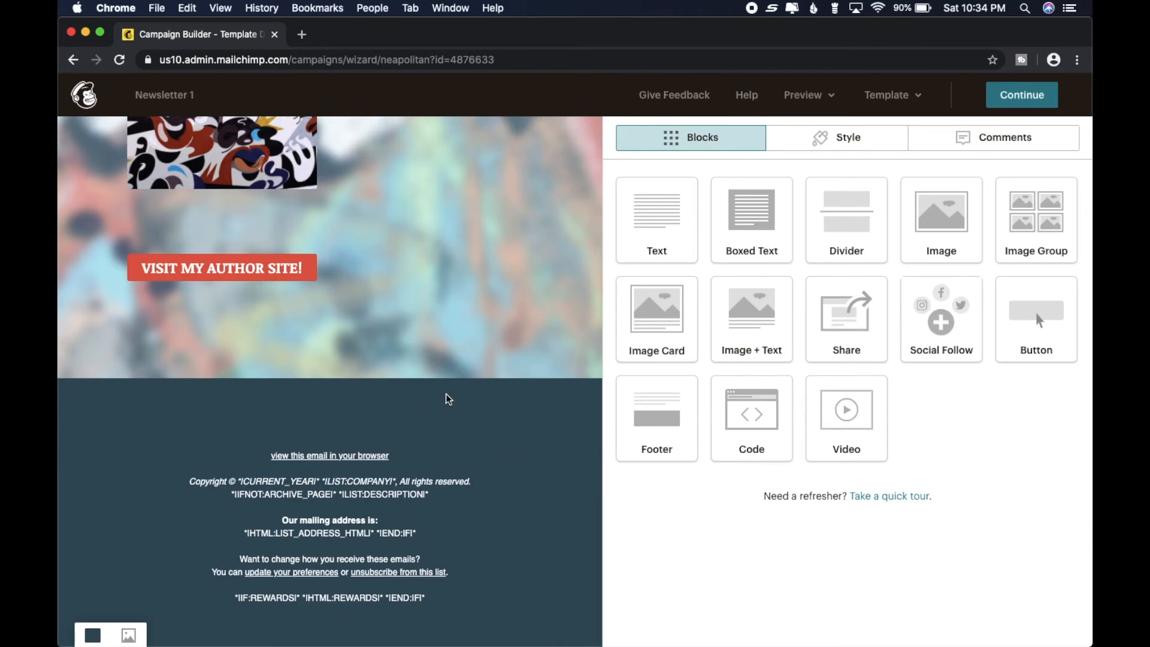
{"action": "scroll", "coordinate": [478, 405], "scroll_direction": "down", "scroll_amount": 1}
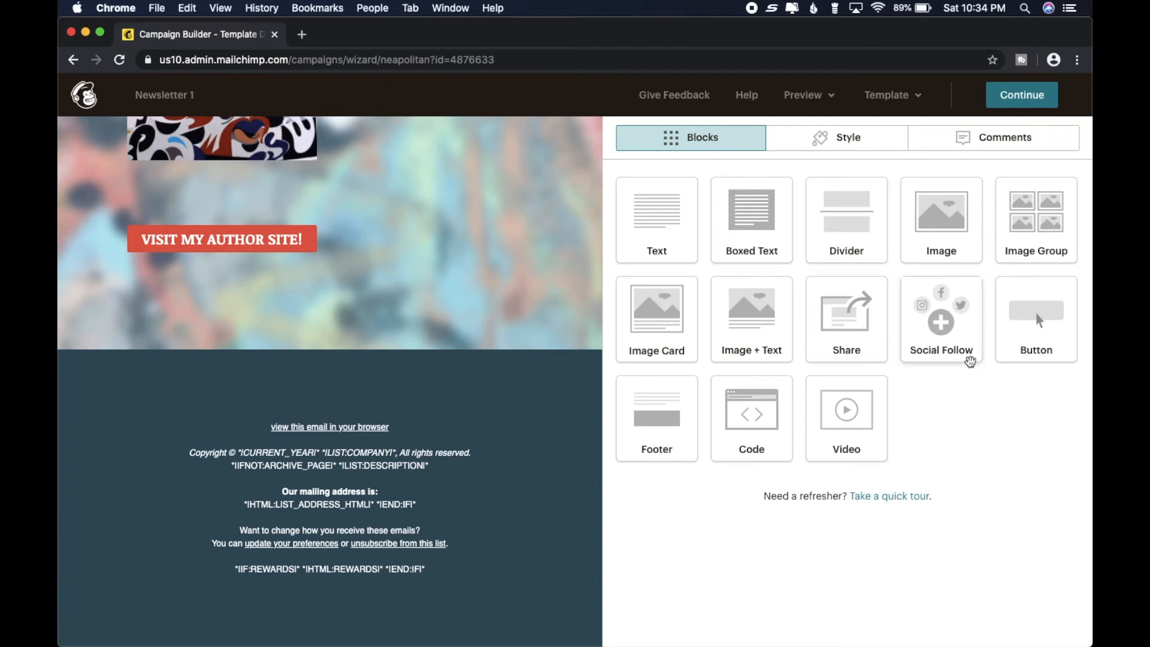
{"action": "left_click_drag", "start_coordinate": [944, 319], "coordinate": [283, 445]}
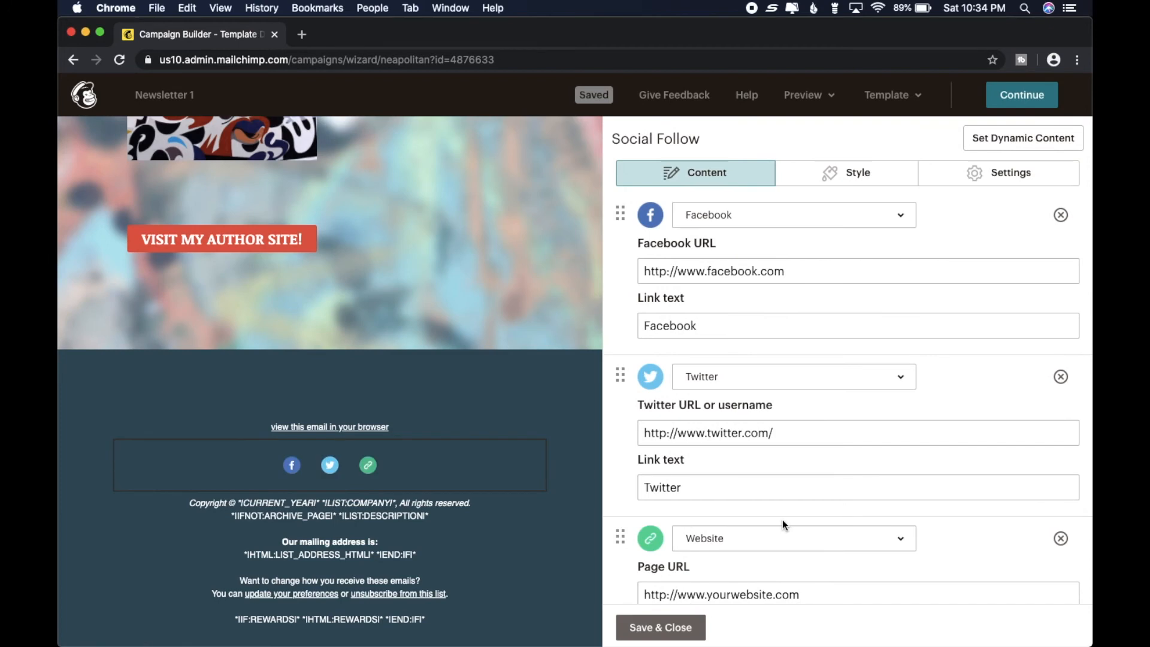
- Look through the network choices for the Twitter entry, keep Twitter, and save the Social Follow block
{"action": "mouse_move", "coordinate": [315, 519]}
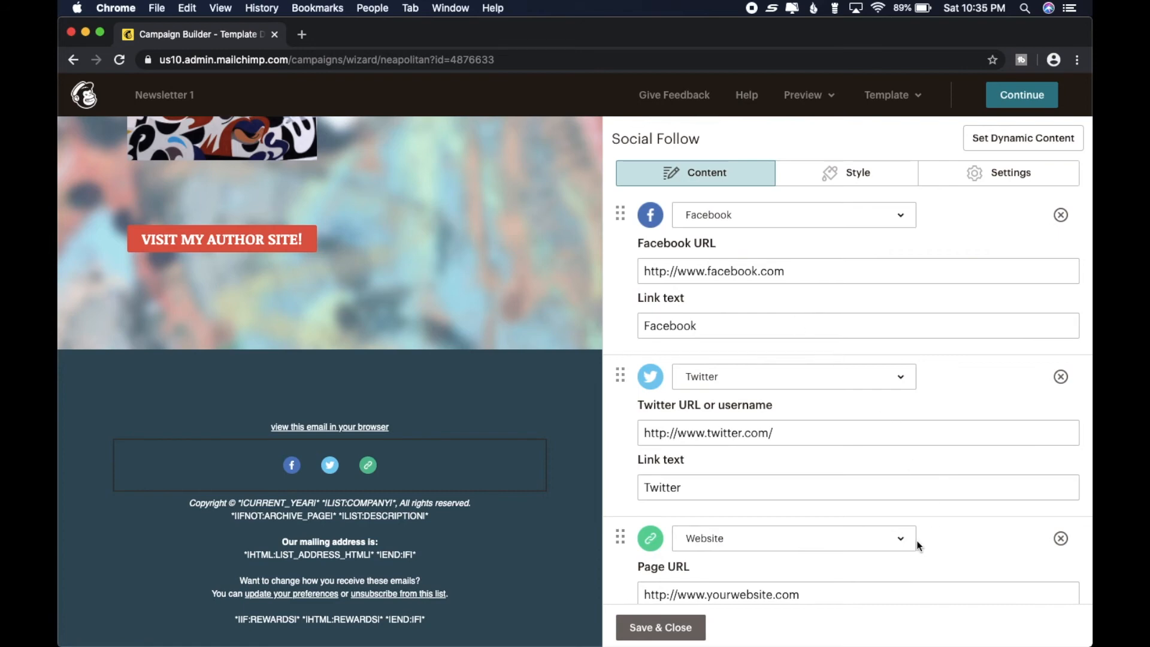
{"action": "left_click", "coordinate": [906, 386]}
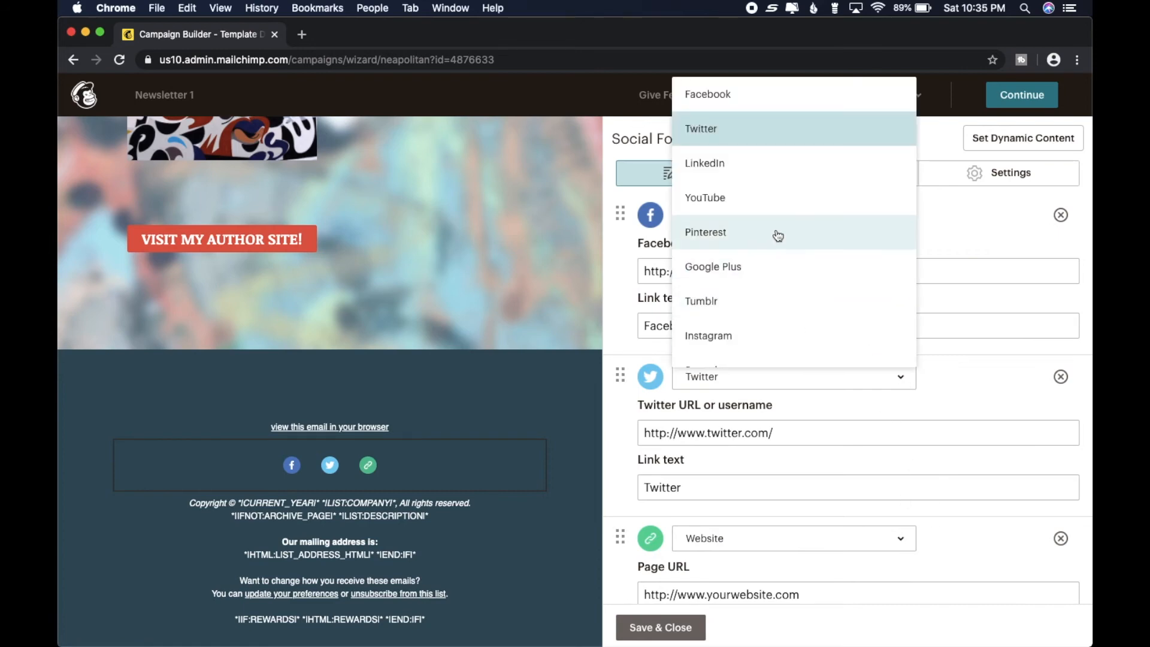
{"action": "left_click", "coordinate": [1008, 232]}
{"action": "left_click", "coordinate": [683, 633]}
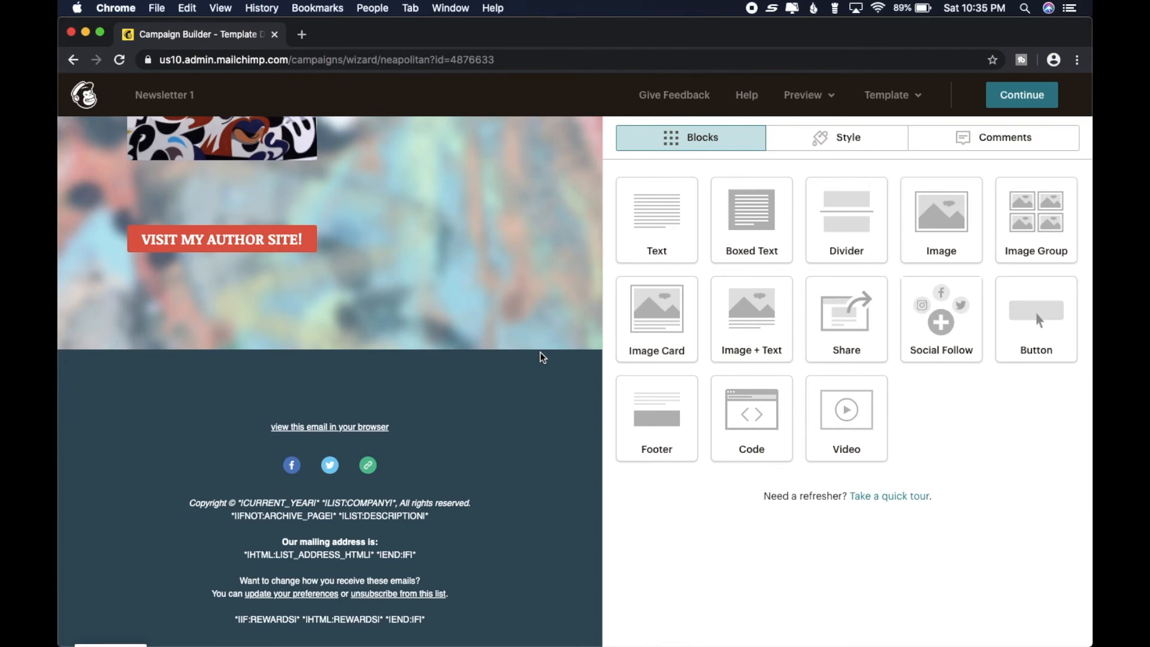
- Return to the start of the newsletter and open it in preview mode
{"action": "mouse_move", "coordinate": [359, 471]}
{"action": "scroll", "coordinate": [549, 424], "scroll_direction": "down", "scroll_amount": 3}
{"action": "scroll", "coordinate": [549, 424], "scroll_direction": "up", "scroll_amount": 10}
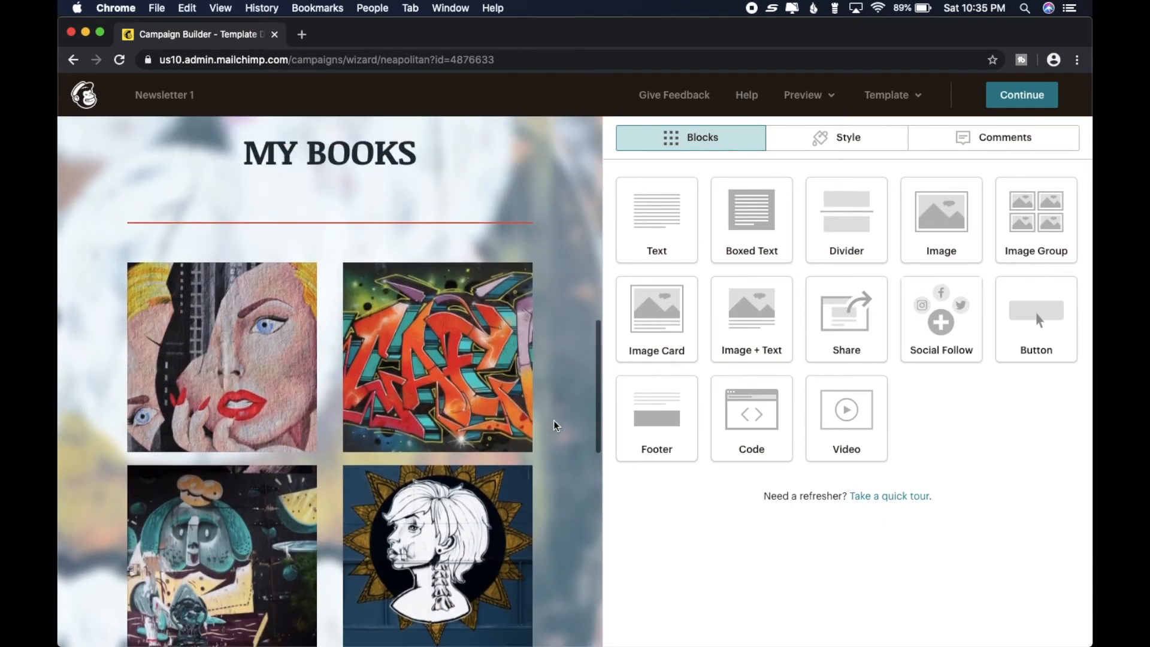
{"action": "scroll", "coordinate": [597, 375], "scroll_direction": "up", "scroll_amount": 3}
{"action": "left_click_drag", "start_coordinate": [598, 375], "coordinate": [660, 397]}
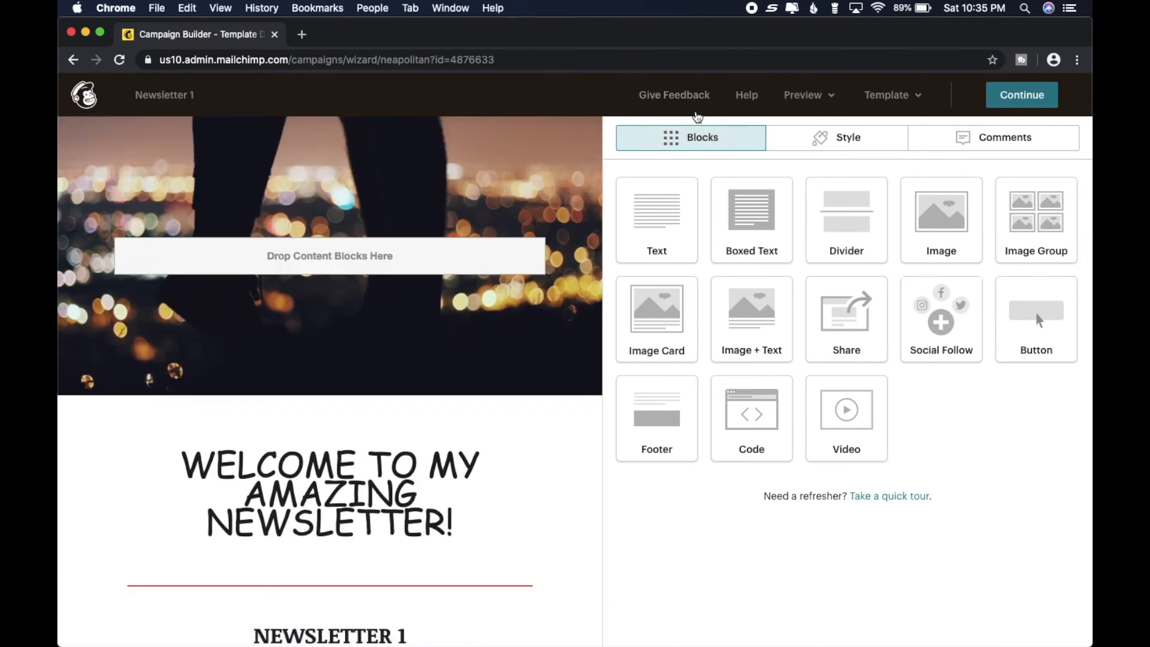
{"action": "left_click", "coordinate": [827, 97]}
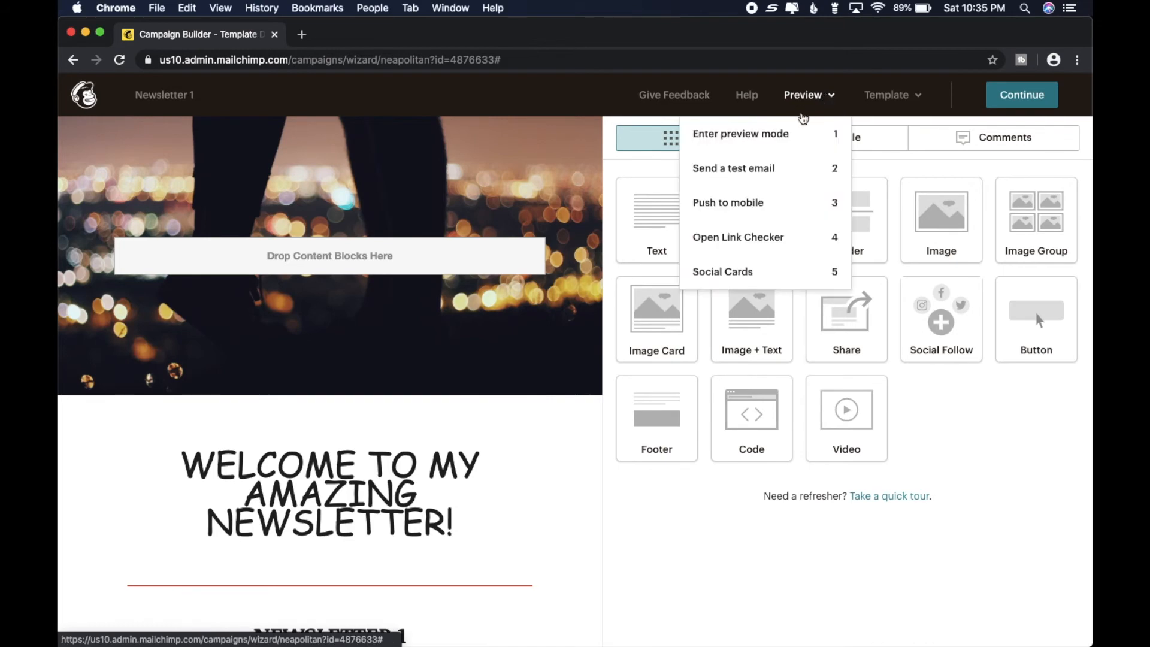
{"action": "left_click", "coordinate": [757, 142]}
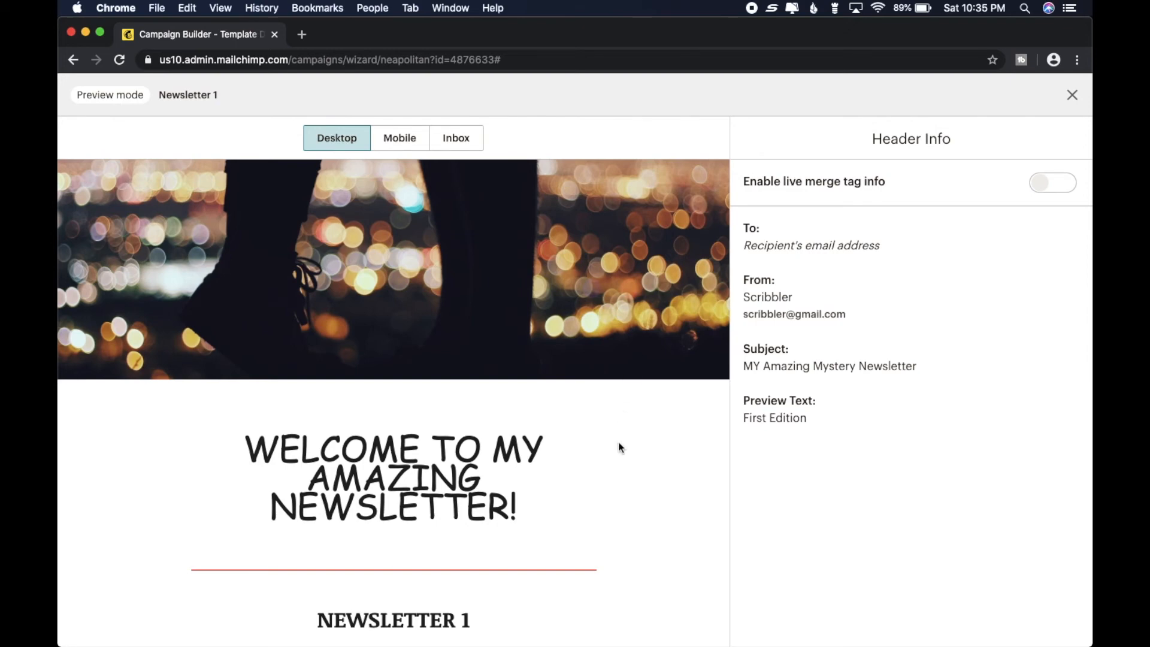
- Review the desktop preview of the newsletter from header image to footer and exit preview mode
{"action": "scroll", "coordinate": [623, 454], "scroll_direction": "down", "scroll_amount": 3}
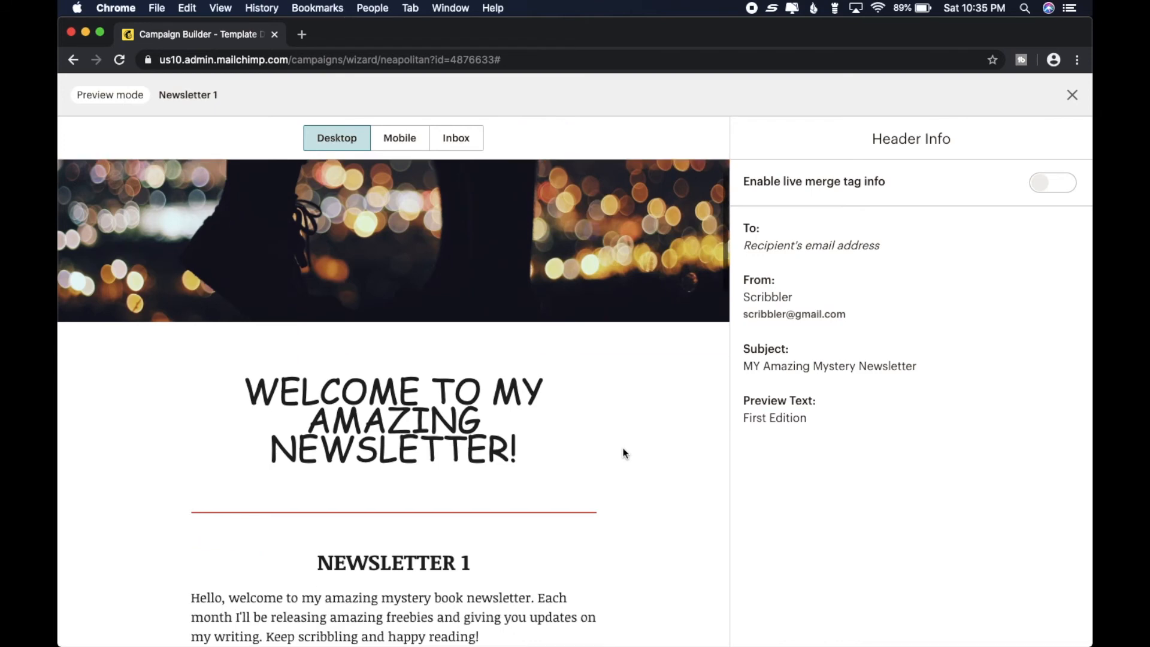
{"action": "scroll", "coordinate": [623, 454], "scroll_direction": "up", "scroll_amount": 3}
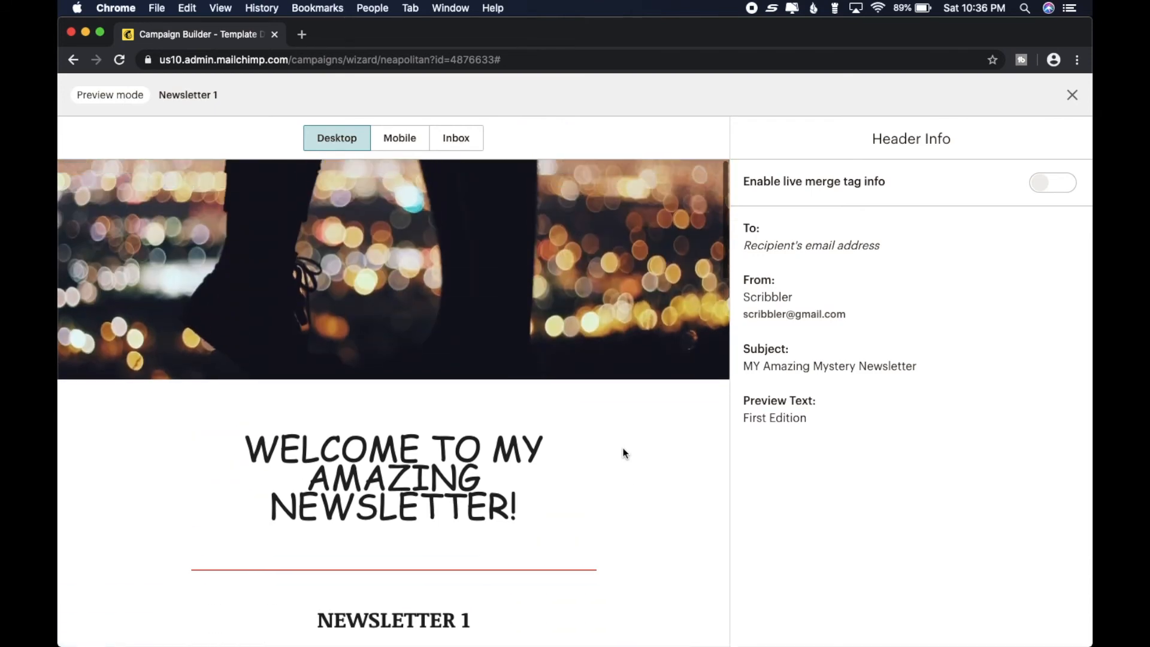
{"action": "scroll", "coordinate": [557, 474], "scroll_direction": "down", "scroll_amount": 2}
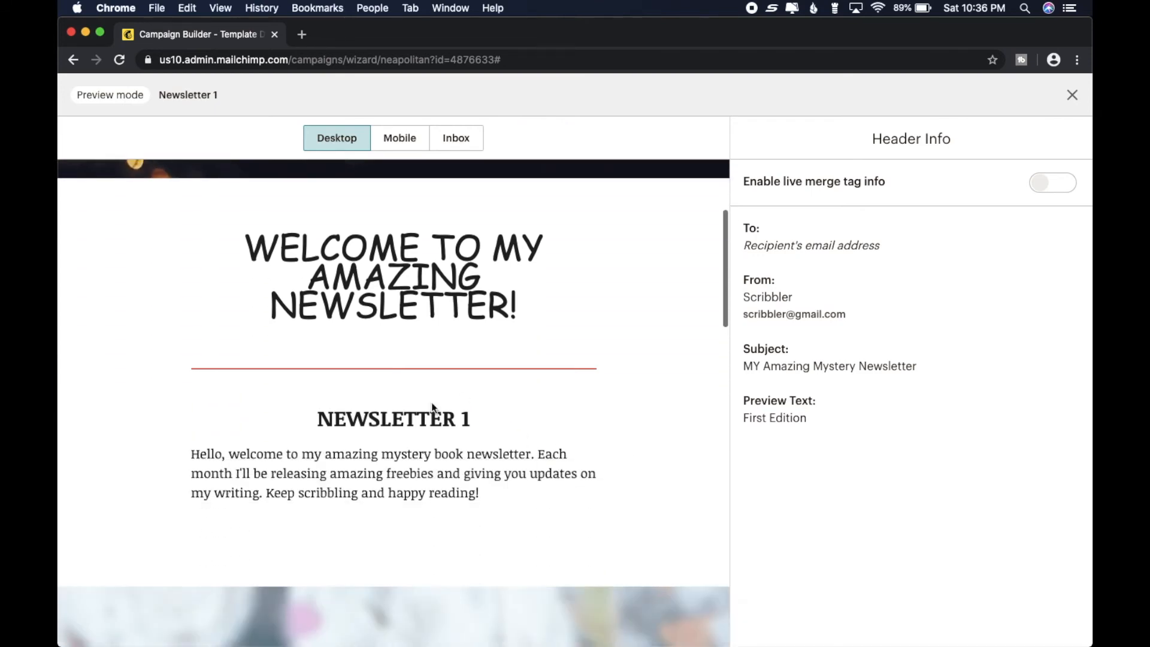
{"action": "scroll", "coordinate": [646, 481], "scroll_direction": "down", "scroll_amount": 3}
{"action": "scroll", "coordinate": [646, 483], "scroll_direction": "down", "scroll_amount": 11}
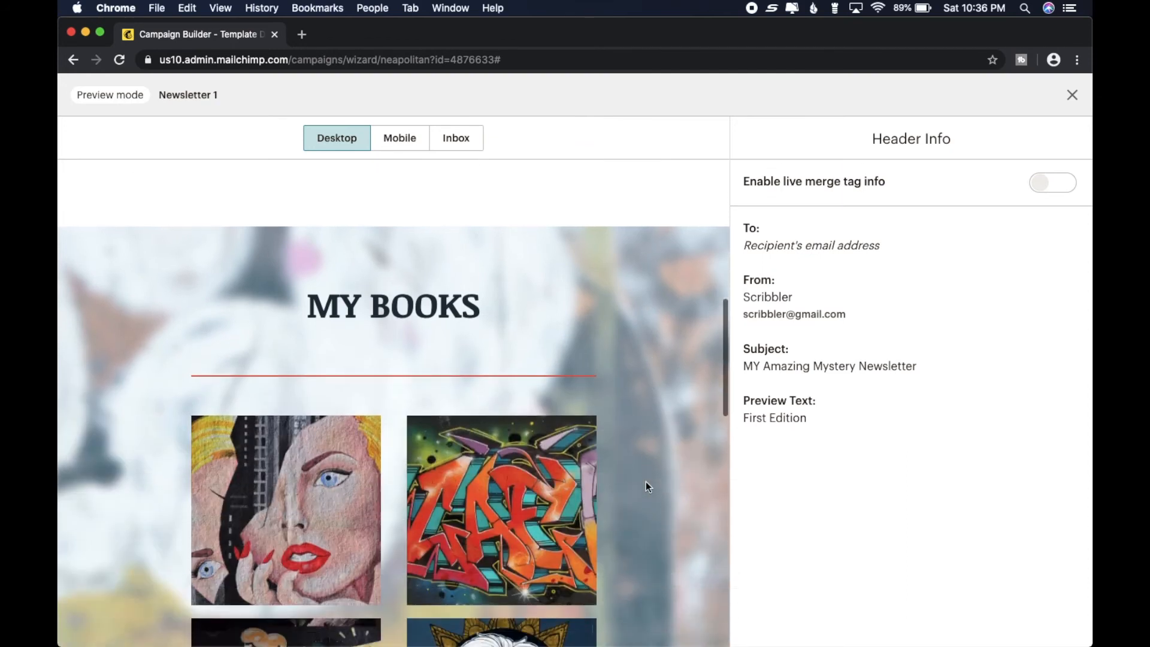
{"action": "scroll", "coordinate": [646, 483], "scroll_direction": "down", "scroll_amount": 7}
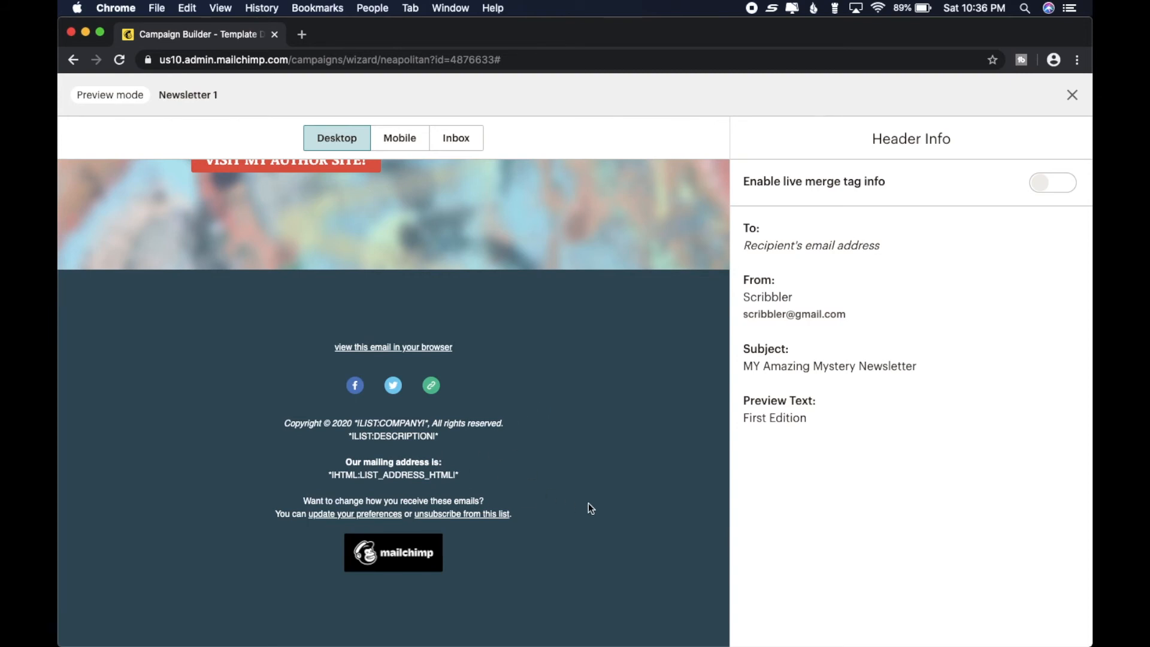
{"action": "scroll", "coordinate": [588, 504], "scroll_direction": "up", "scroll_amount": 6}
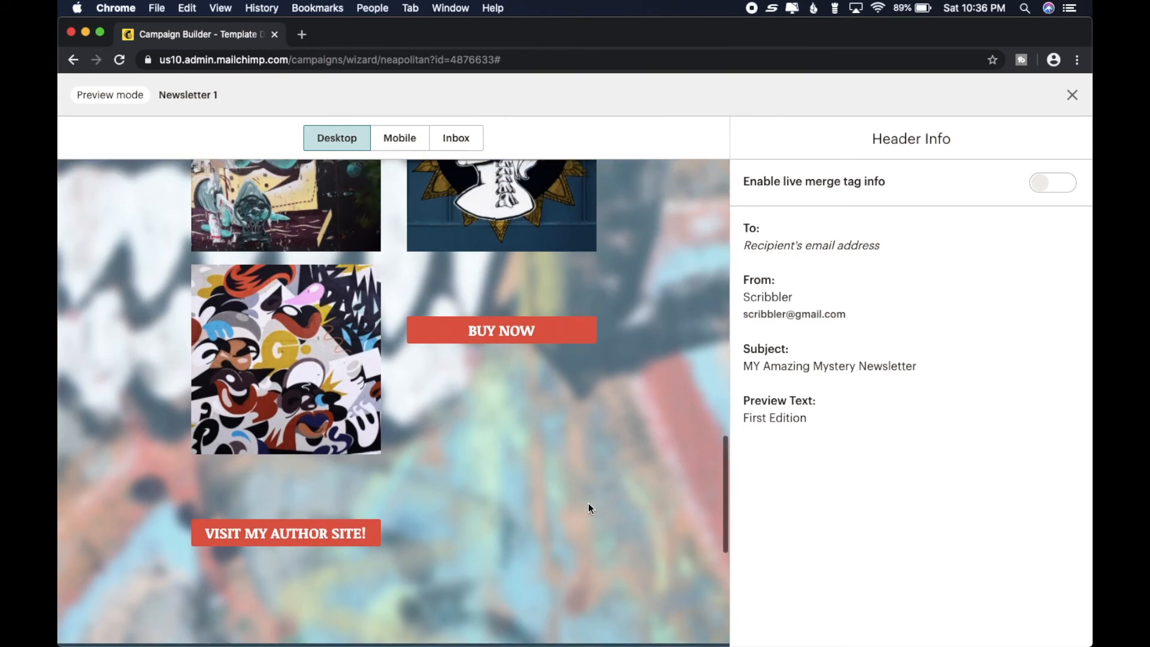
{"action": "scroll", "coordinate": [588, 508], "scroll_direction": "up", "scroll_amount": 10}
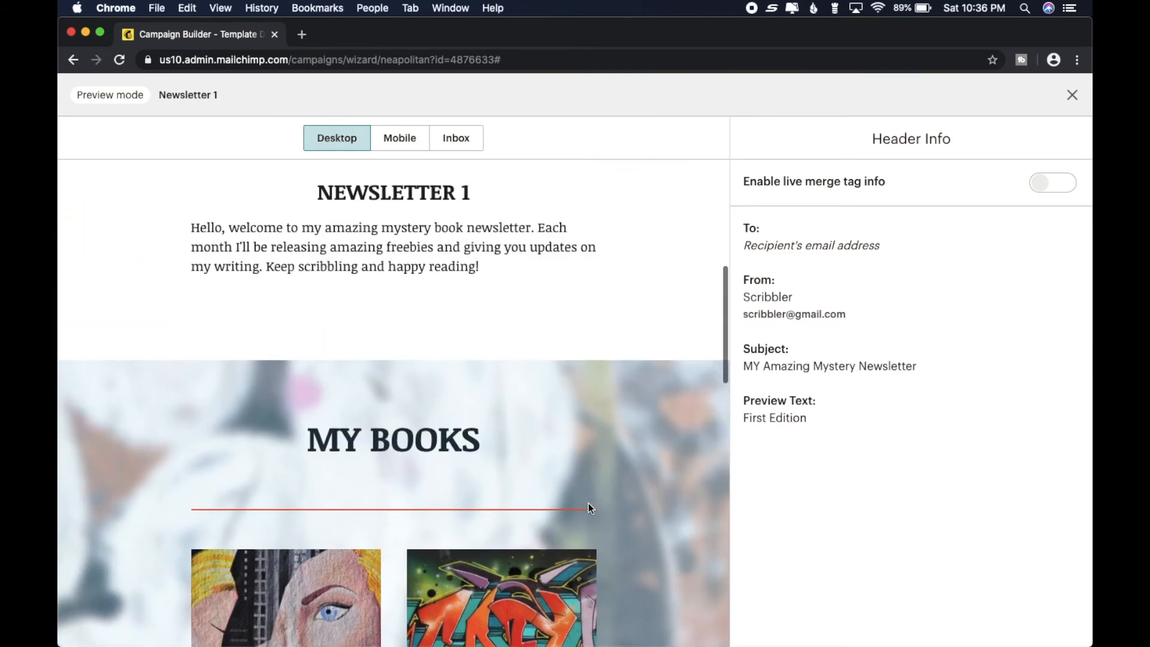
{"action": "scroll", "coordinate": [589, 508], "scroll_direction": "up", "scroll_amount": 7}
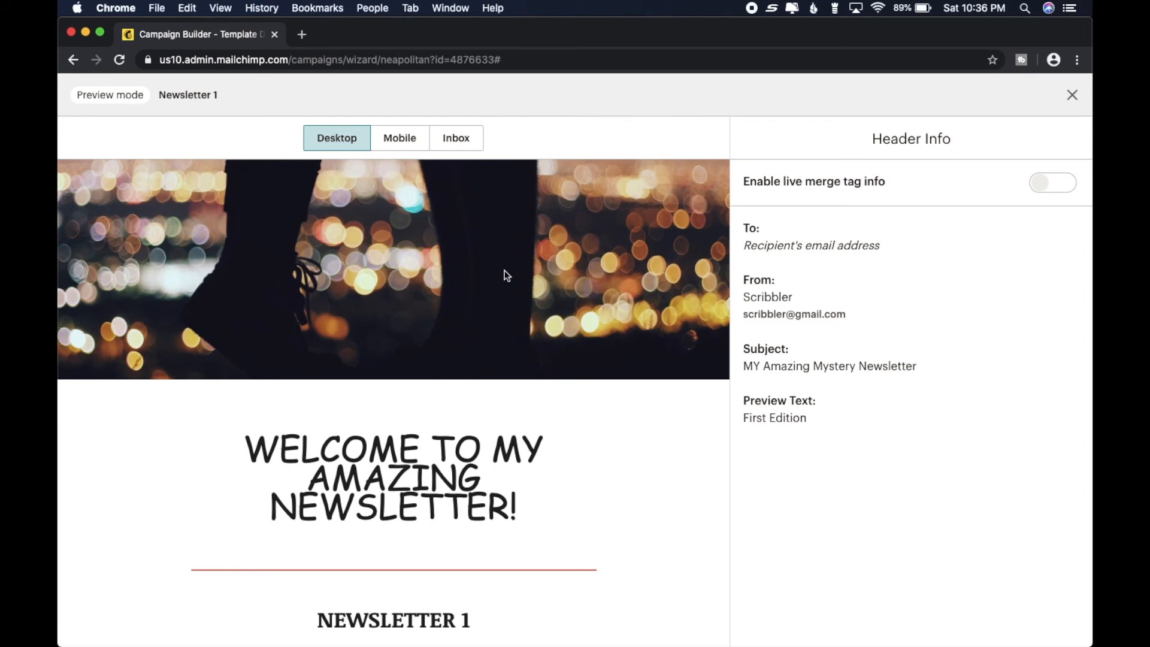
{"action": "left_click", "coordinate": [1072, 97]}
- Open the WELCOME TO MY AMAZING NEWSLETTER! text block and show its text style settings
{"action": "mouse_move", "coordinate": [502, 511]}
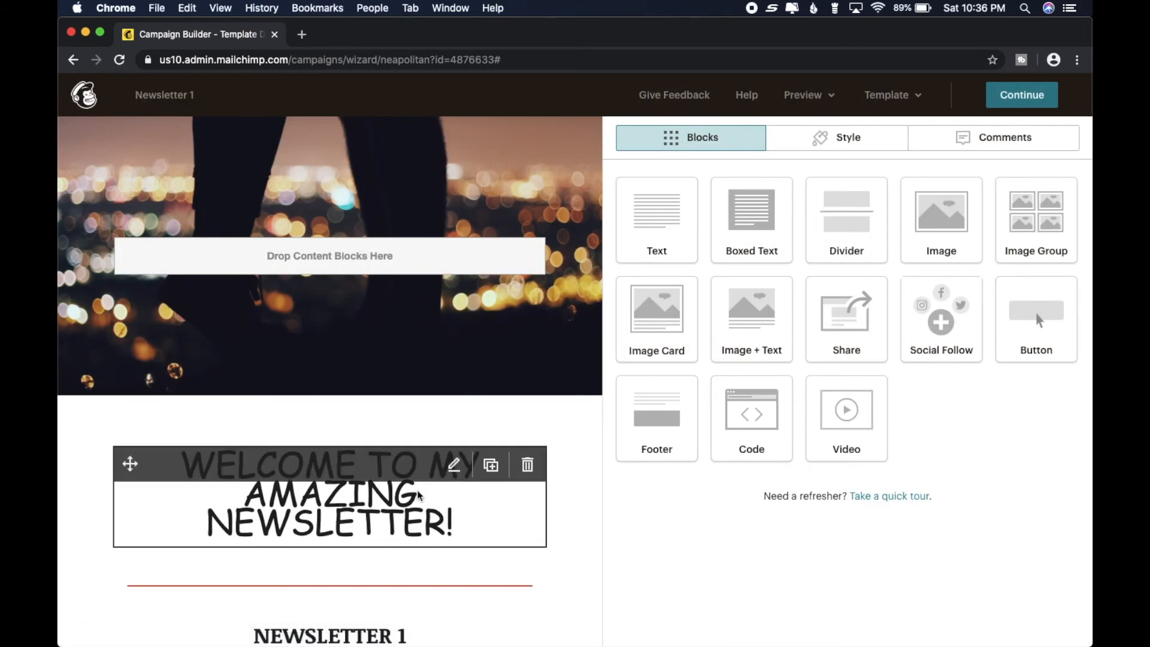
{"action": "left_click", "coordinate": [482, 501]}
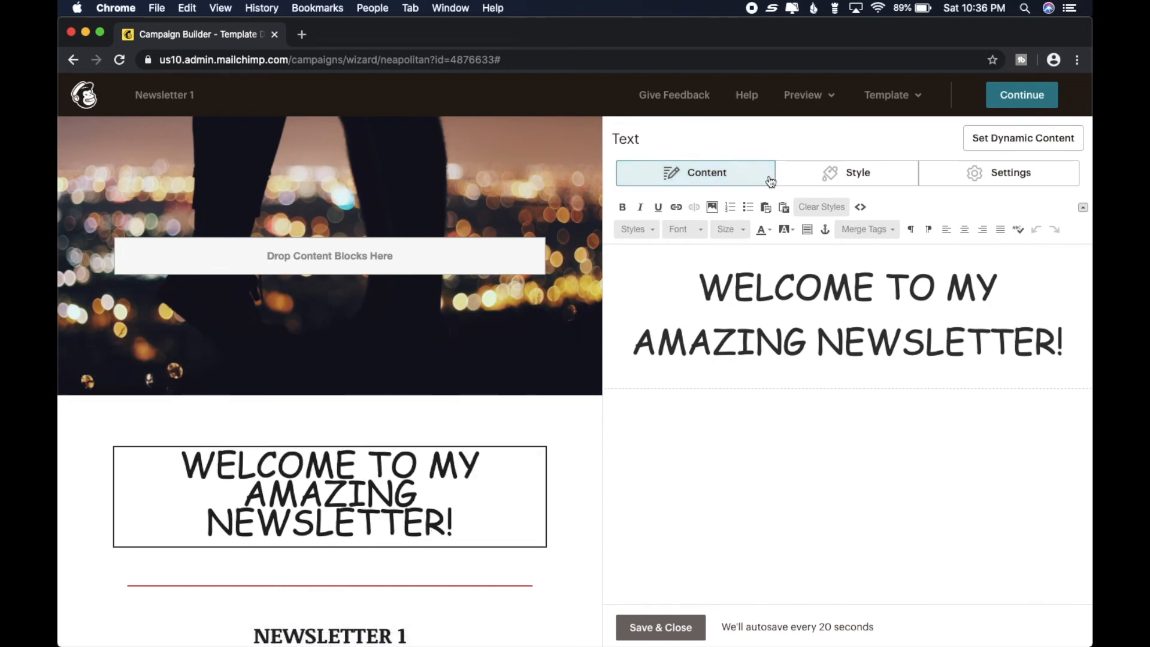
{"action": "left_click", "coordinate": [845, 174]}
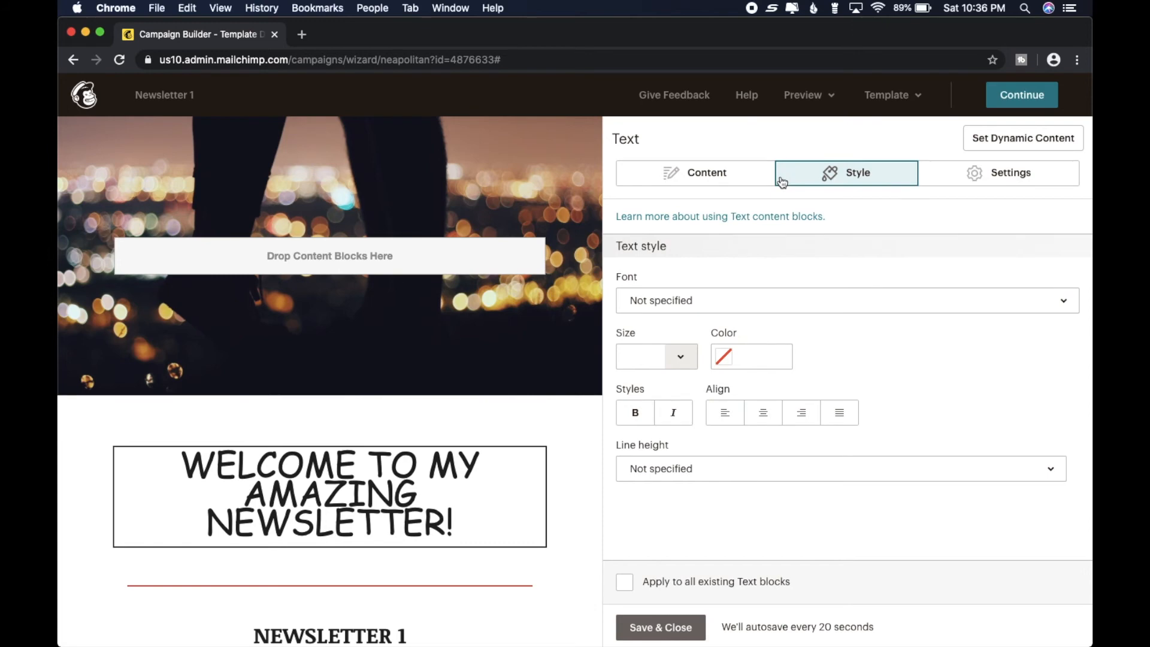
{"action": "mouse_move", "coordinate": [410, 287]}
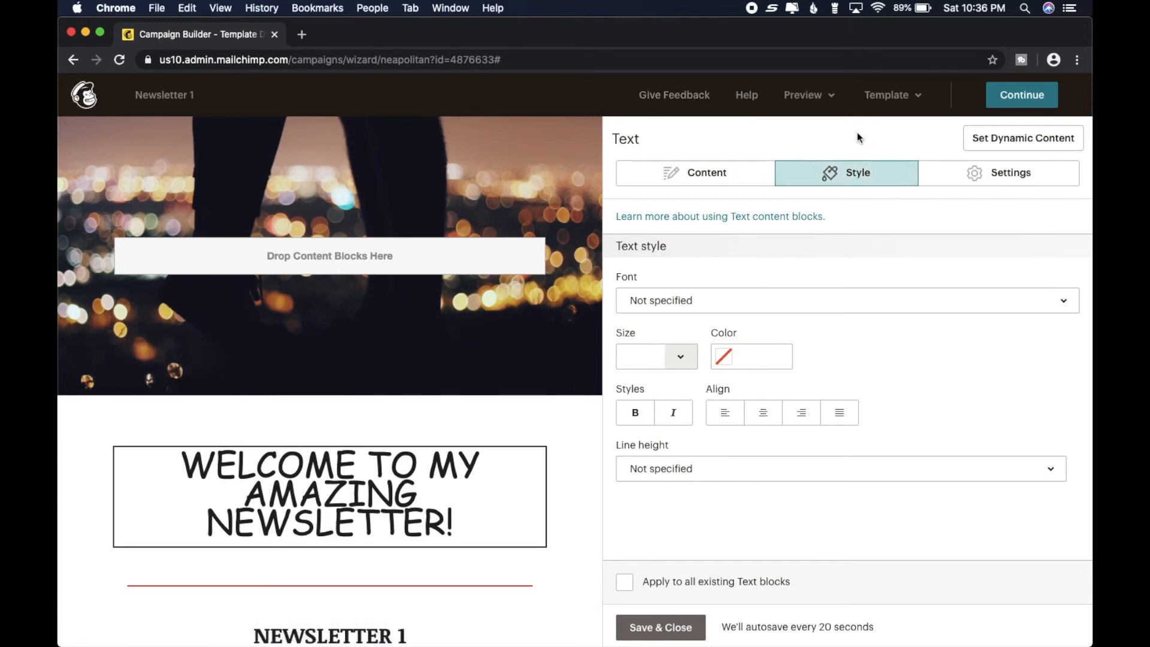
- Review the newsletter's mobile preview from the header image to the footer and exit preview mode
{"action": "left_click", "coordinate": [817, 96]}
{"action": "left_click", "coordinate": [770, 137]}
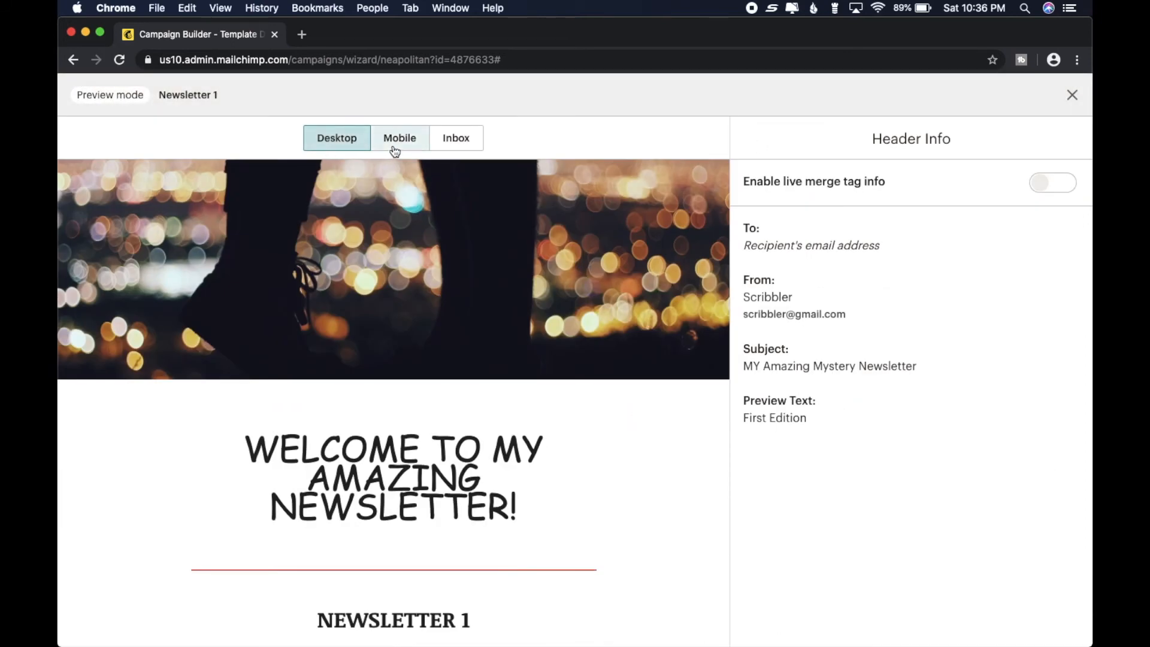
{"action": "left_click", "coordinate": [394, 148]}
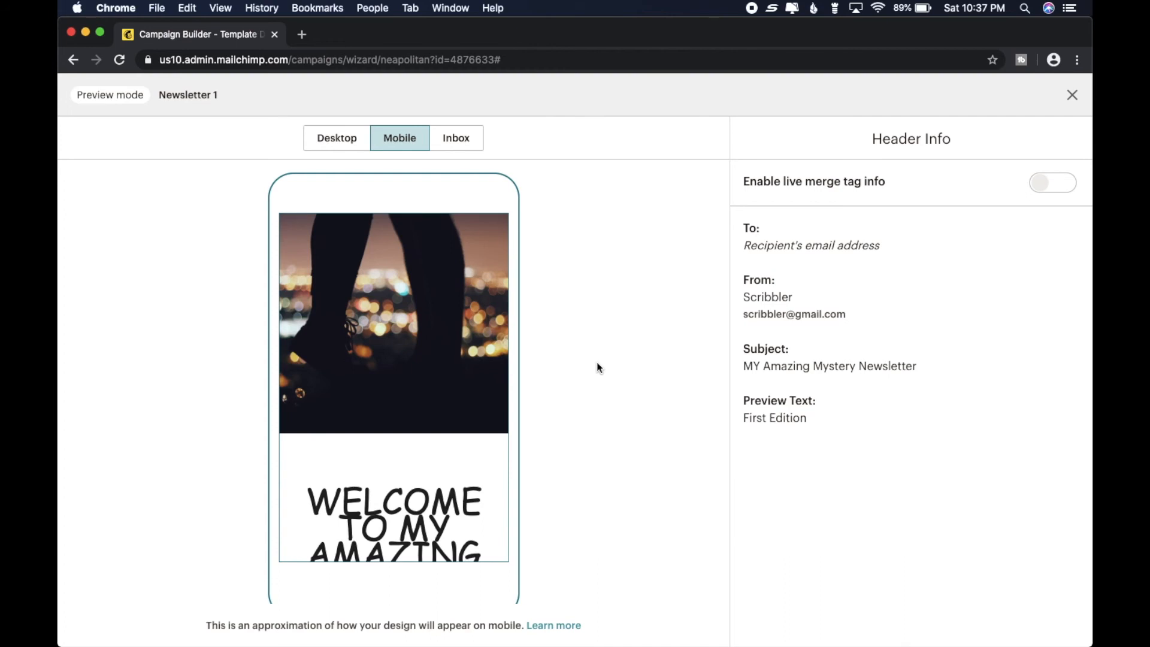
{"action": "scroll", "coordinate": [469, 376], "scroll_direction": "down", "scroll_amount": 5}
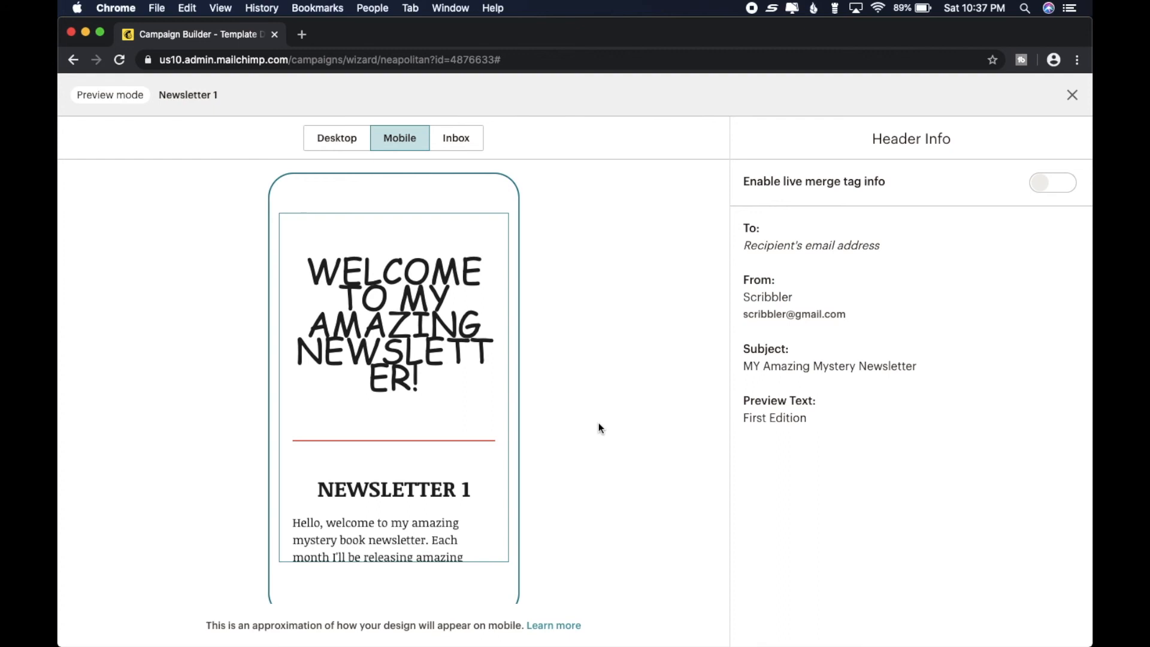
{"action": "scroll", "coordinate": [562, 360], "scroll_direction": "down", "scroll_amount": 15}
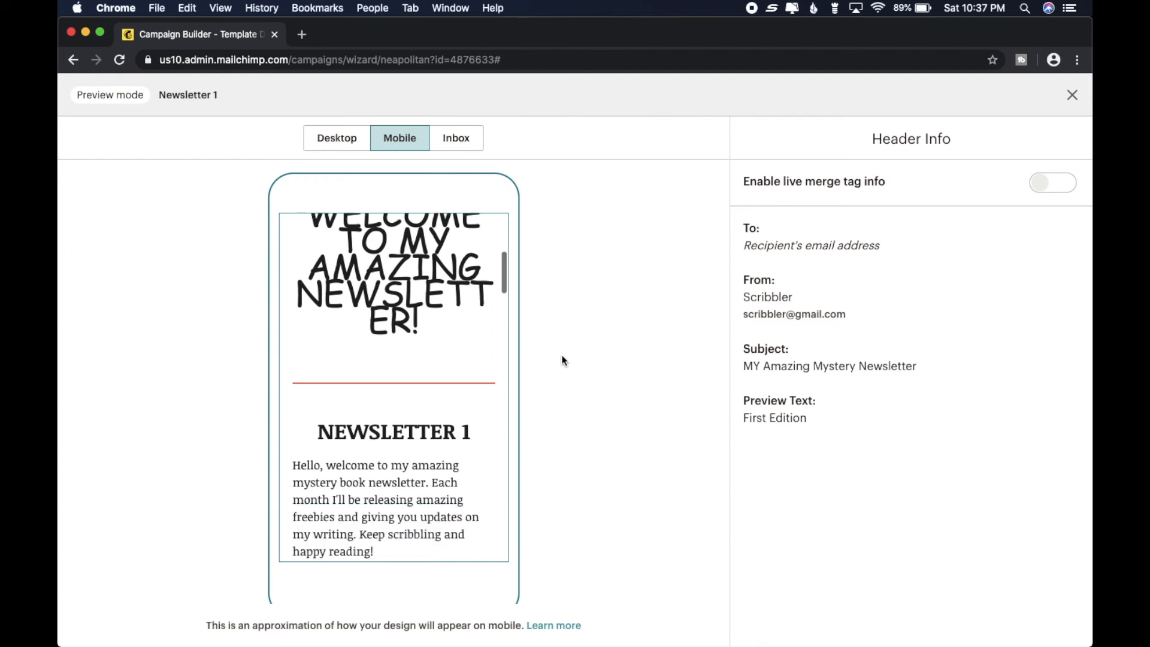
{"action": "scroll", "coordinate": [562, 360], "scroll_direction": "down", "scroll_amount": 15}
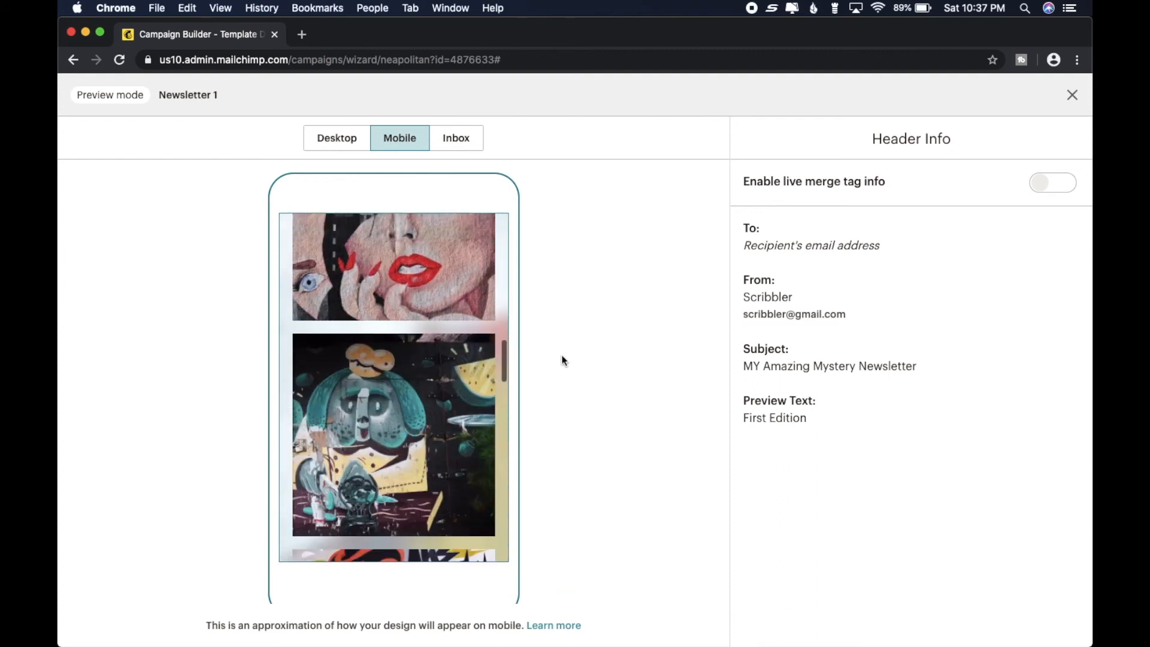
{"action": "scroll", "coordinate": [562, 360], "scroll_direction": "down", "scroll_amount": 15}
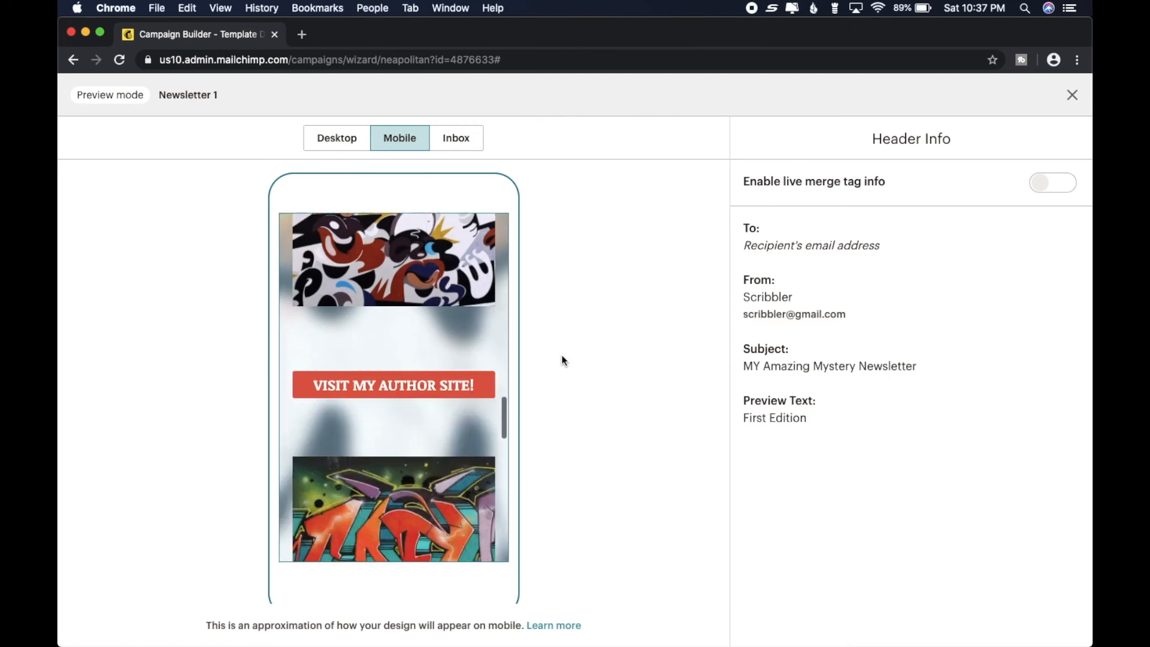
{"action": "scroll", "coordinate": [562, 360], "scroll_direction": "down", "scroll_amount": 10}
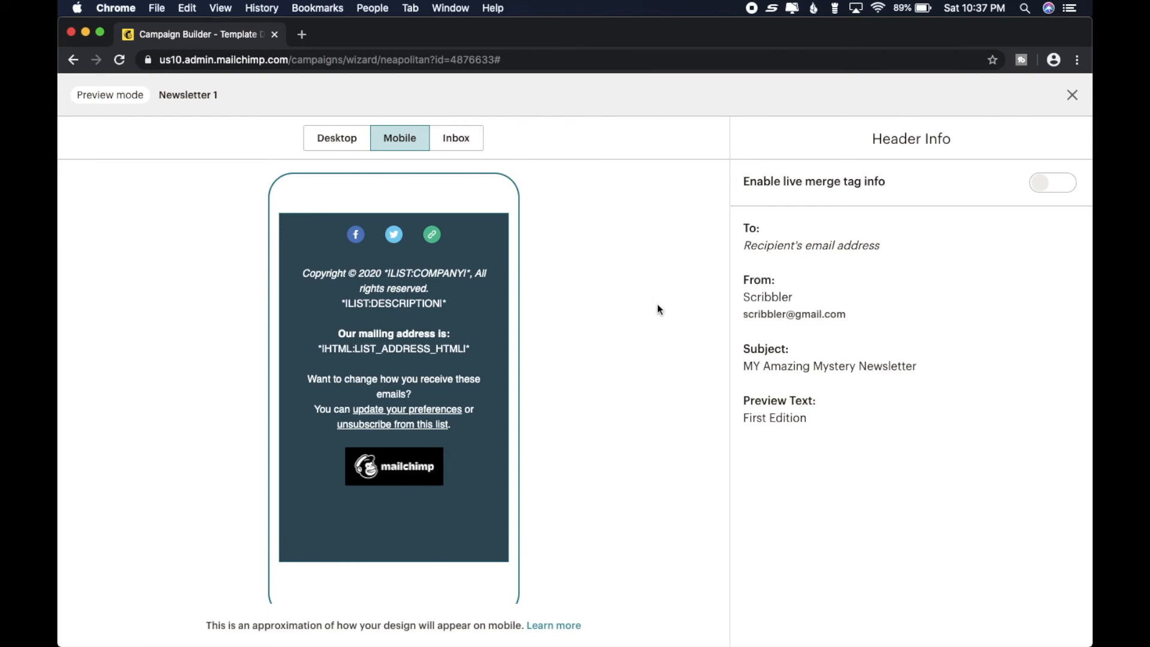
{"action": "left_click", "coordinate": [1073, 96]}
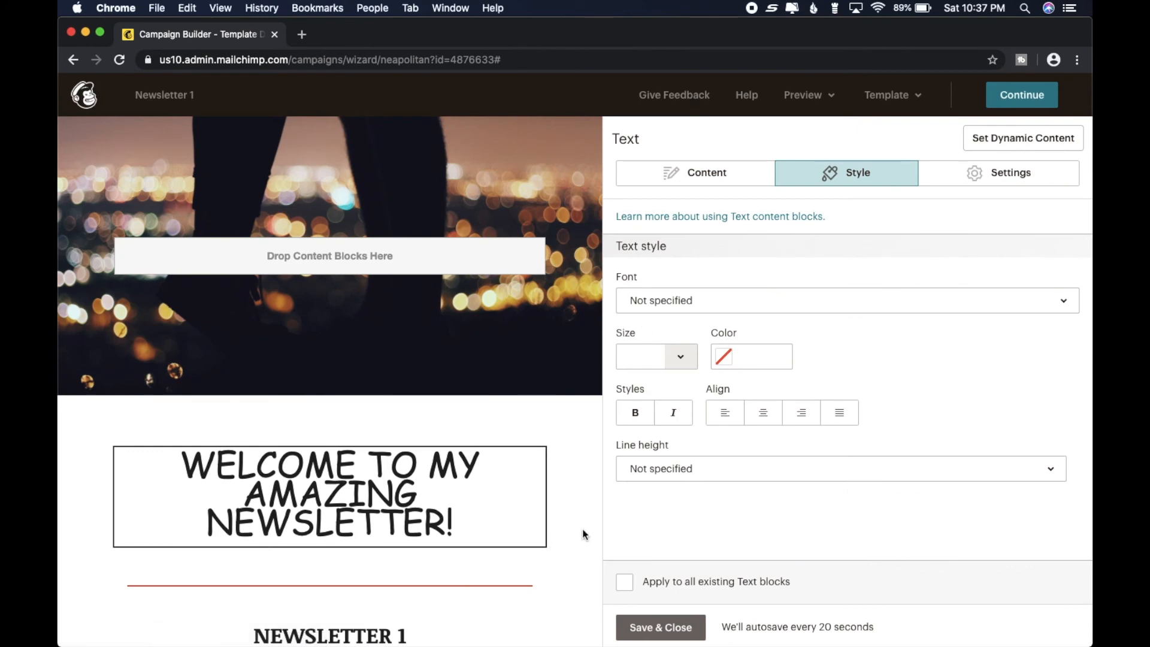
- Save and close the text block, and leave the design editor despite the remaining placeholder text
{"action": "left_click", "coordinate": [663, 628]}
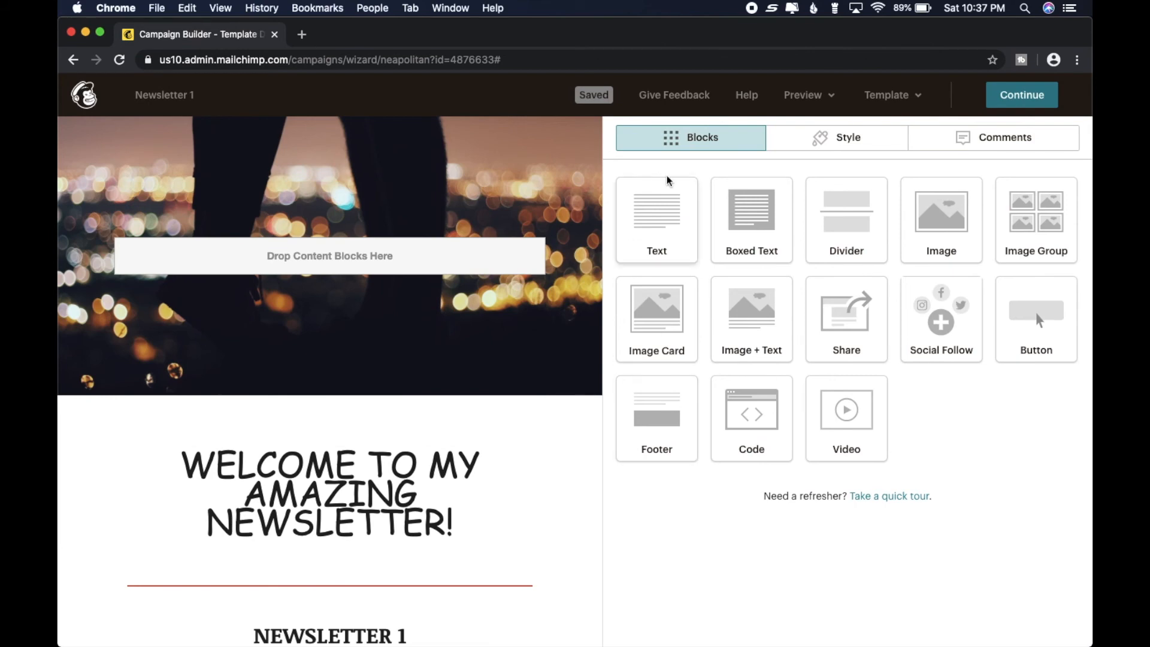
{"action": "left_click", "coordinate": [1029, 98]}
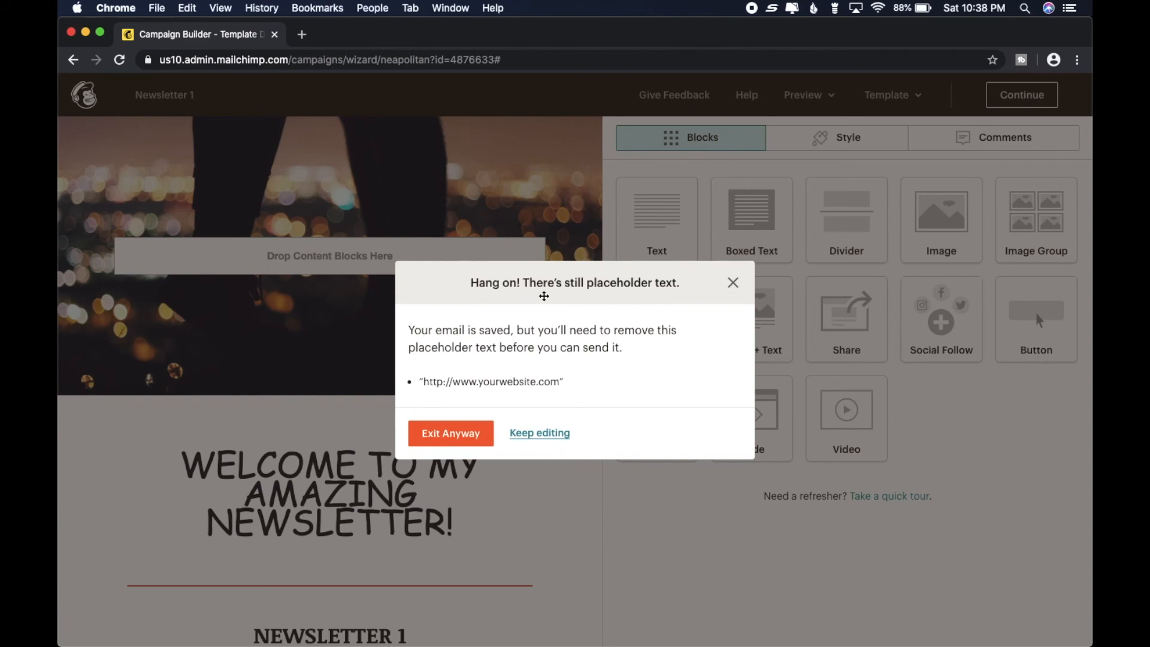
{"action": "left_click", "coordinate": [471, 437]}
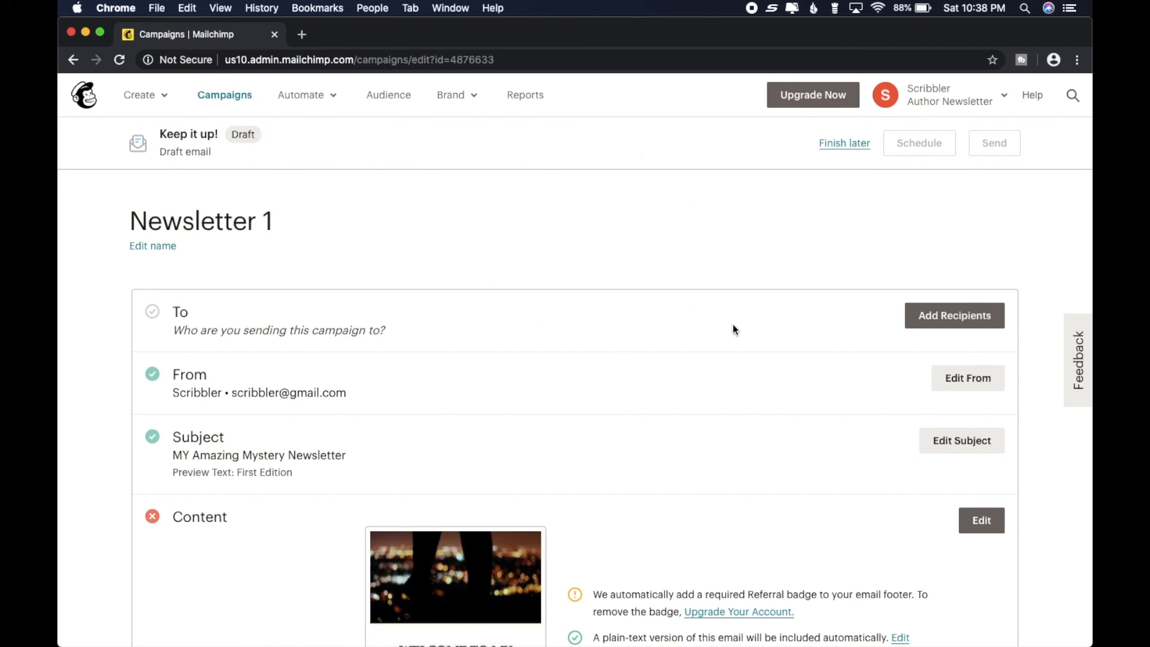
- Look over the Newsletter 1 campaign checklist and open its recipient settings
{"action": "scroll", "coordinate": [734, 329], "scroll_direction": "down", "scroll_amount": 5}
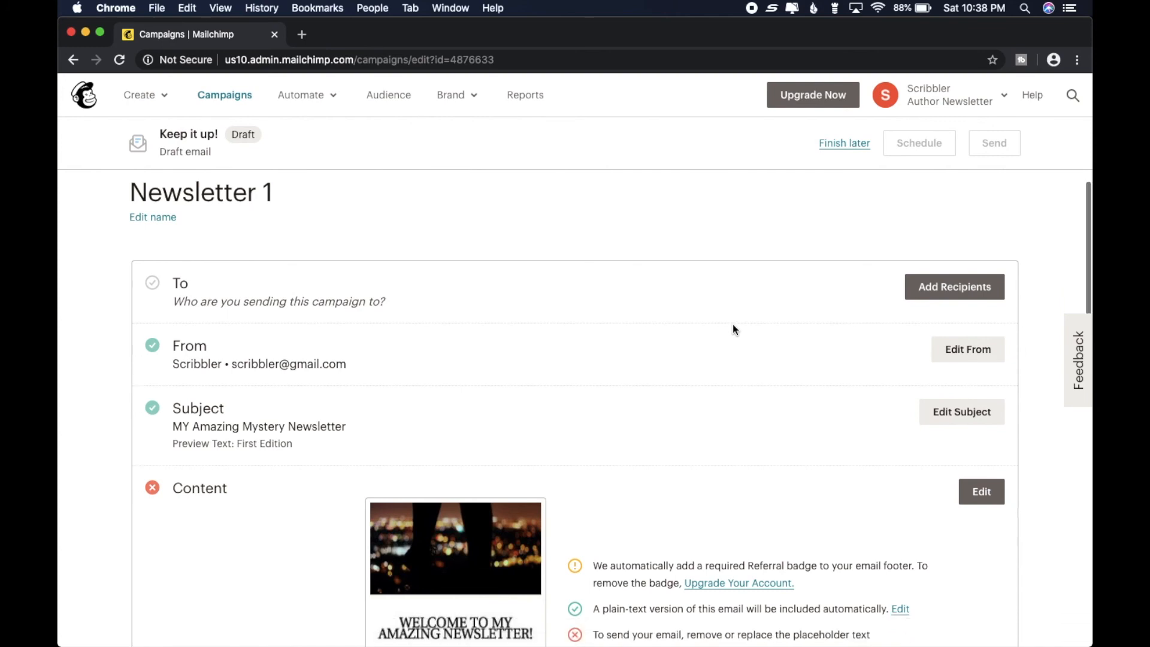
{"action": "scroll", "coordinate": [732, 325], "scroll_direction": "down", "scroll_amount": 1}
{"action": "scroll", "coordinate": [732, 325], "scroll_direction": "up", "scroll_amount": 6}
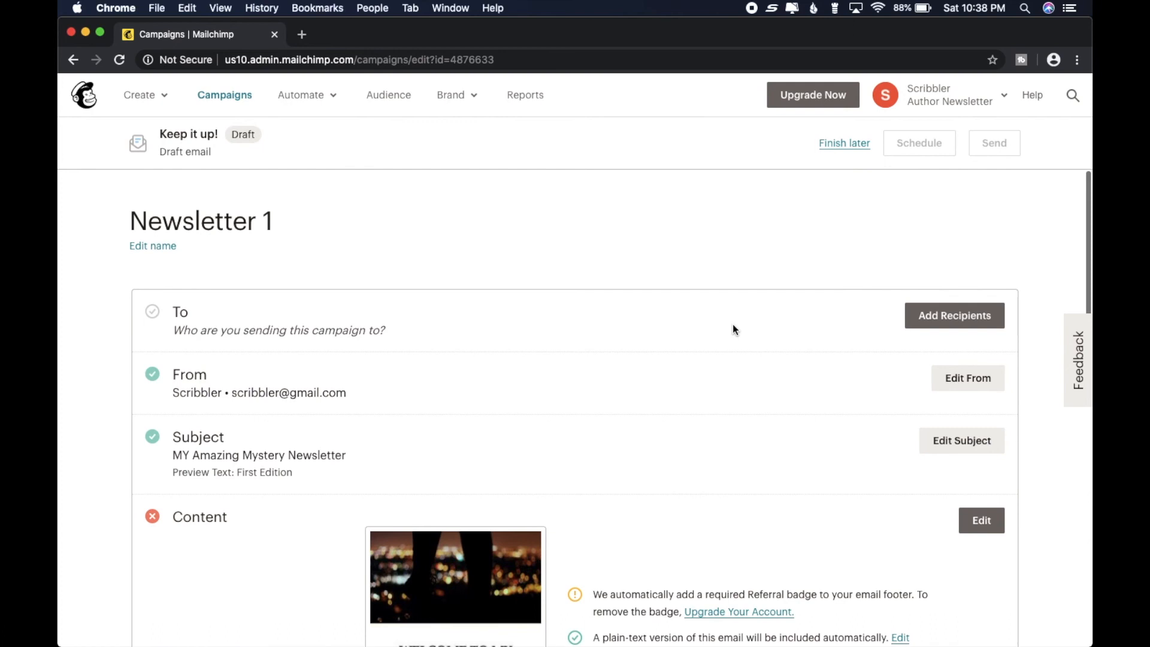
{"action": "left_click", "coordinate": [972, 312]}
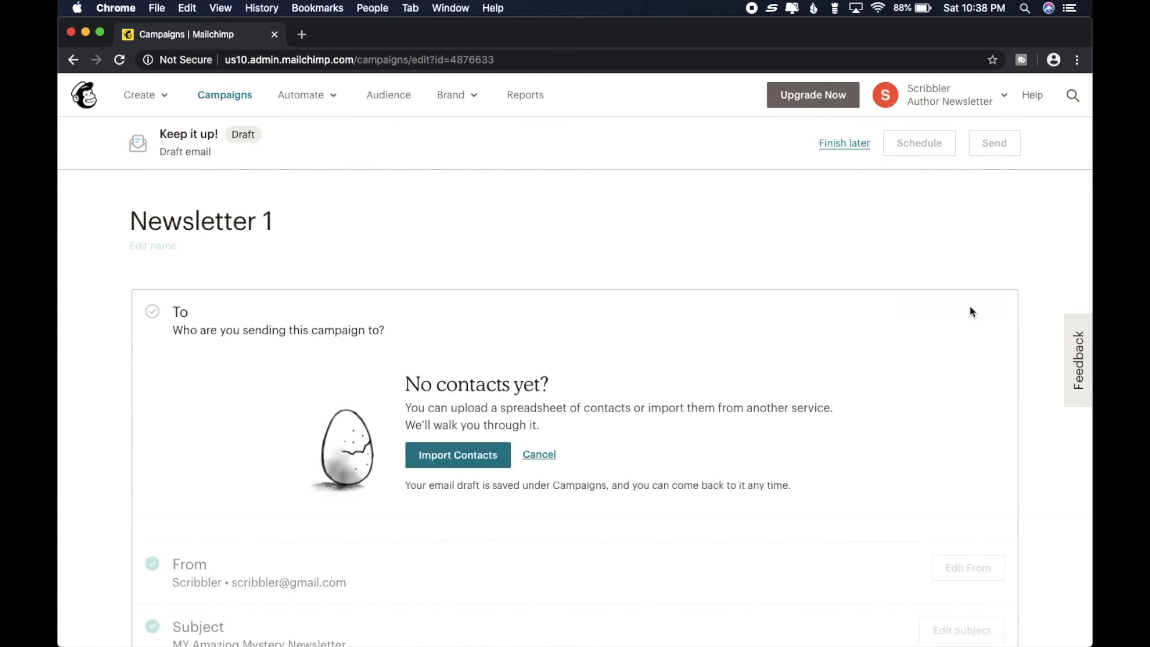
- Examine the campaign's recipient options, content status, campaign link, social post connections, and tracking settings
{"action": "scroll", "coordinate": [749, 228], "scroll_direction": "down", "scroll_amount": 4}
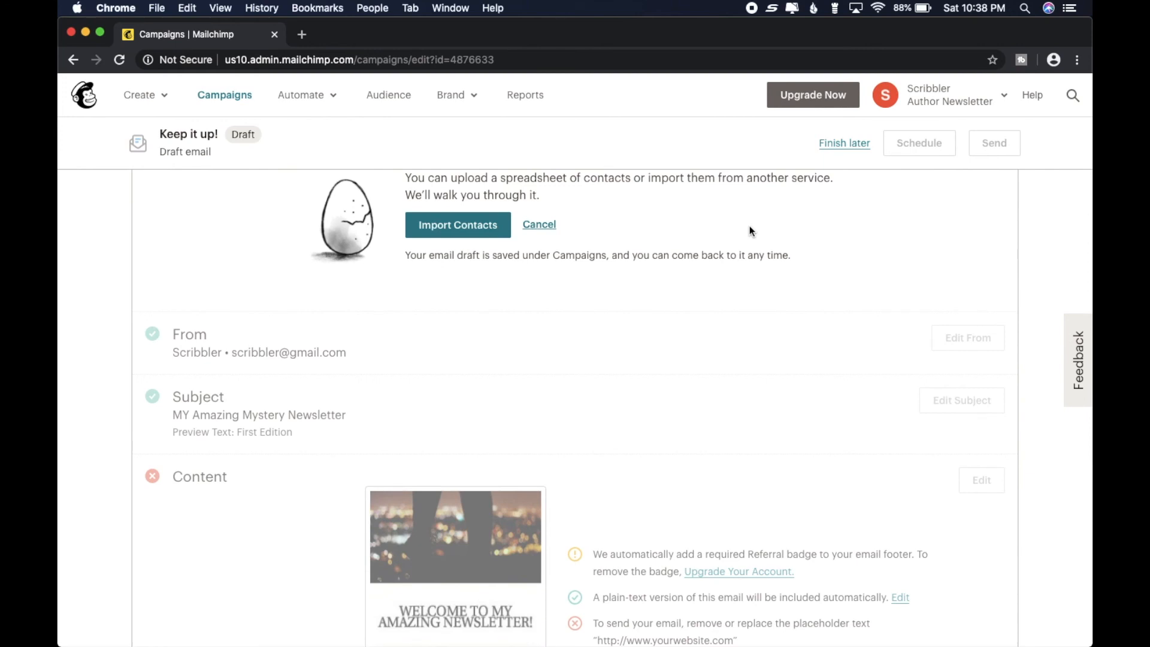
{"action": "scroll", "coordinate": [750, 225], "scroll_direction": "up", "scroll_amount": 3}
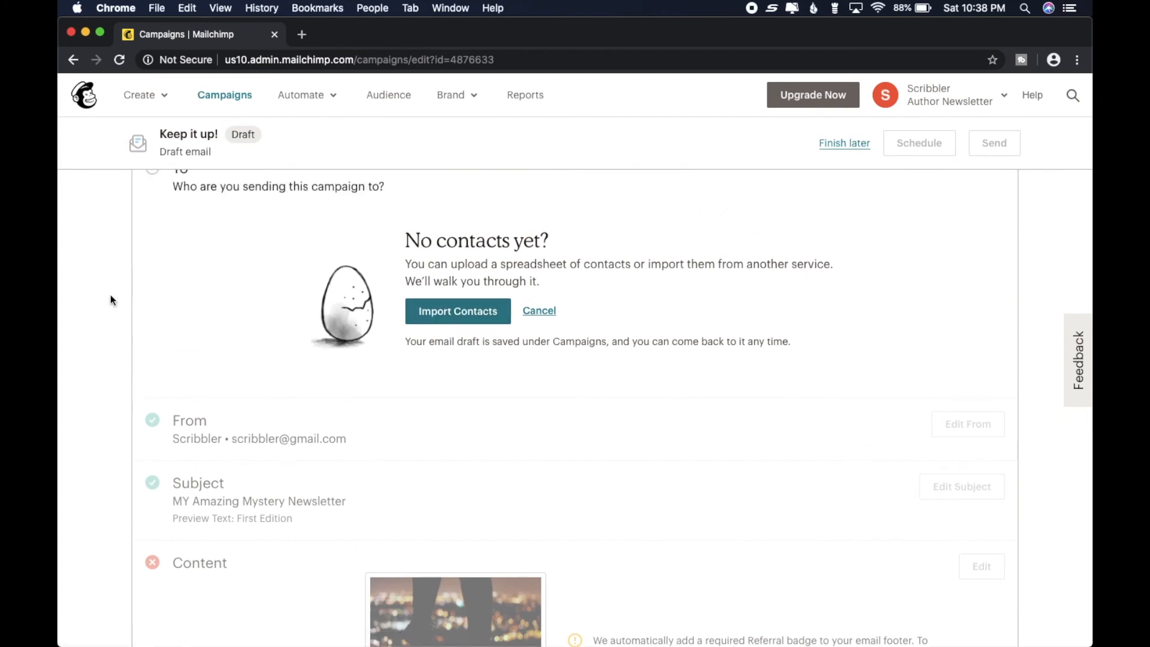
{"action": "scroll", "coordinate": [110, 294], "scroll_direction": "down", "scroll_amount": 1}
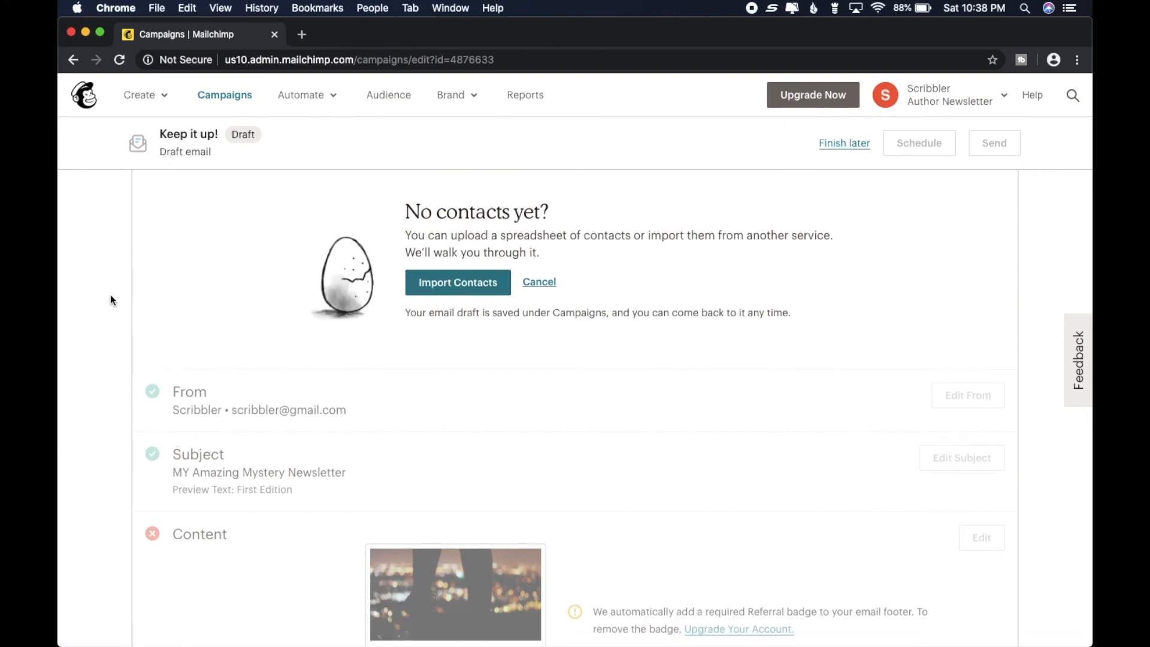
{"action": "scroll", "coordinate": [110, 295], "scroll_direction": "up", "scroll_amount": 3}
{"action": "scroll", "coordinate": [111, 295], "scroll_direction": "down", "scroll_amount": 3}
{"action": "scroll", "coordinate": [110, 295], "scroll_direction": "up", "scroll_amount": 4}
{"action": "scroll", "coordinate": [111, 295], "scroll_direction": "up", "scroll_amount": 1}
{"action": "scroll", "coordinate": [110, 295], "scroll_direction": "down", "scroll_amount": 5}
{"action": "scroll", "coordinate": [110, 295], "scroll_direction": "down", "scroll_amount": 10}
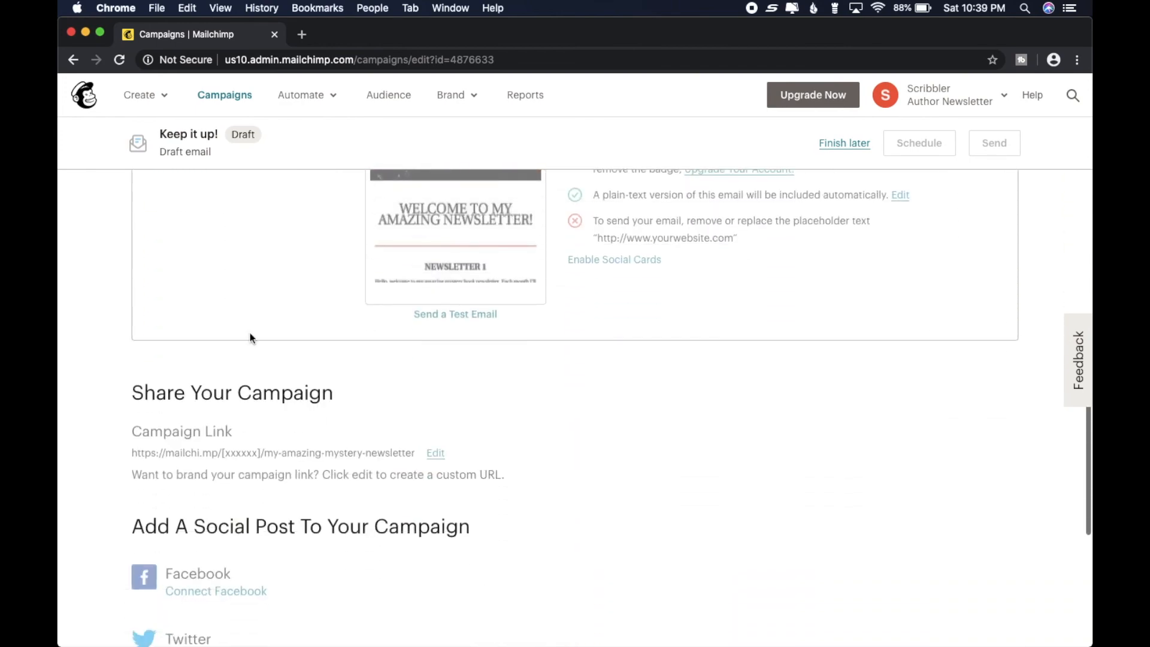
{"action": "scroll", "coordinate": [1067, 324], "scroll_direction": "down", "scroll_amount": 2}
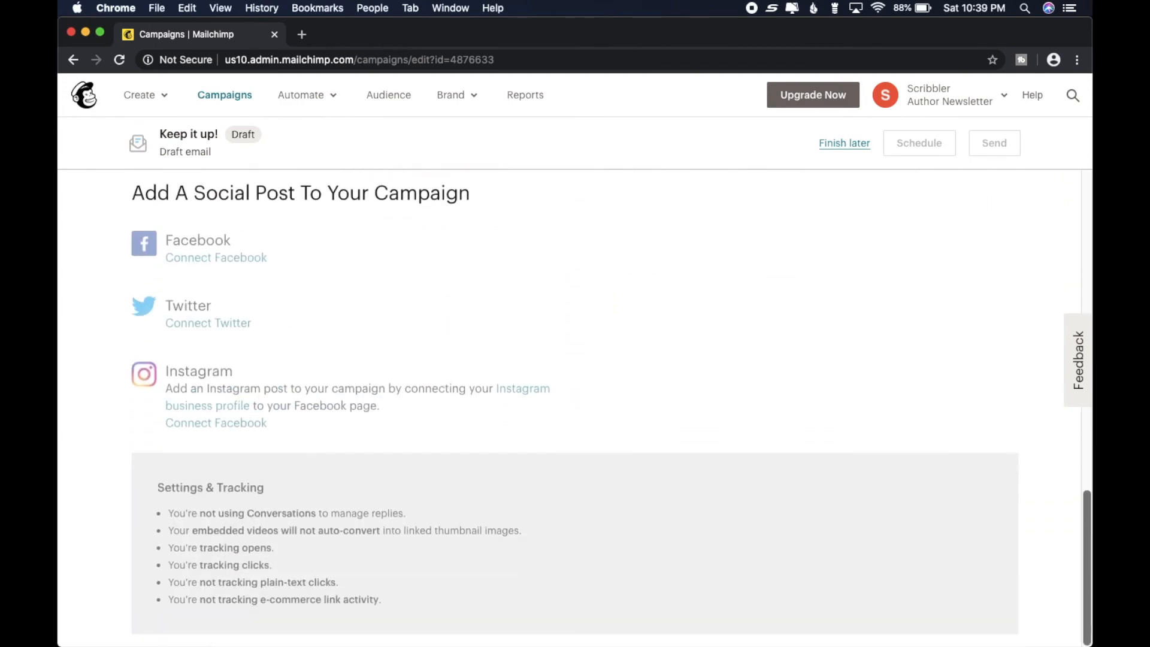
{"action": "scroll", "coordinate": [1066, 323], "scroll_direction": "up", "scroll_amount": 15}
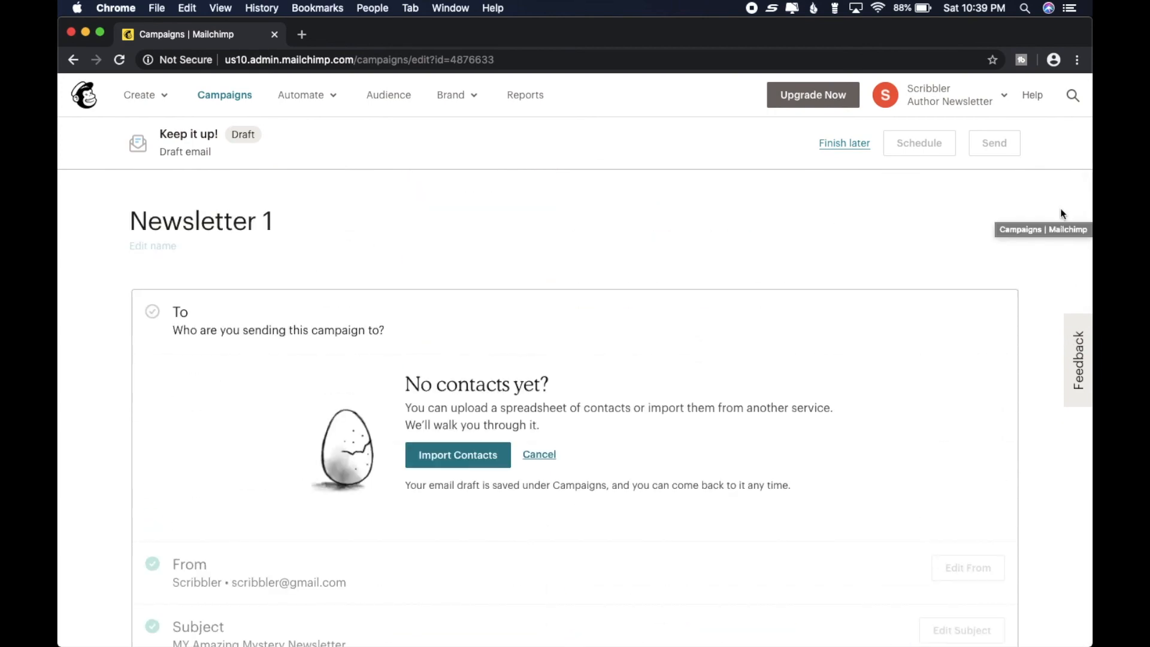
{"action": "scroll", "coordinate": [1061, 209], "scroll_direction": "down", "scroll_amount": 2}
{"action": "left_click_drag", "start_coordinate": [1086, 309], "coordinate": [1080, 255]}
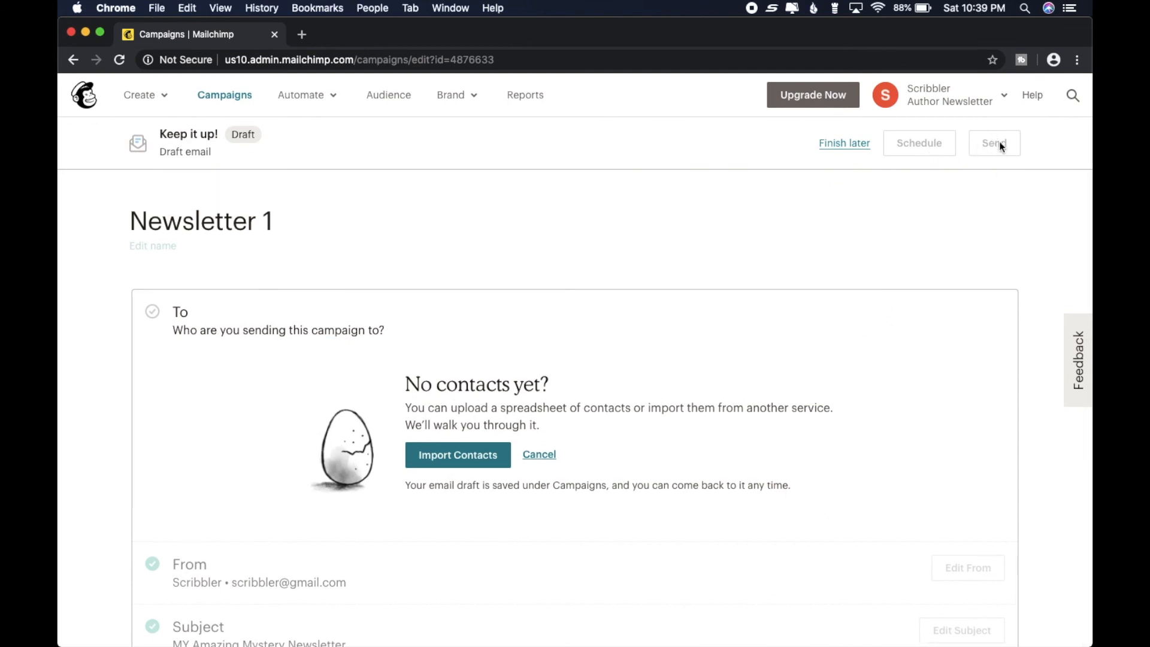
{"action": "scroll", "coordinate": [890, 269], "scroll_direction": "down", "scroll_amount": 5}
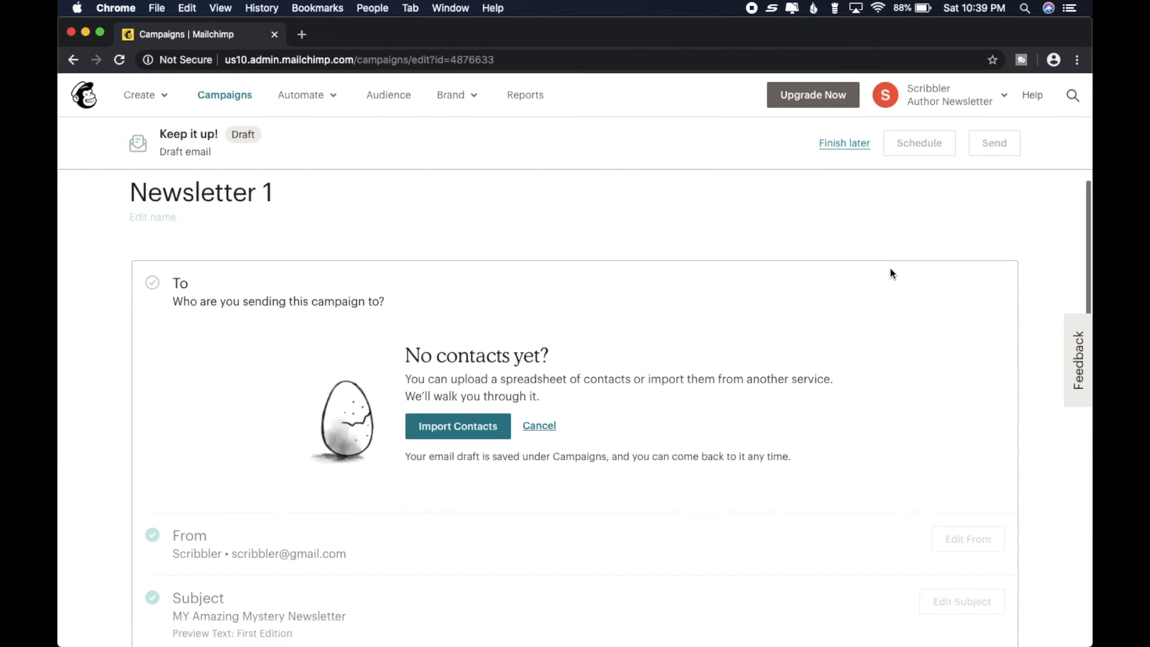
{"action": "scroll", "coordinate": [891, 274], "scroll_direction": "down", "scroll_amount": 5}
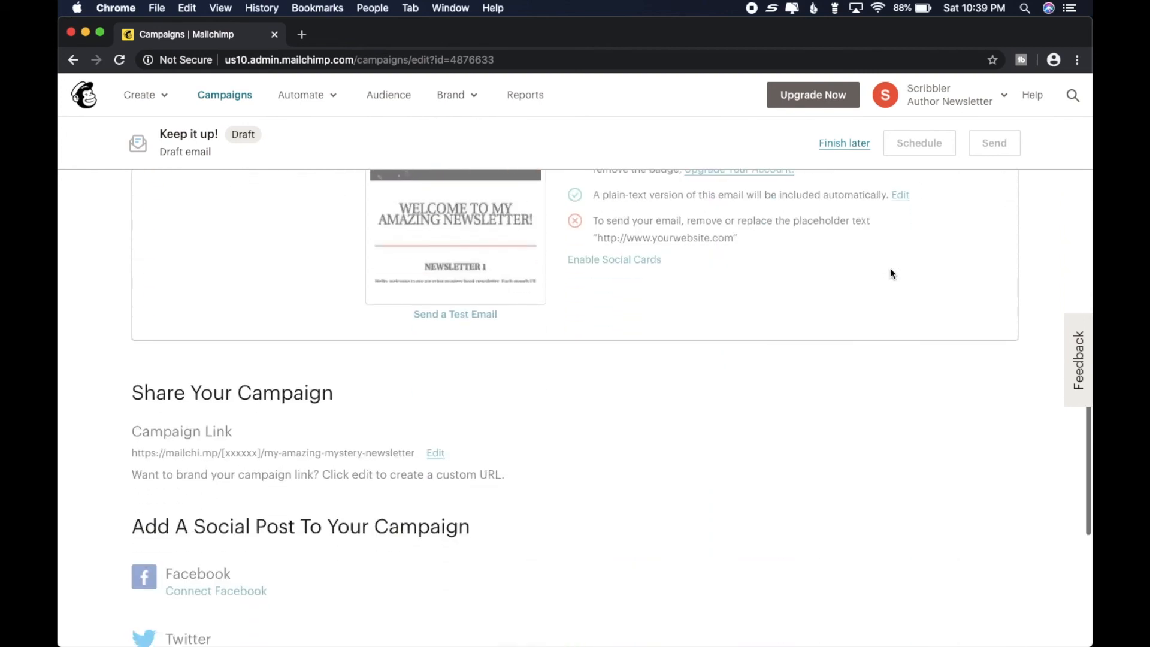
{"action": "mouse_move", "coordinate": [438, 269]}
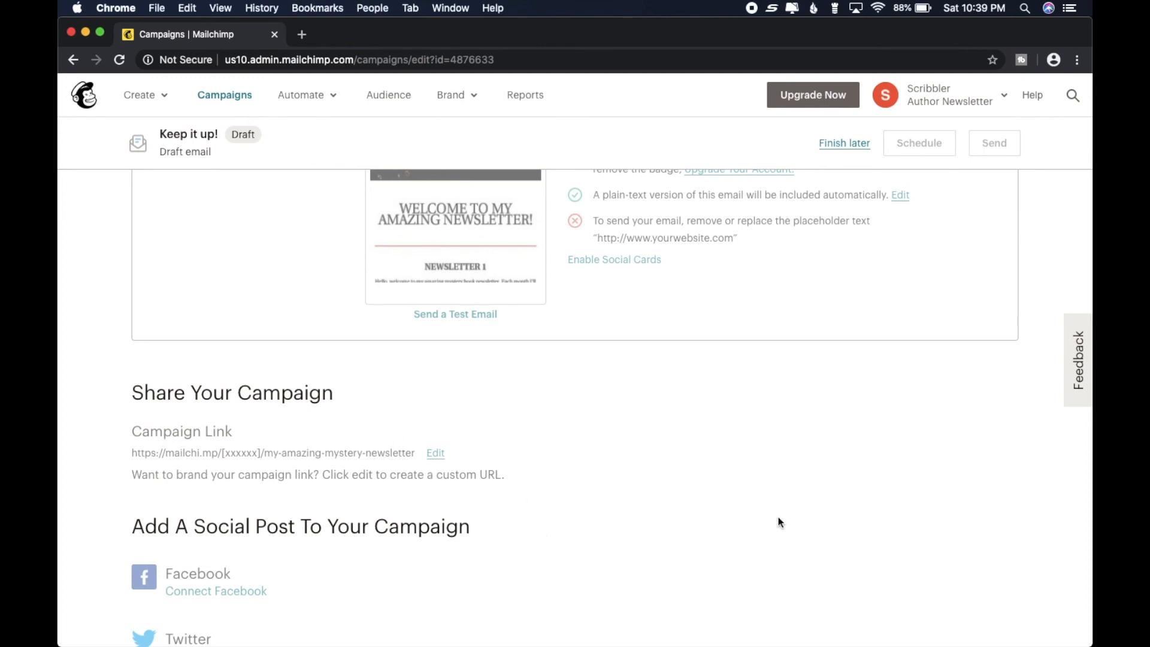
{"action": "scroll", "coordinate": [778, 519], "scroll_direction": "down", "scroll_amount": 3}
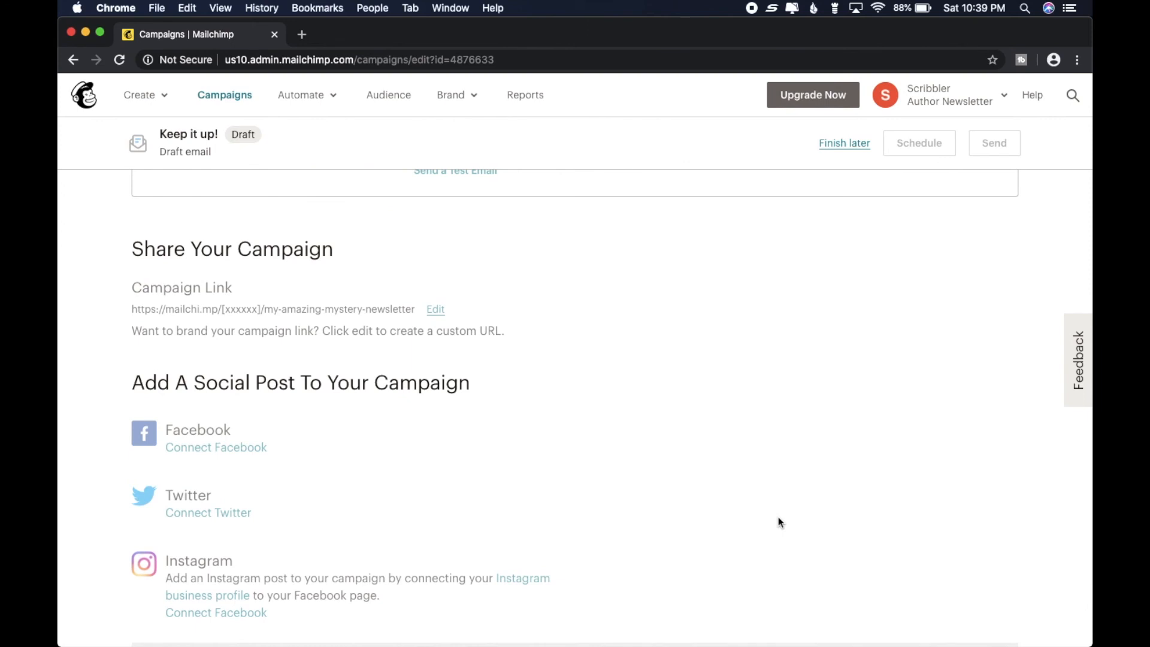
{"action": "scroll", "coordinate": [779, 522], "scroll_direction": "up", "scroll_amount": 1}
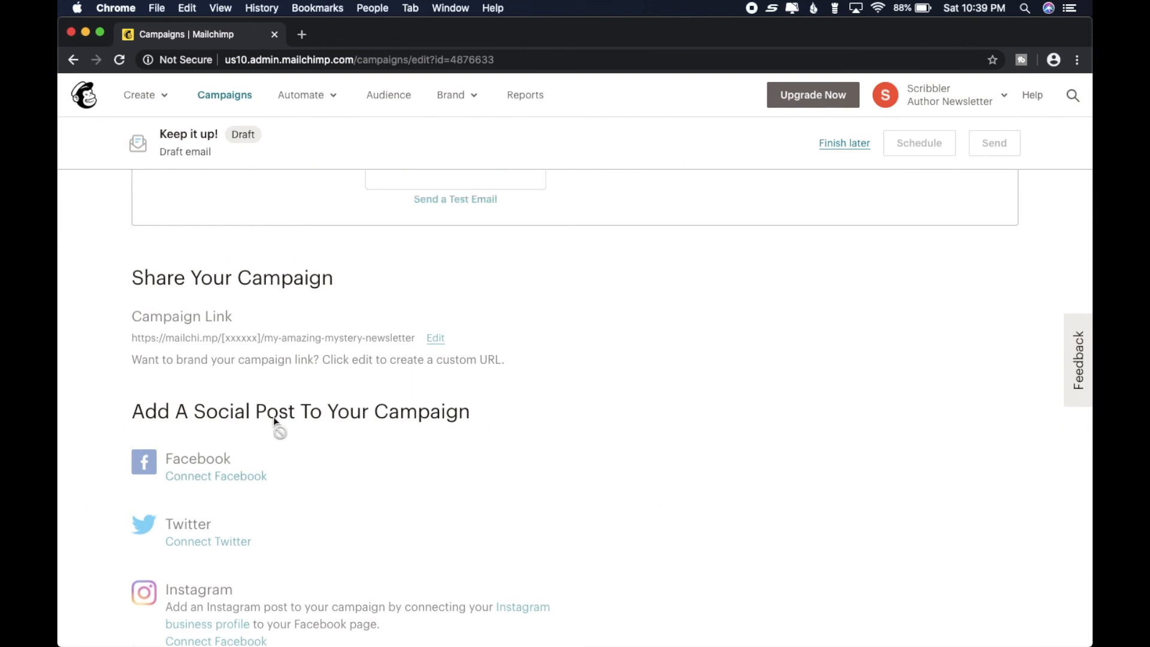
{"action": "scroll", "coordinate": [837, 522], "scroll_direction": "up", "scroll_amount": 8}
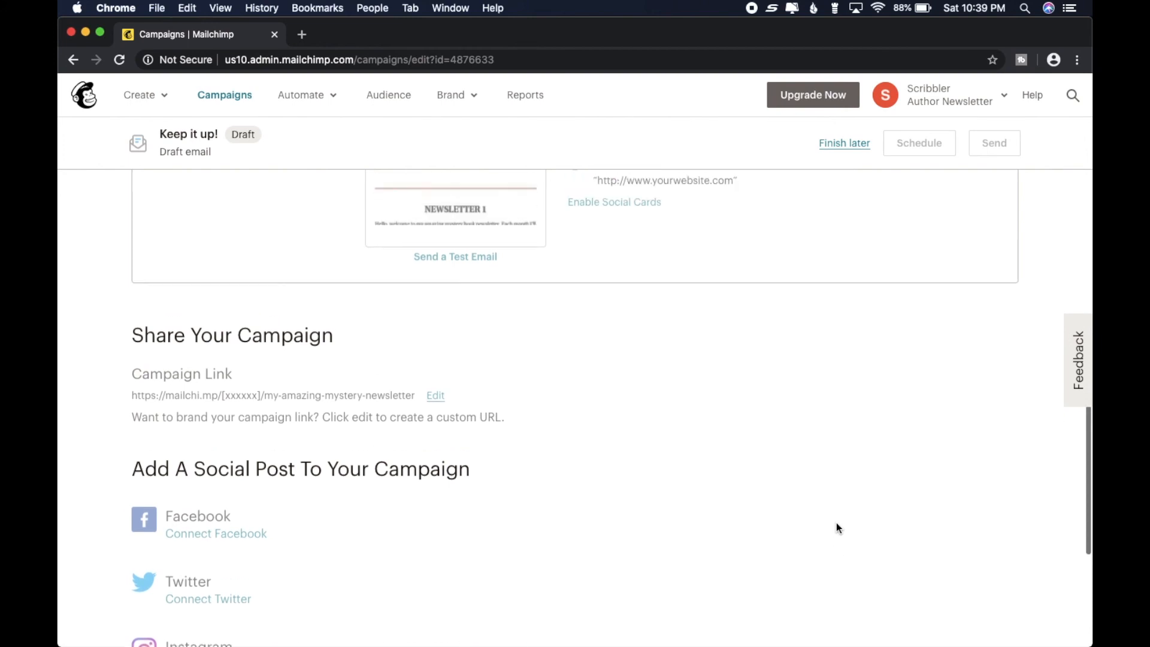
{"action": "scroll", "coordinate": [837, 522], "scroll_direction": "up", "scroll_amount": 6}
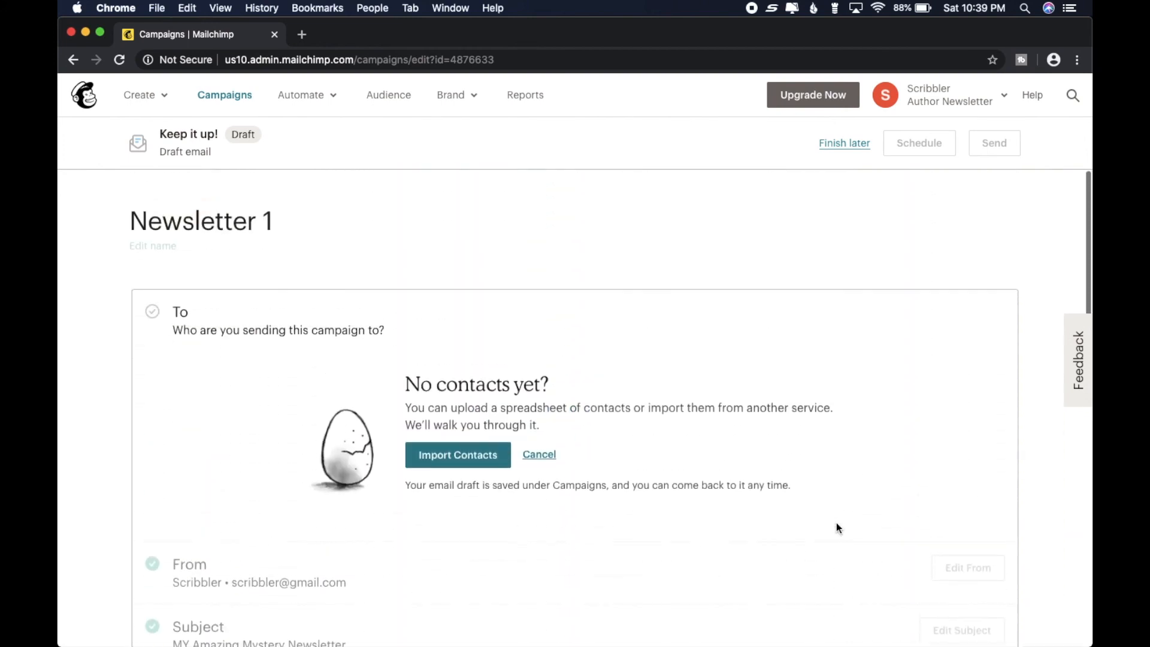
- Leave the Newsletter 1 draft to finish another time and replicate it from the campaign list
{"action": "left_click", "coordinate": [847, 144]}
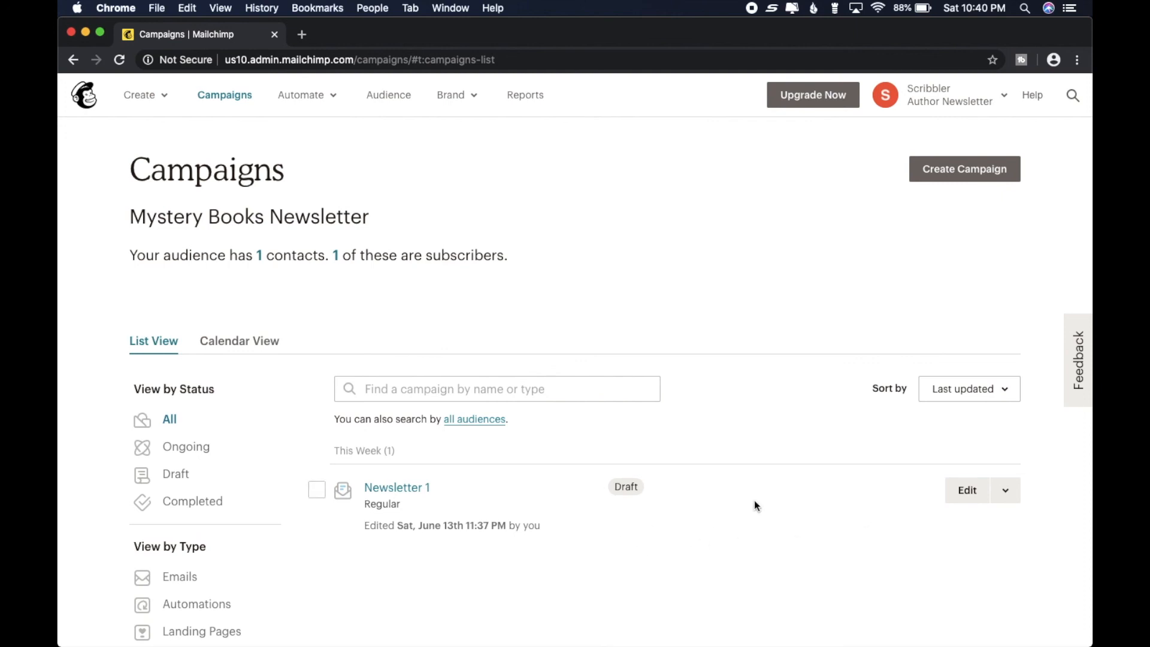
{"action": "left_click", "coordinate": [1008, 498]}
{"action": "left_click", "coordinate": [908, 559]}
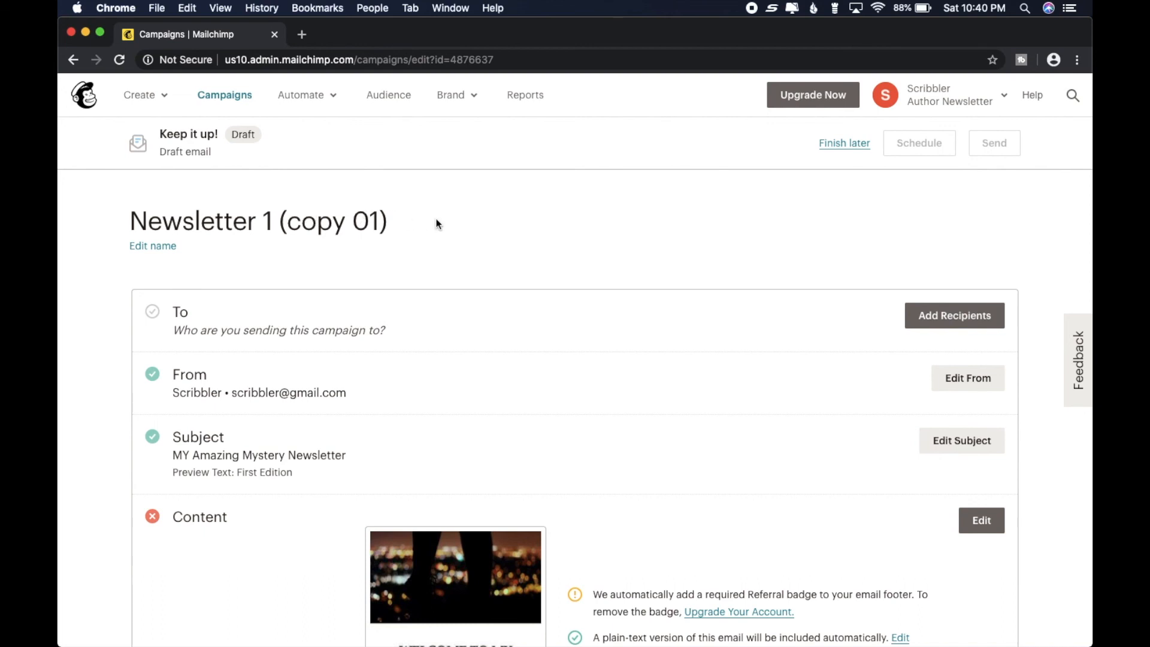
- Rename the copied campaign as Newsletter 2 and save the name
{"action": "left_click", "coordinate": [134, 247]}
{"action": "left_click", "coordinate": [298, 219]}
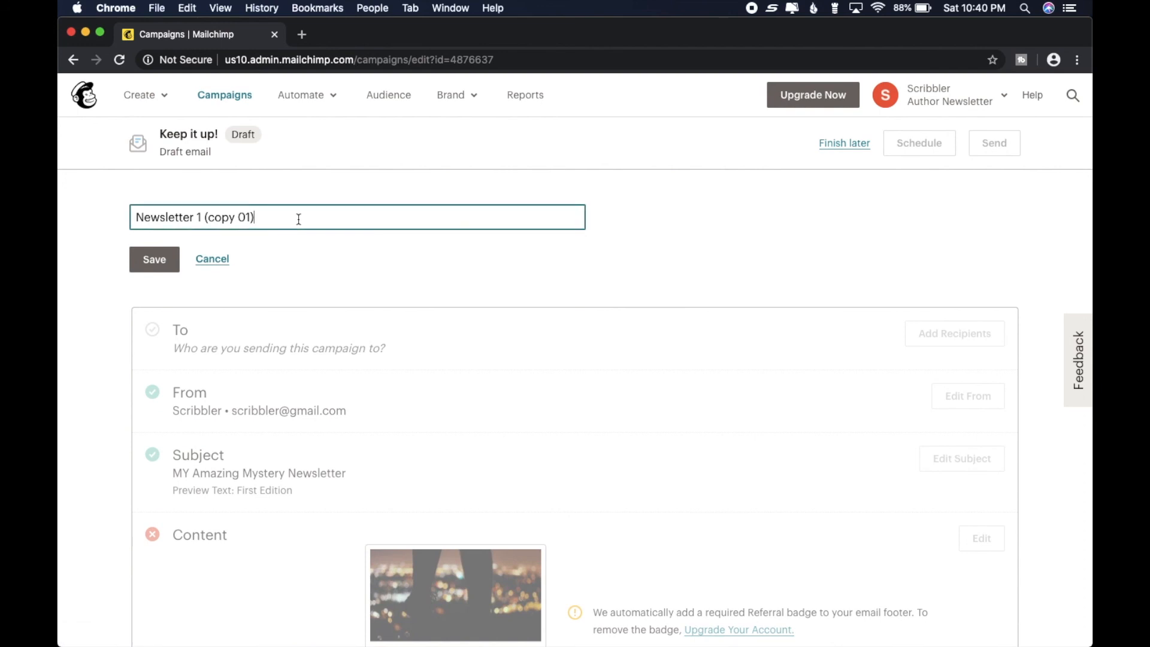
{"action": "key", "text": "BackSpace"}
{"action": "key", "text": "BackSpace"}
{"action": "key", "text": "BackSpace"}
{"action": "key", "text": "BackSpace"}
{"action": "key", "text": "BackSpace"}
{"action": "key", "text": "BackSpace"}
{"action": "key", "text": "BackSpace"}
{"action": "key", "text": "BackSpace"}
{"action": "key", "text": "BackSpace"}
{"action": "key", "text": "BackSpace"}
{"action": "key", "text": "BackSpace"}
{"action": "key", "text": "BackSpace"}
{"action": "type", "text": "2"}
{"action": "left_click", "coordinate": [154, 259]}
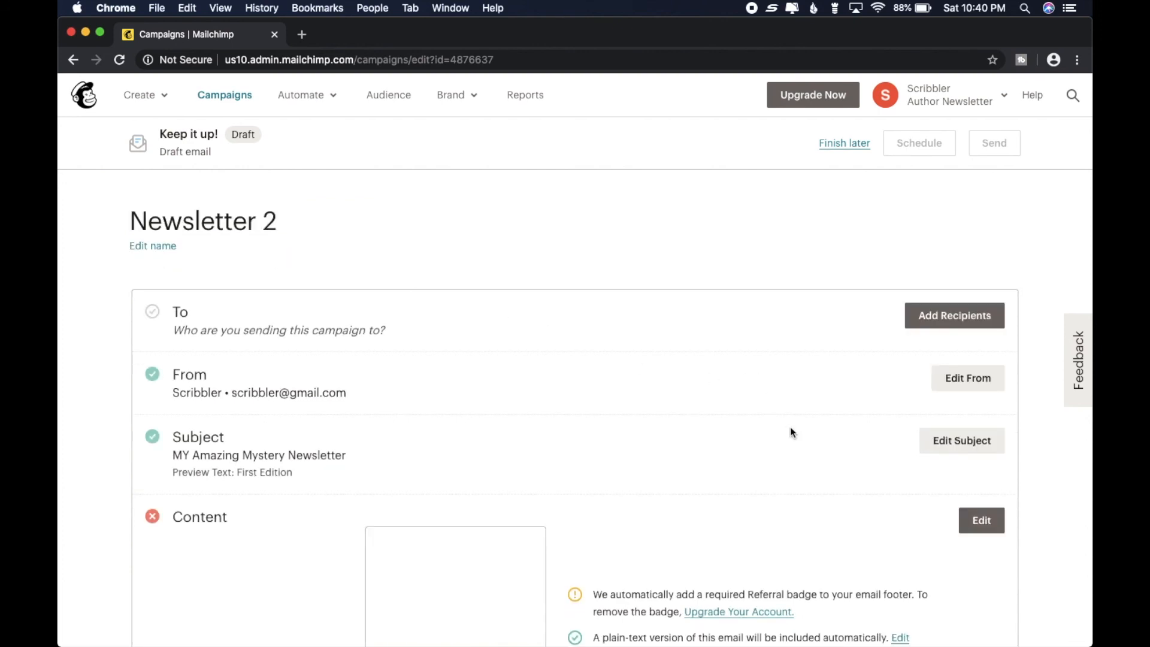
- Open the Newsletter 2 content for editing and dismiss the placeholder content notice
{"action": "scroll", "coordinate": [790, 427], "scroll_direction": "down", "scroll_amount": 2}
{"action": "left_click", "coordinate": [990, 464]}
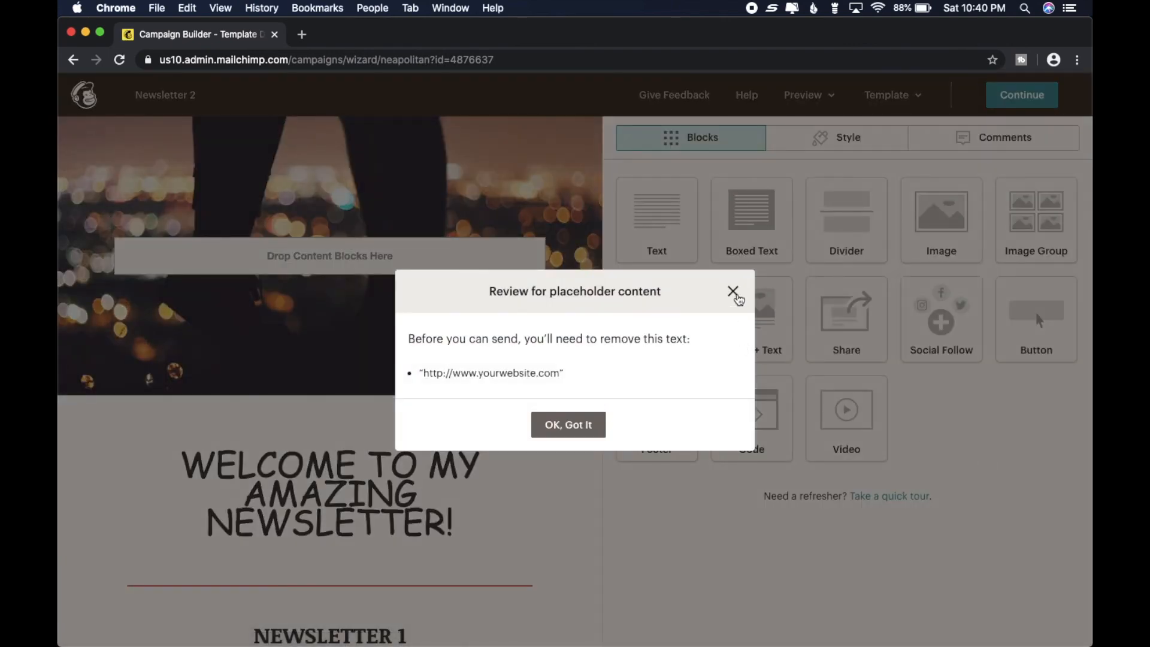
{"action": "left_click", "coordinate": [583, 426]}
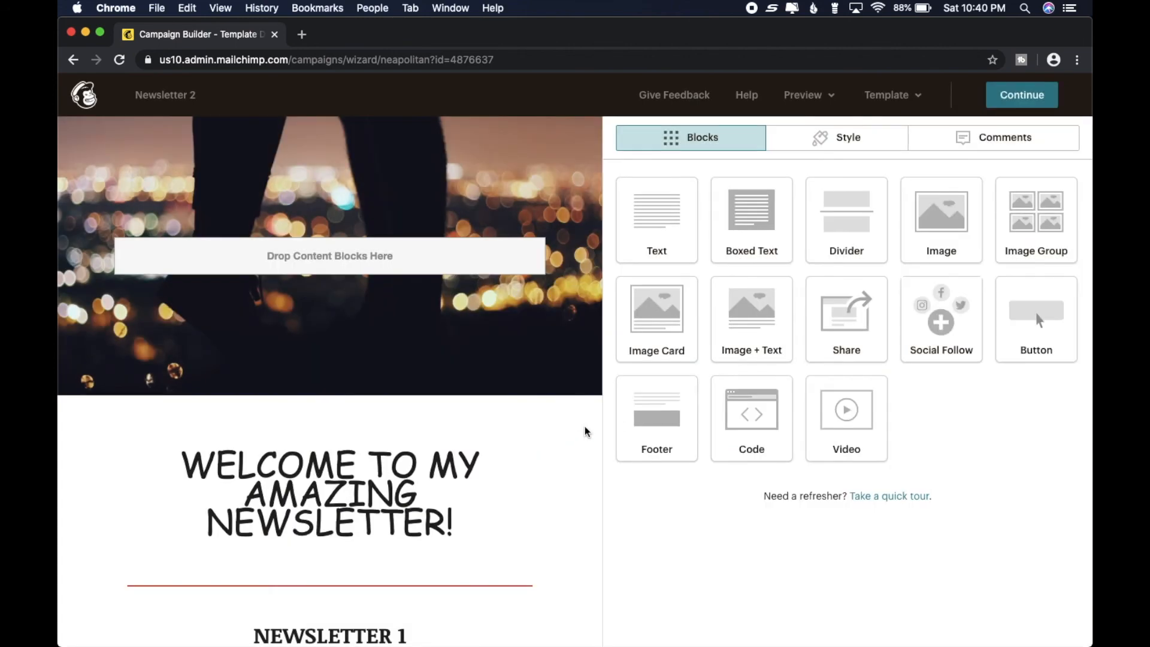
{"action": "scroll", "coordinate": [578, 434], "scroll_direction": "down", "scroll_amount": 9}
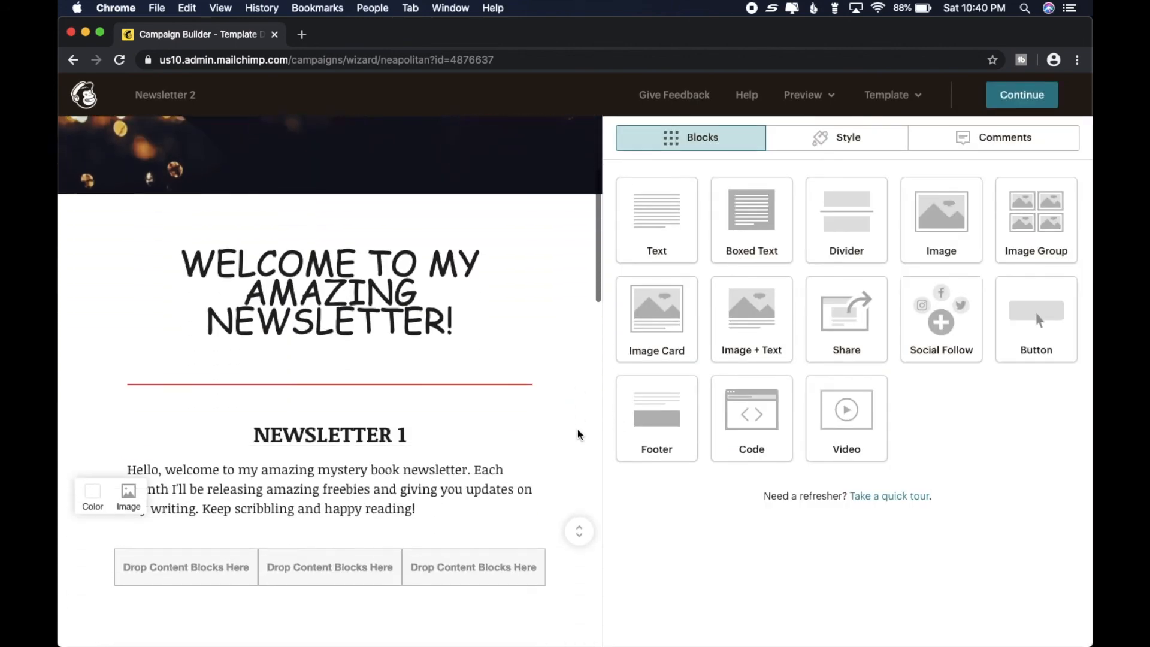
- Examine the copied Newsletter 2 layout, from the welcome heading and book images through the link buttons to the footer
{"action": "scroll", "coordinate": [578, 434], "scroll_direction": "down", "scroll_amount": 10}
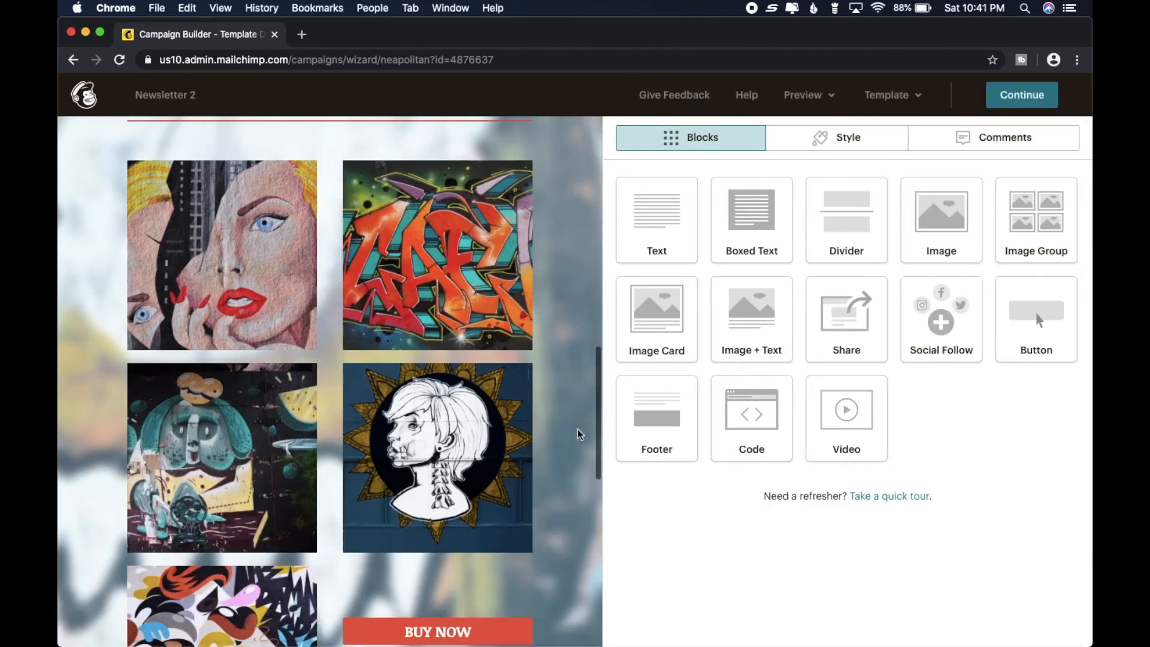
{"action": "scroll", "coordinate": [578, 434], "scroll_direction": "down", "scroll_amount": 4}
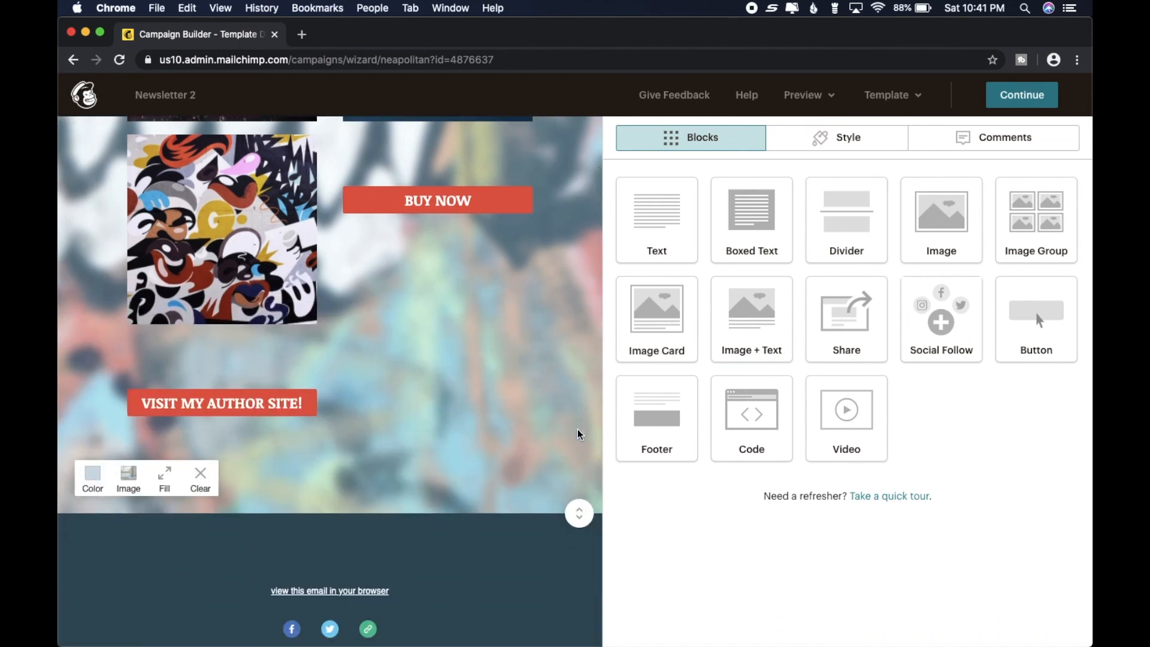
{"action": "scroll", "coordinate": [579, 434], "scroll_direction": "up", "scroll_amount": 4}
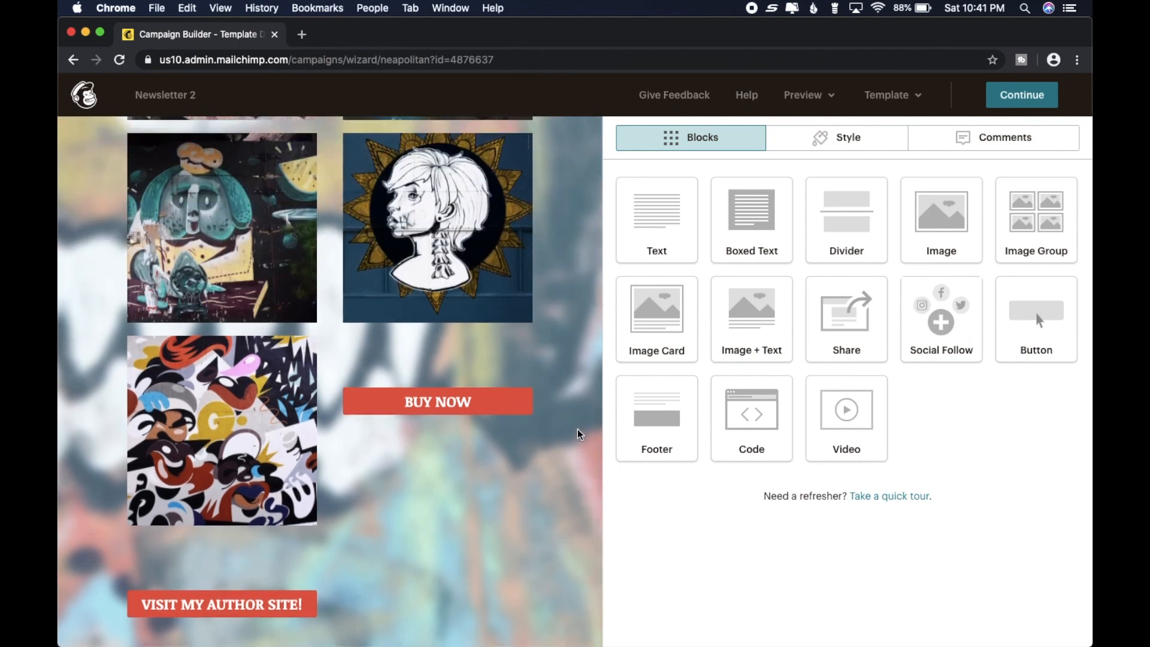
{"action": "scroll", "coordinate": [579, 434], "scroll_direction": "up", "scroll_amount": 9}
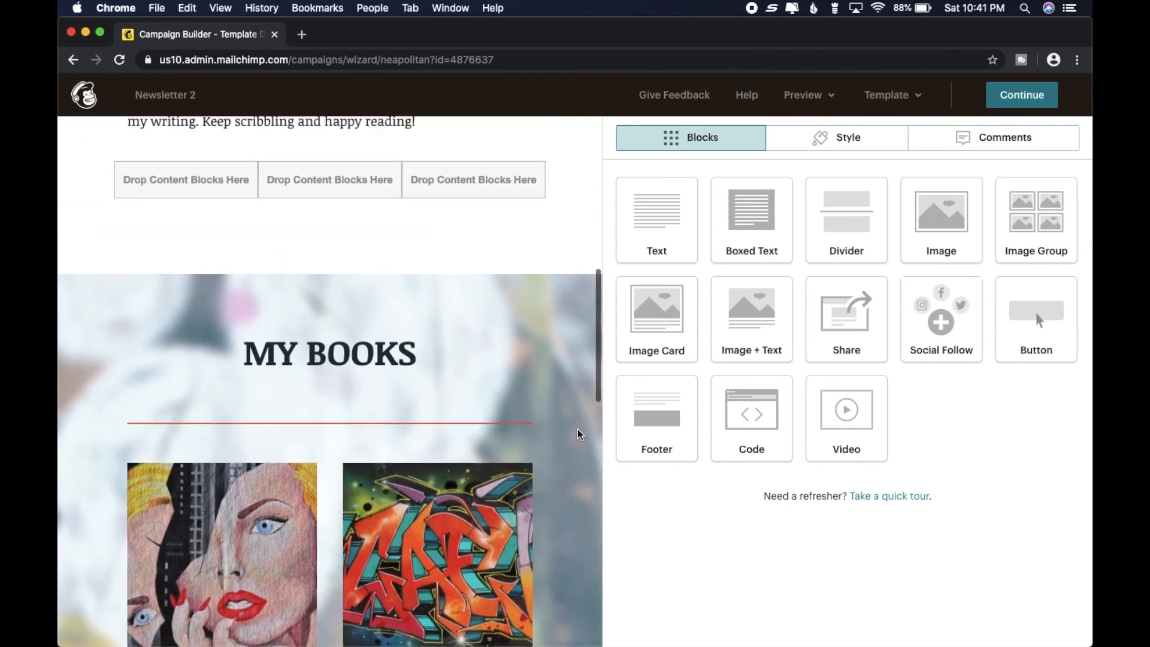
{"action": "scroll", "coordinate": [578, 434], "scroll_direction": "up", "scroll_amount": 6}
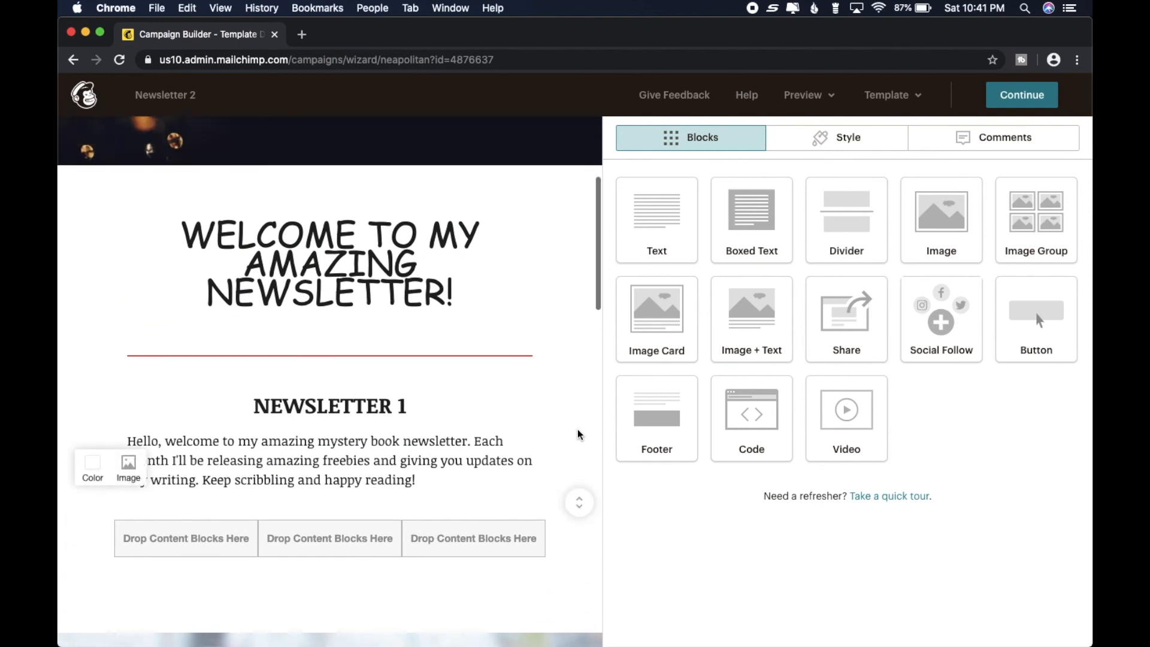
{"action": "scroll", "coordinate": [579, 434], "scroll_direction": "up", "scroll_amount": 4}
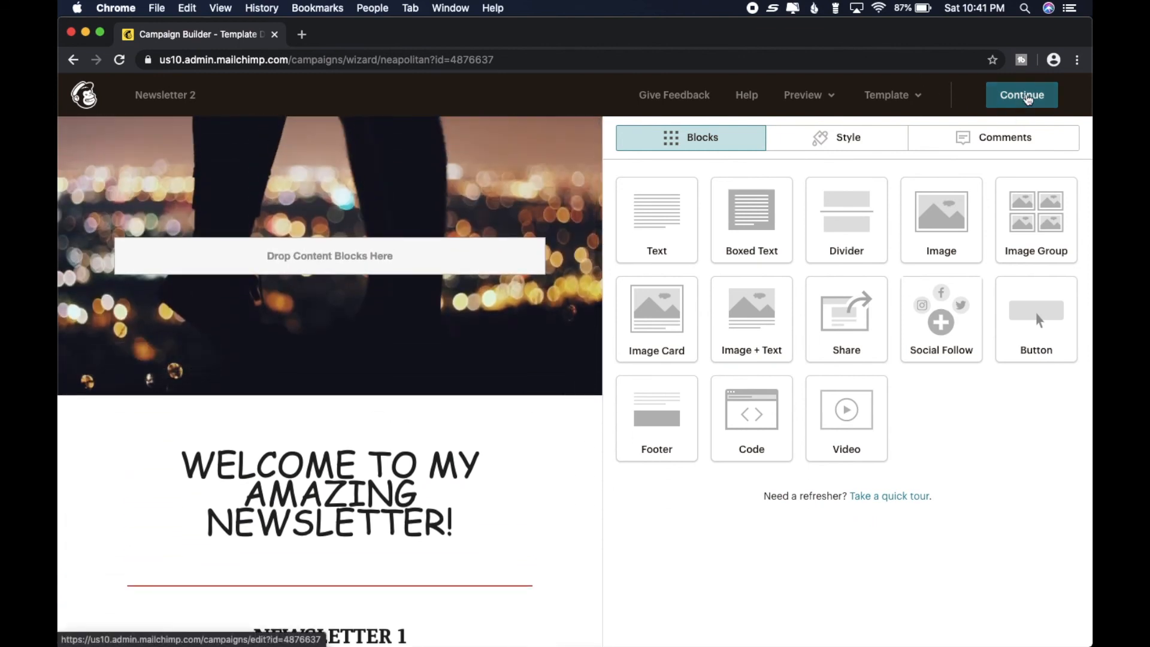
- Exit the Newsletter 2 content editor and leave the campaign as a draft, returning to the campaign list to review both newsletters
{"action": "left_click", "coordinate": [1028, 99]}
{"action": "left_click", "coordinate": [471, 441]}
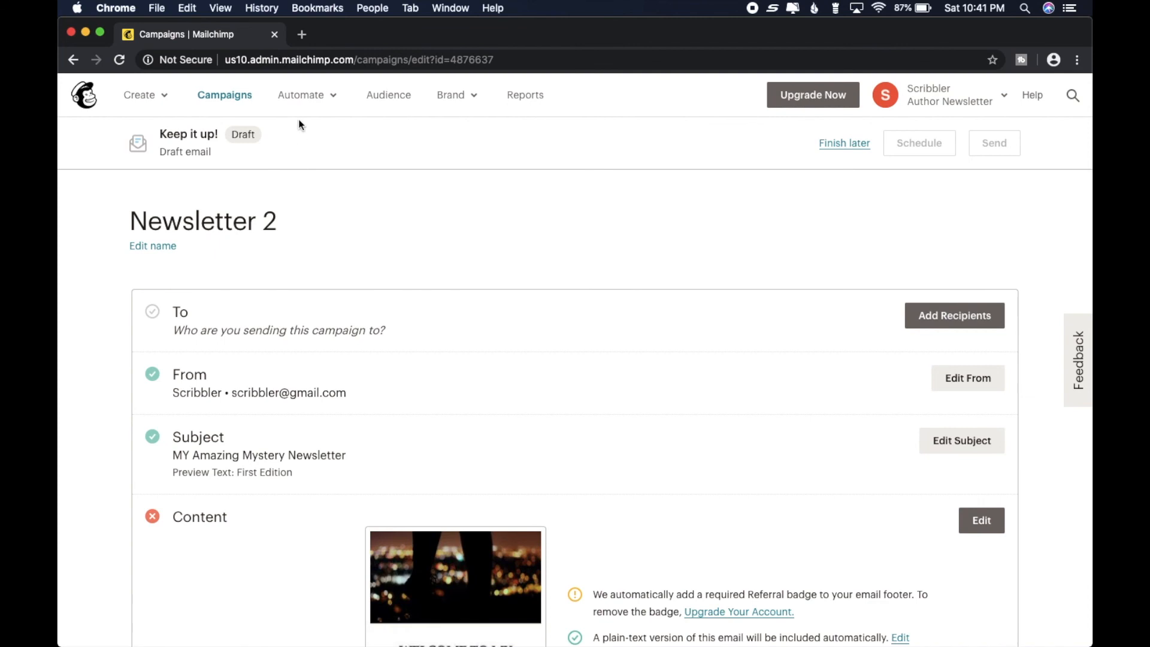
{"action": "left_click", "coordinate": [851, 142]}
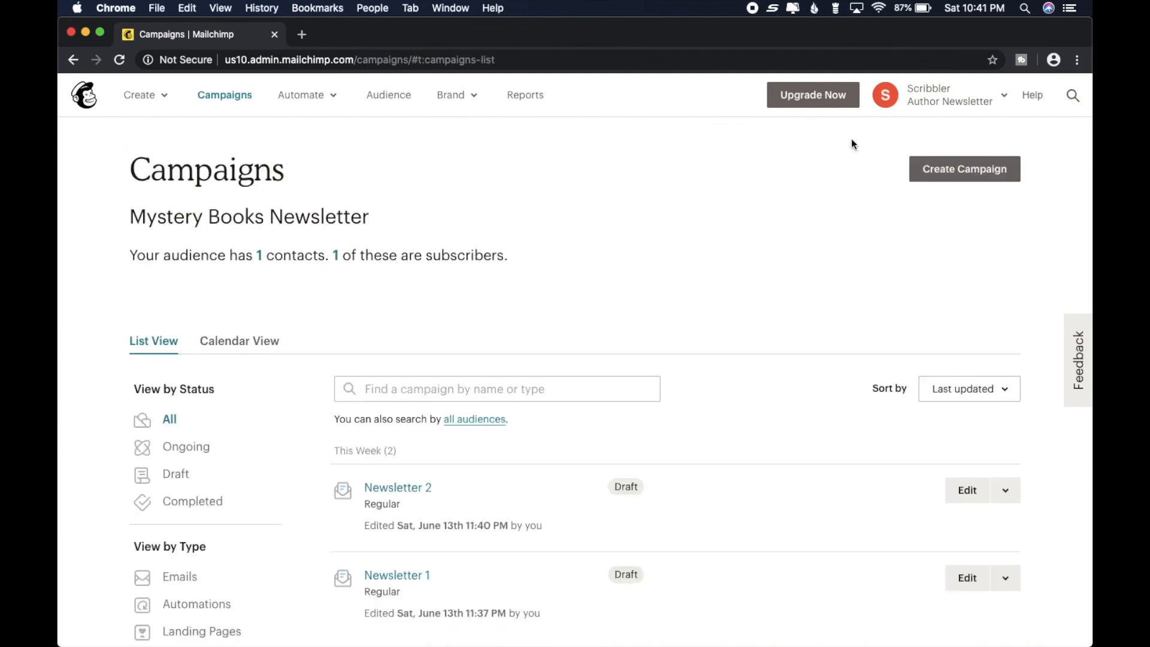
{"action": "scroll", "coordinate": [685, 288], "scroll_direction": "down", "scroll_amount": 5}
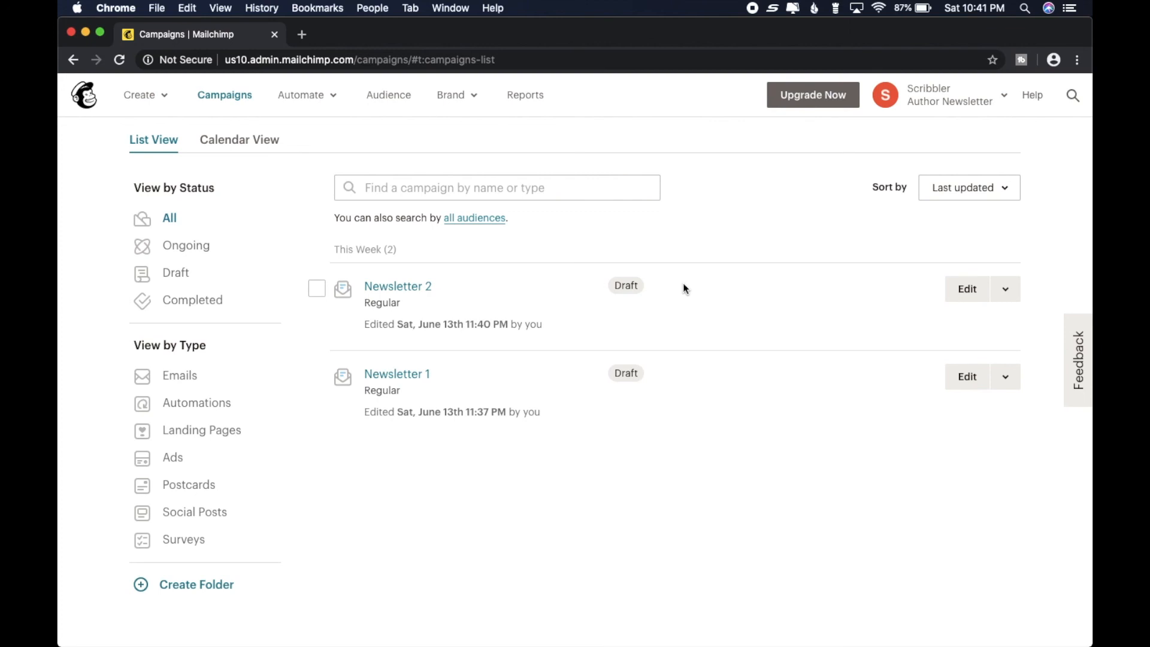
{"action": "scroll", "coordinate": [686, 288], "scroll_direction": "up", "scroll_amount": 3}
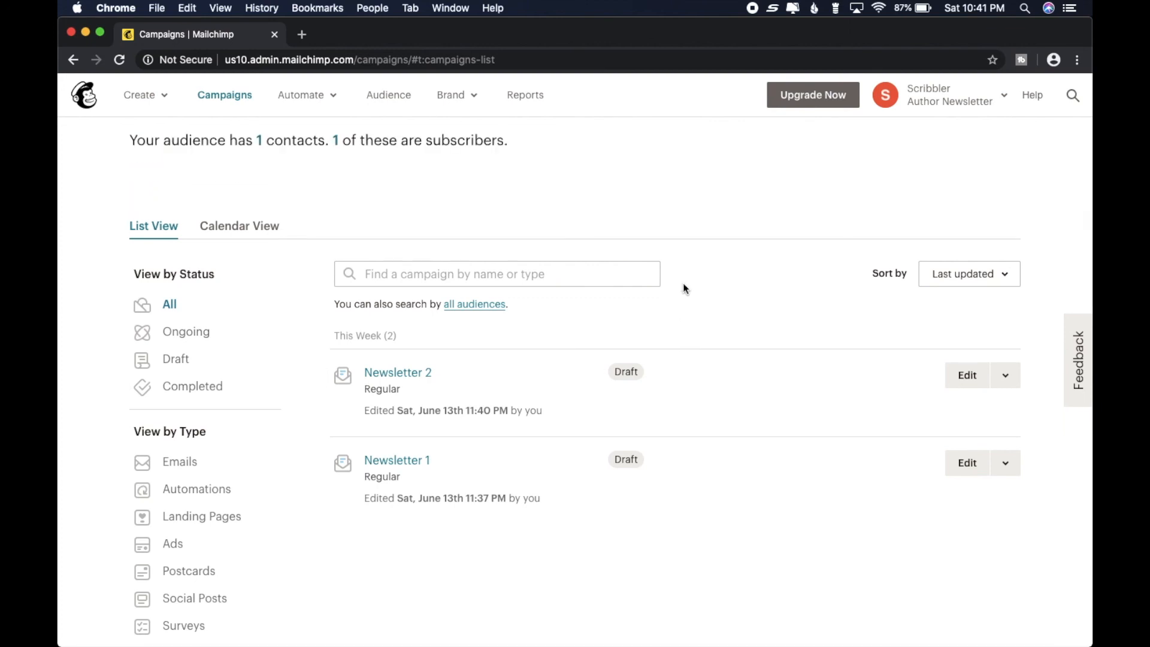